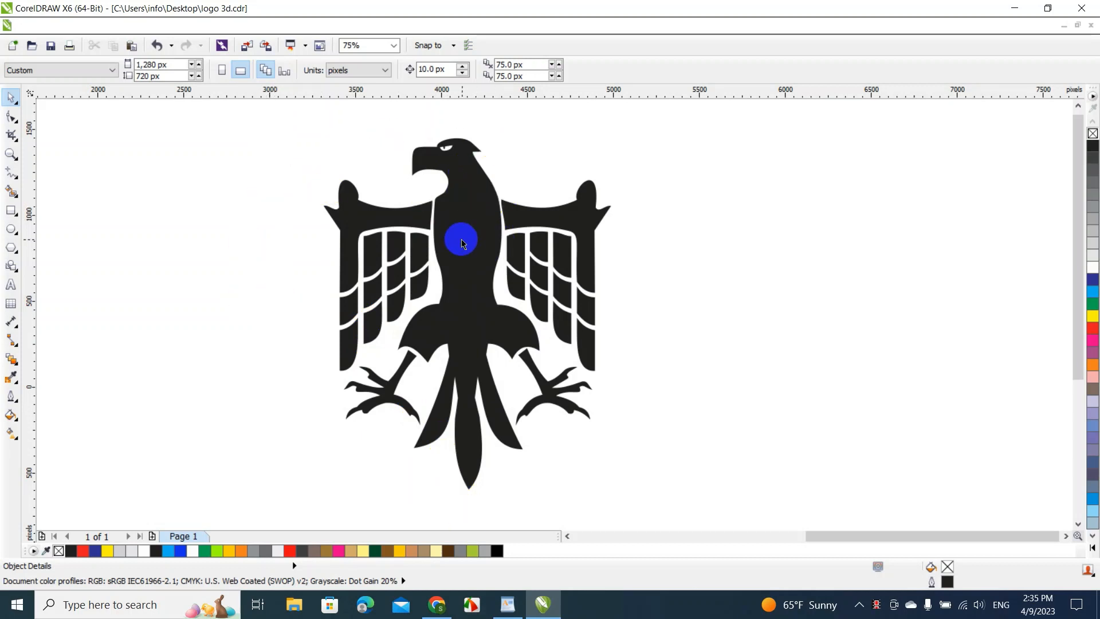
Move the eagle emblem slightly up and to the right on the workspace
drag(449, 221, 477, 204)
click(301, 270)
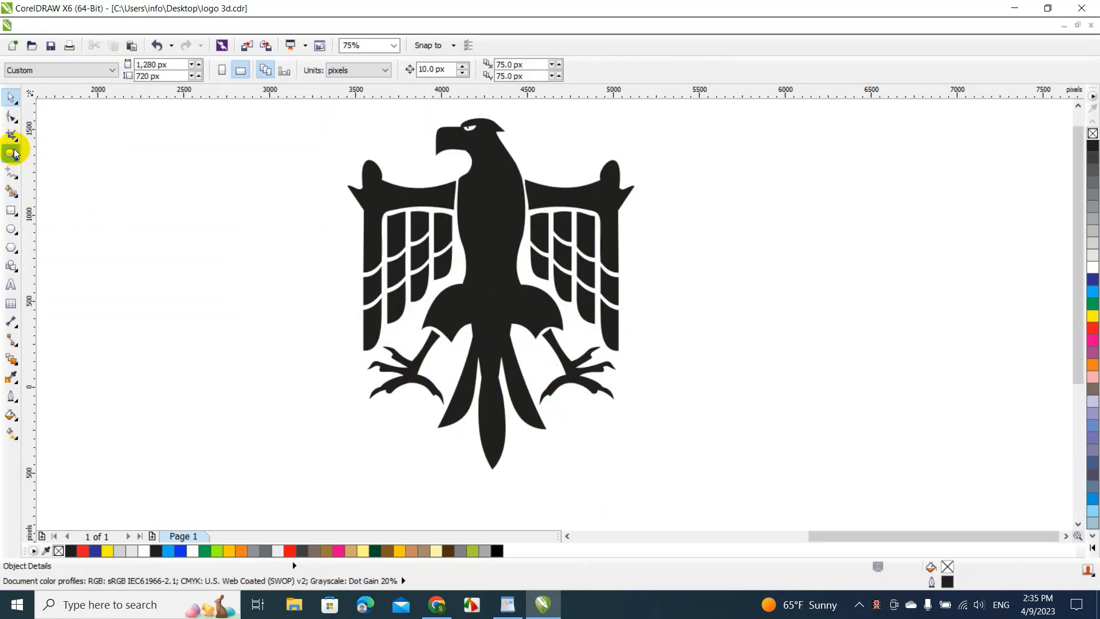
Draw an open three-node Bézier line, about 990 by 2,180 px, from below the tail around the eagle's left side to head height
click(18, 181)
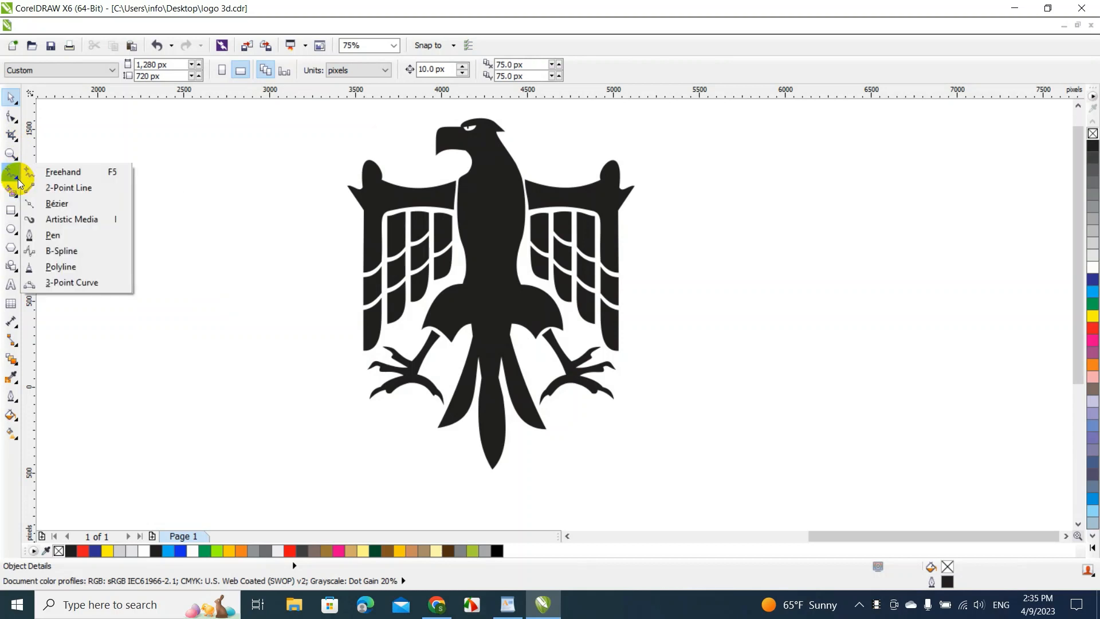
click(63, 207)
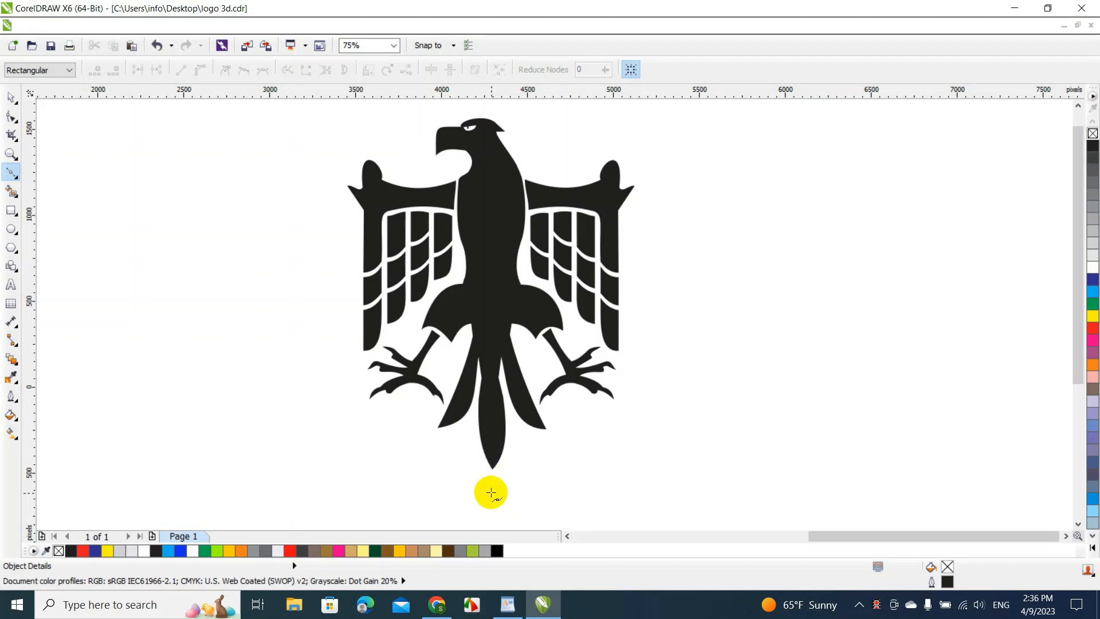
click(491, 492)
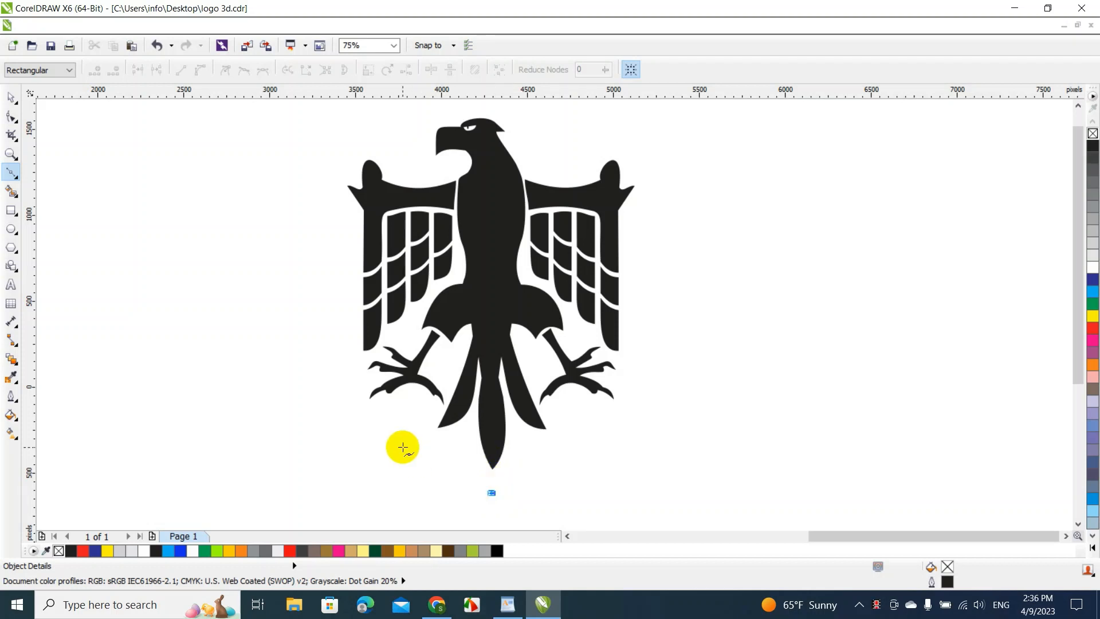
click(339, 401)
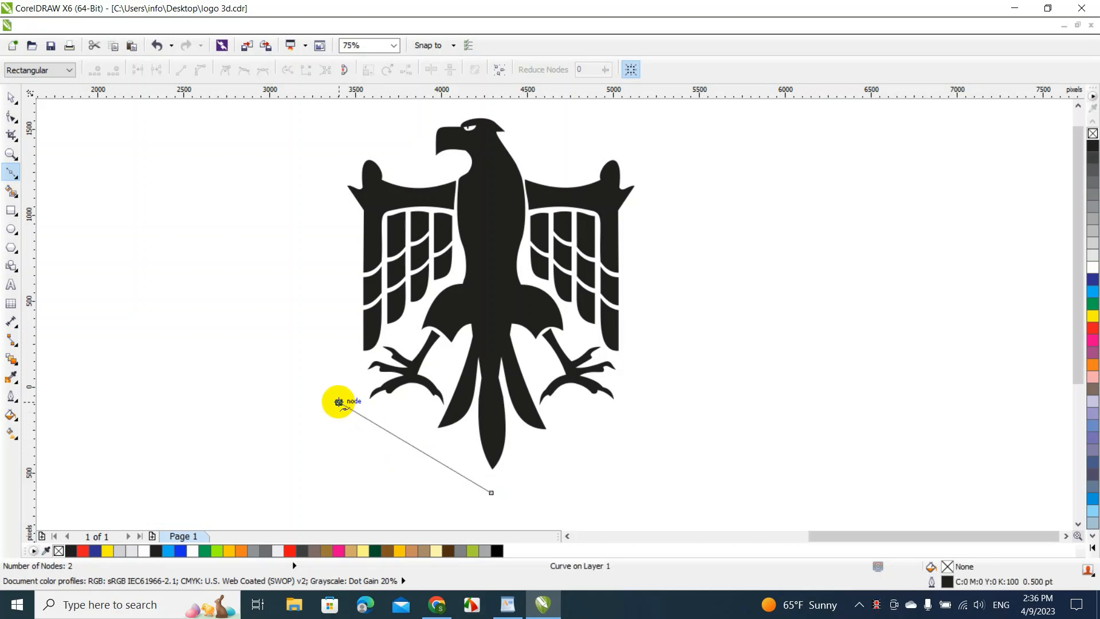
click(321, 119)
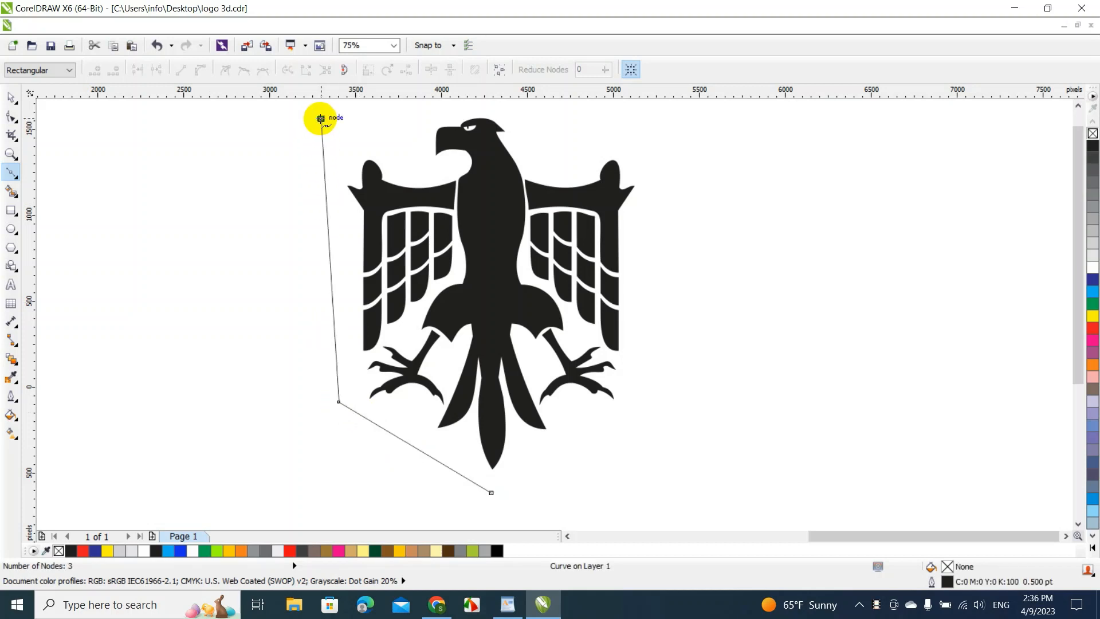
click(12, 101)
click(239, 173)
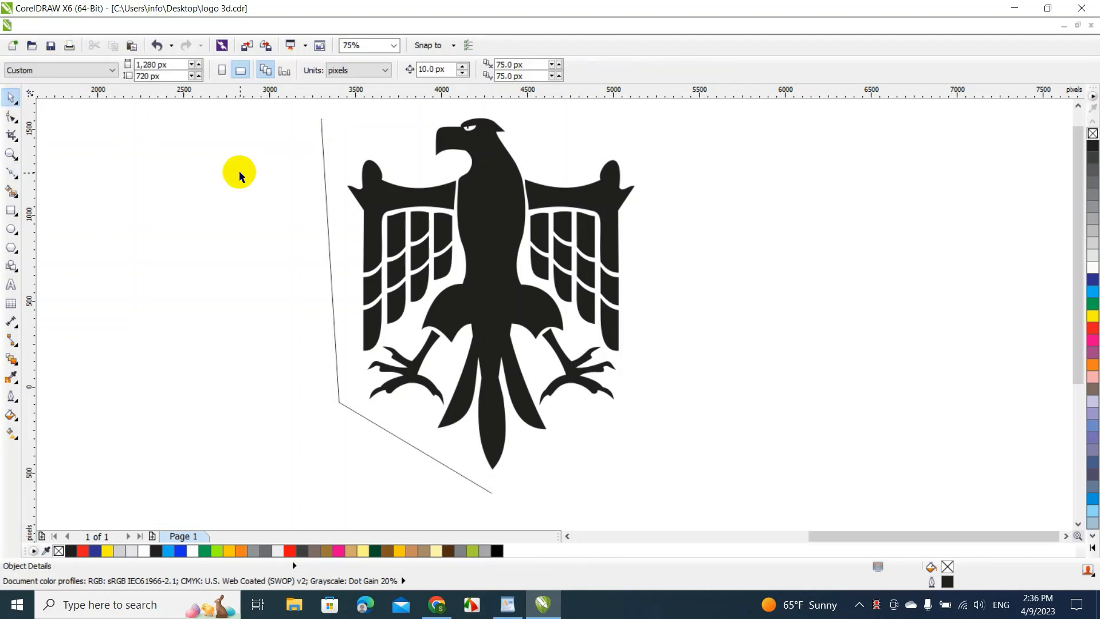
Move the line's top end node directly above the corner node so the long left segment runs vertically
click(328, 175)
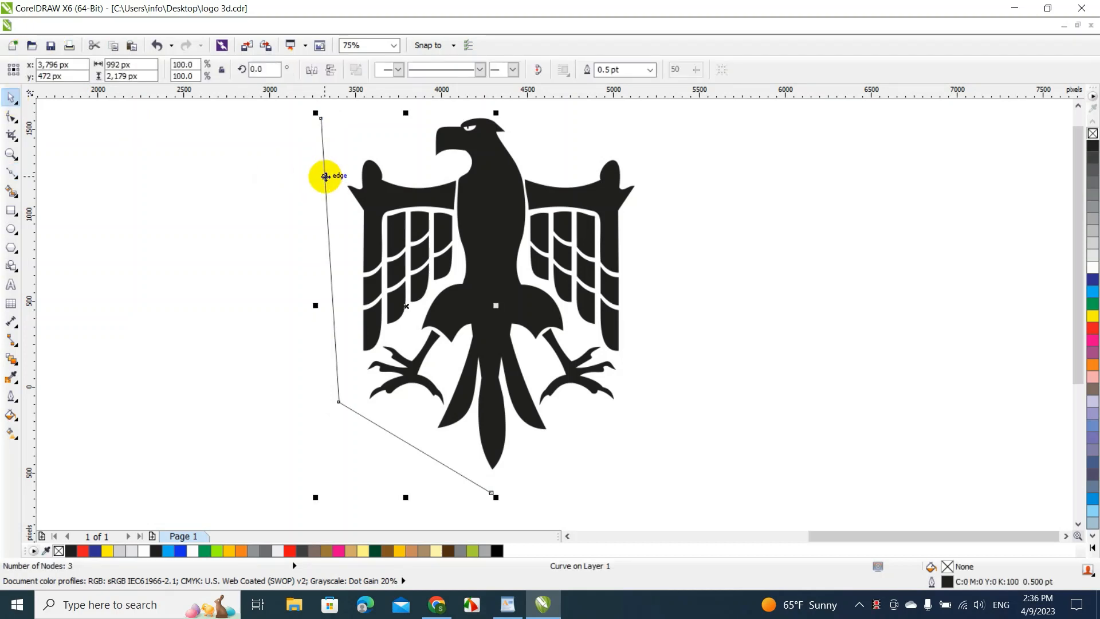
key(F10)
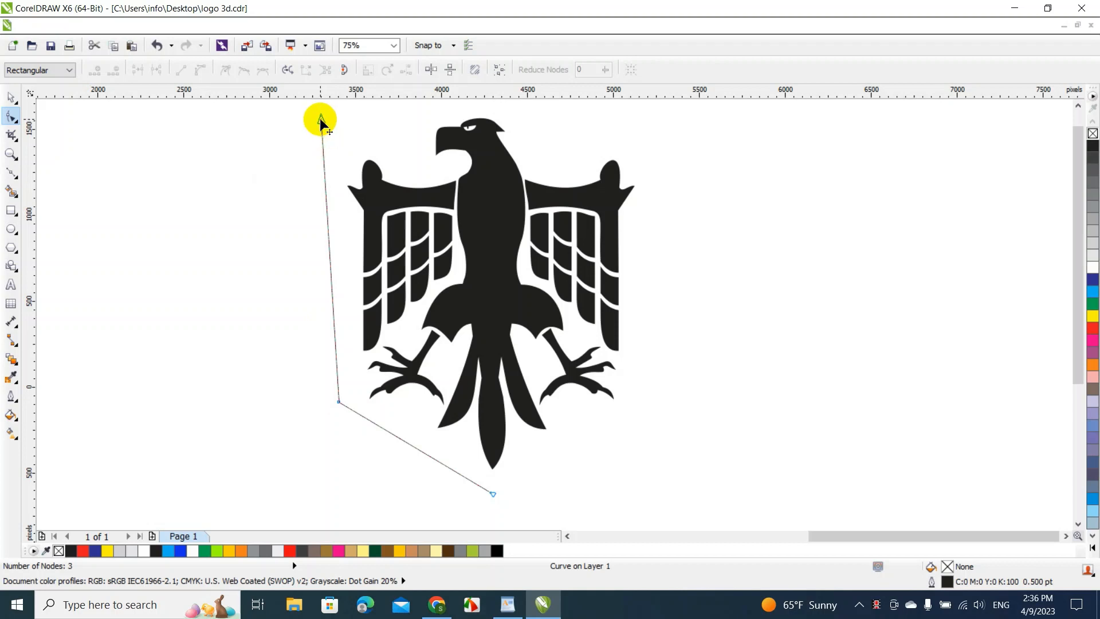
drag(320, 119, 339, 123)
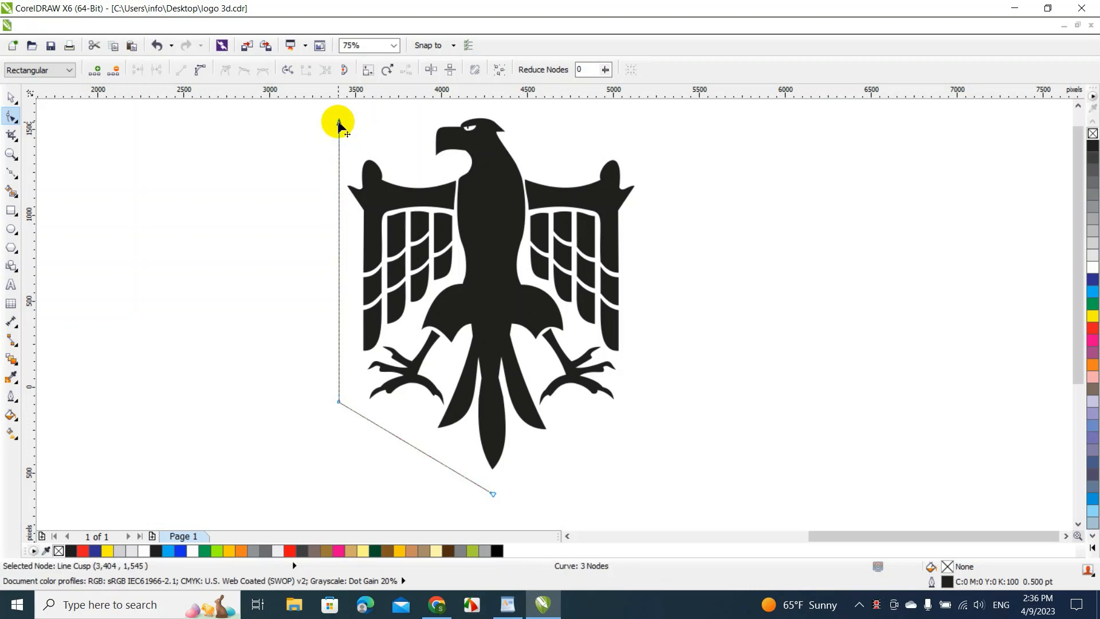
click(12, 102)
click(132, 283)
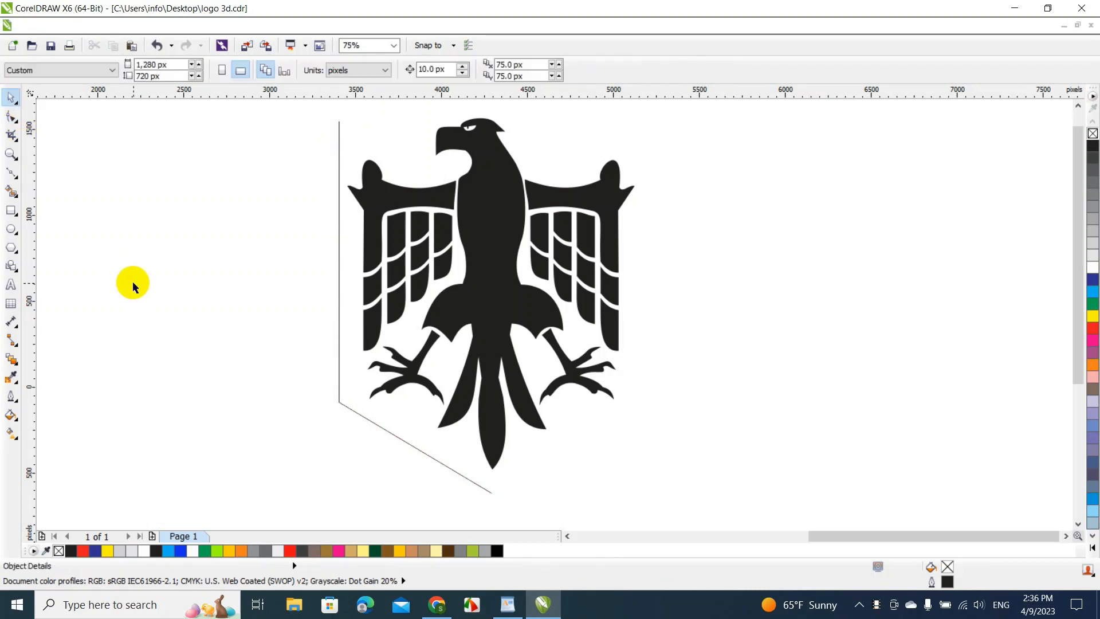
Add a node on each side of the line's lower-left corner and delete the corner node between them
double_click(338, 341)
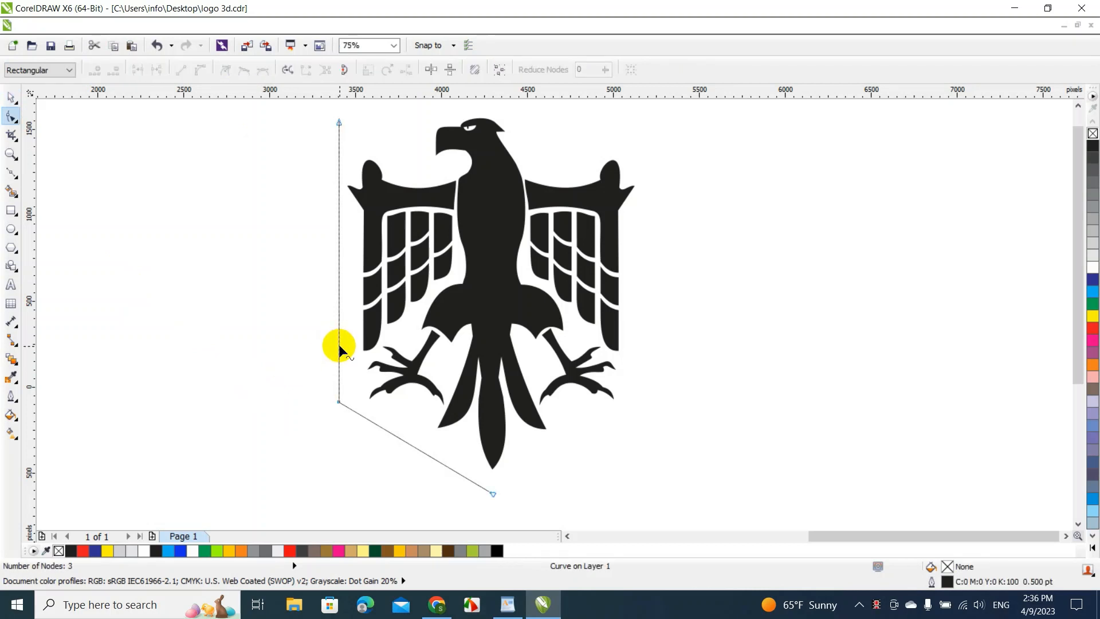
double_click(339, 345)
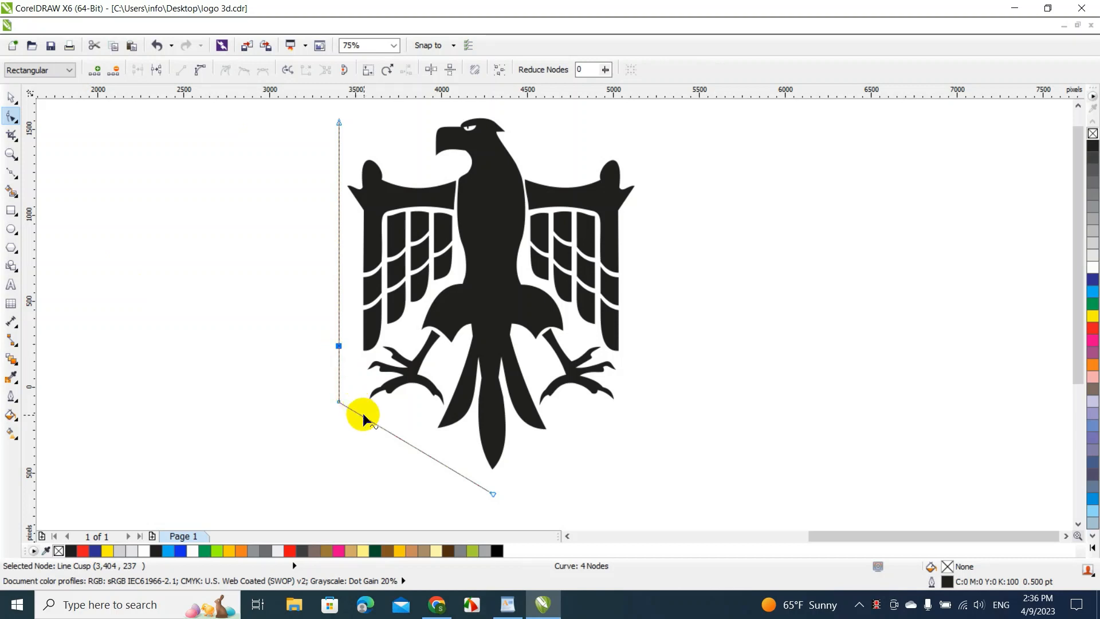
double_click(374, 424)
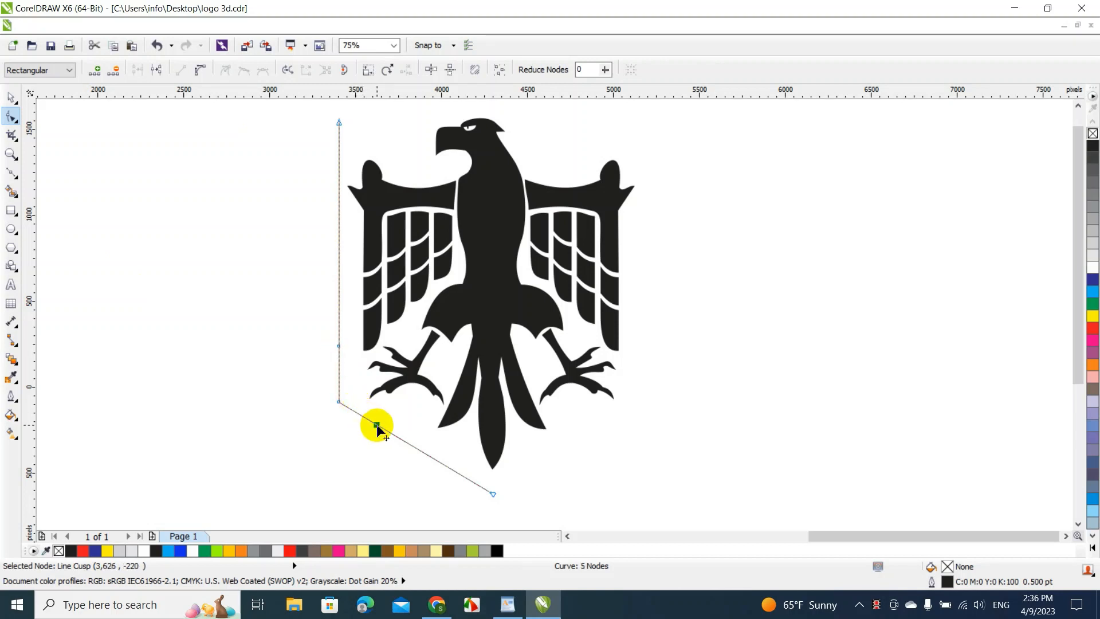
click(339, 402)
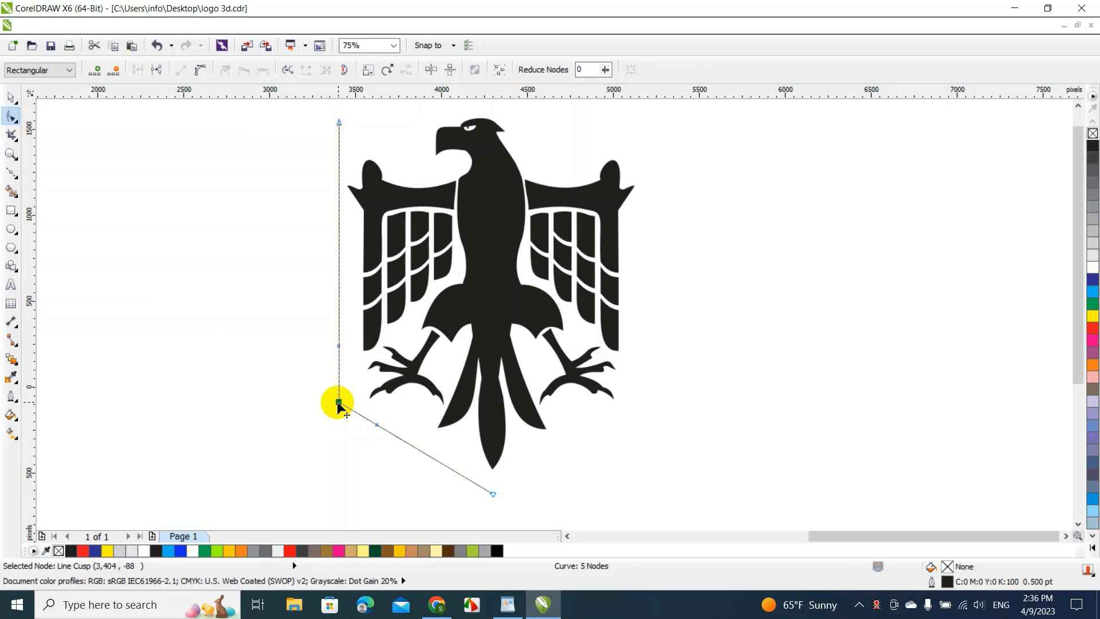
key(Delete)
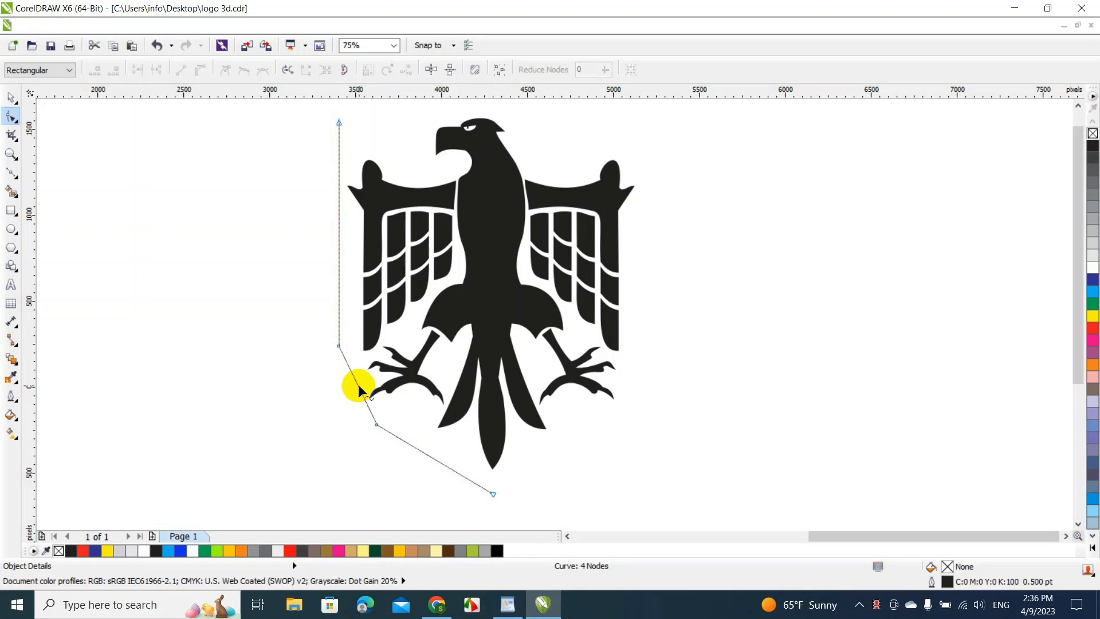
Convert the short segment between the two added nodes to a curve and bend it outward into a rounded corner
right_click(359, 384)
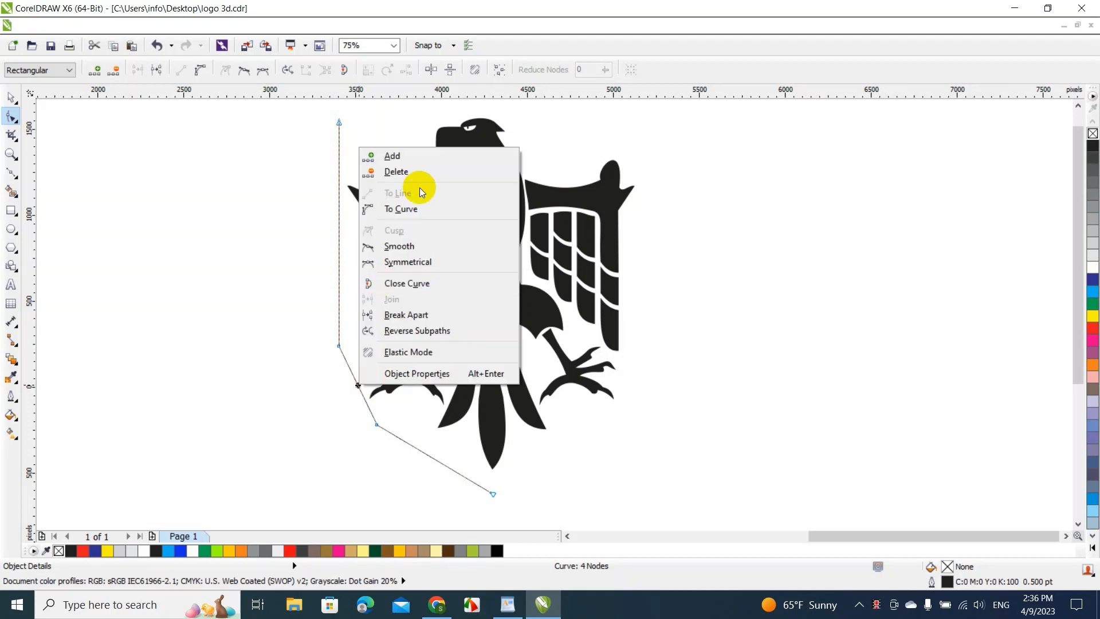
click(399, 211)
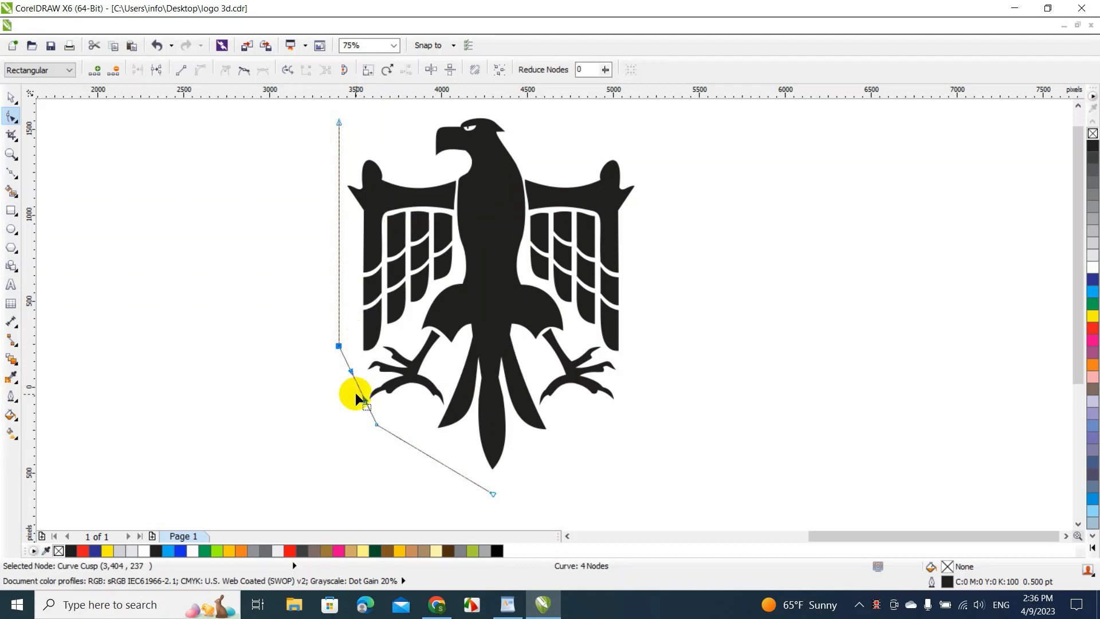
drag(358, 384, 347, 396)
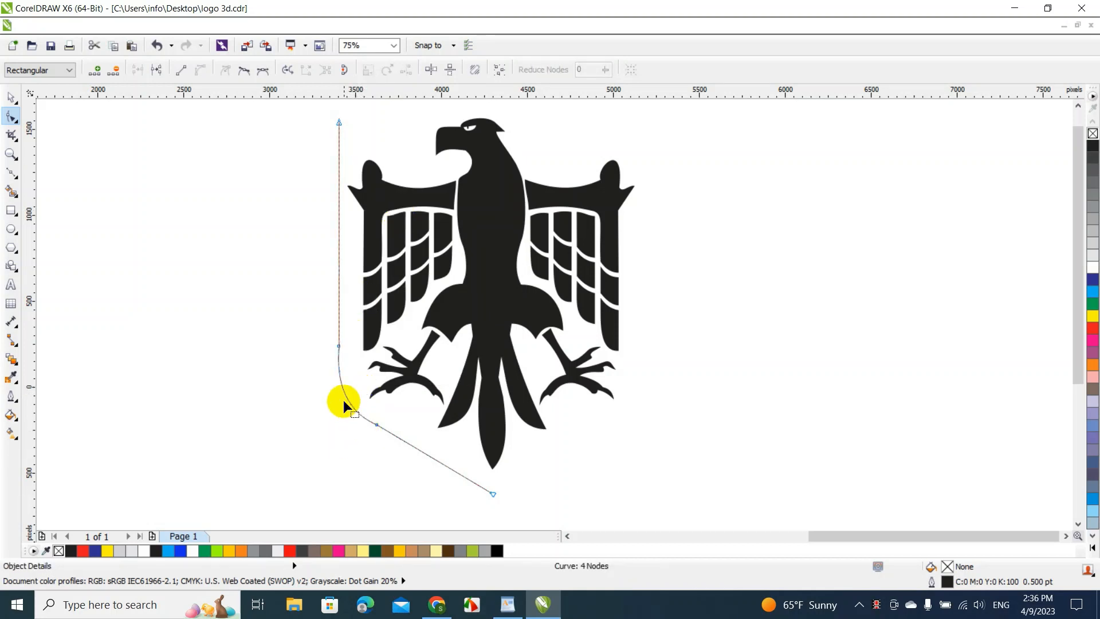
Smooth the rounded corner by adding a node farther out on each adjoining segment and deleting the two nodes at the curve's ends
double_click(338, 317)
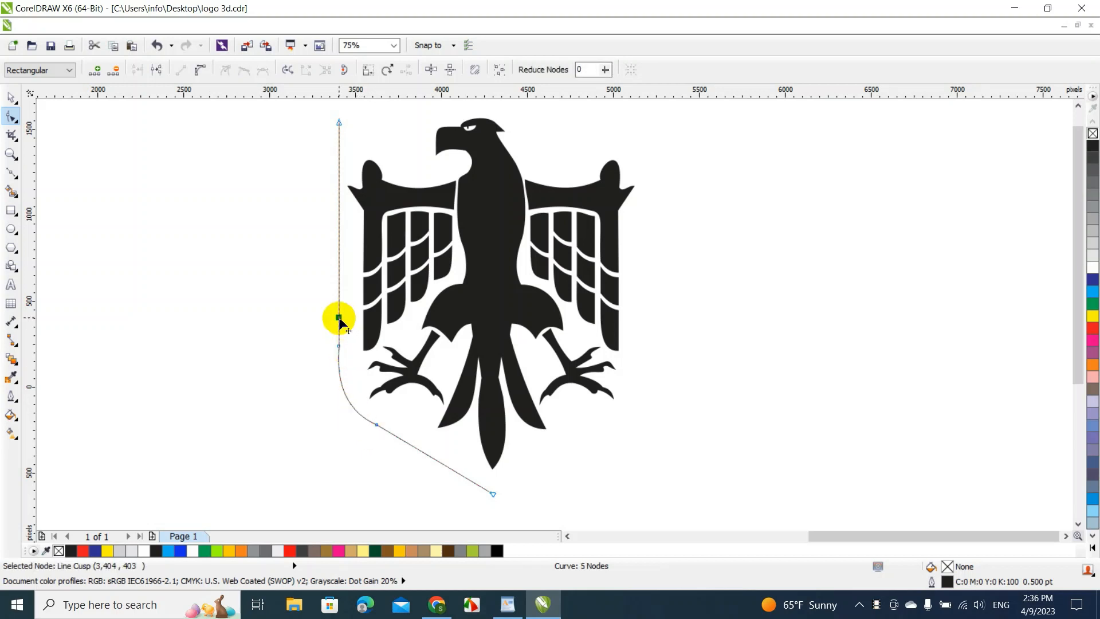
click(339, 346)
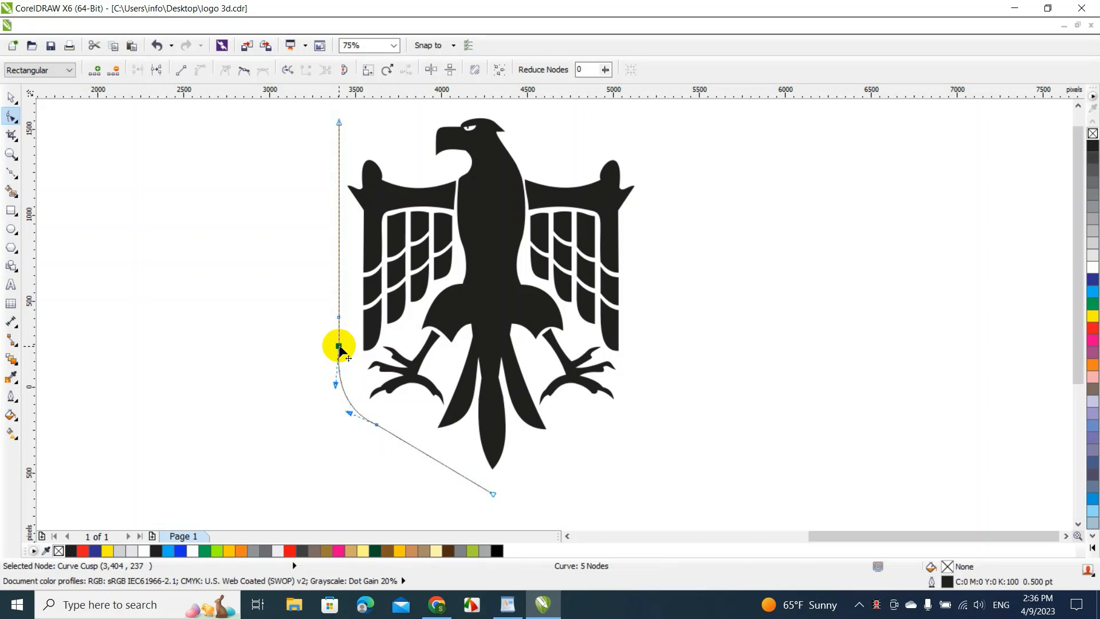
key(Delete)
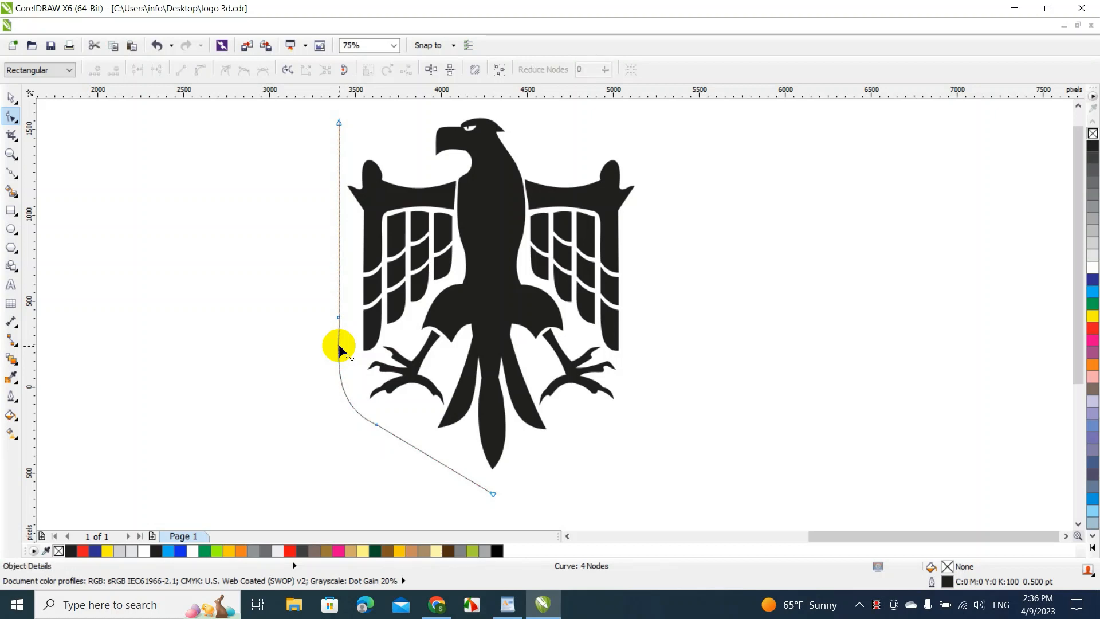
double_click(391, 434)
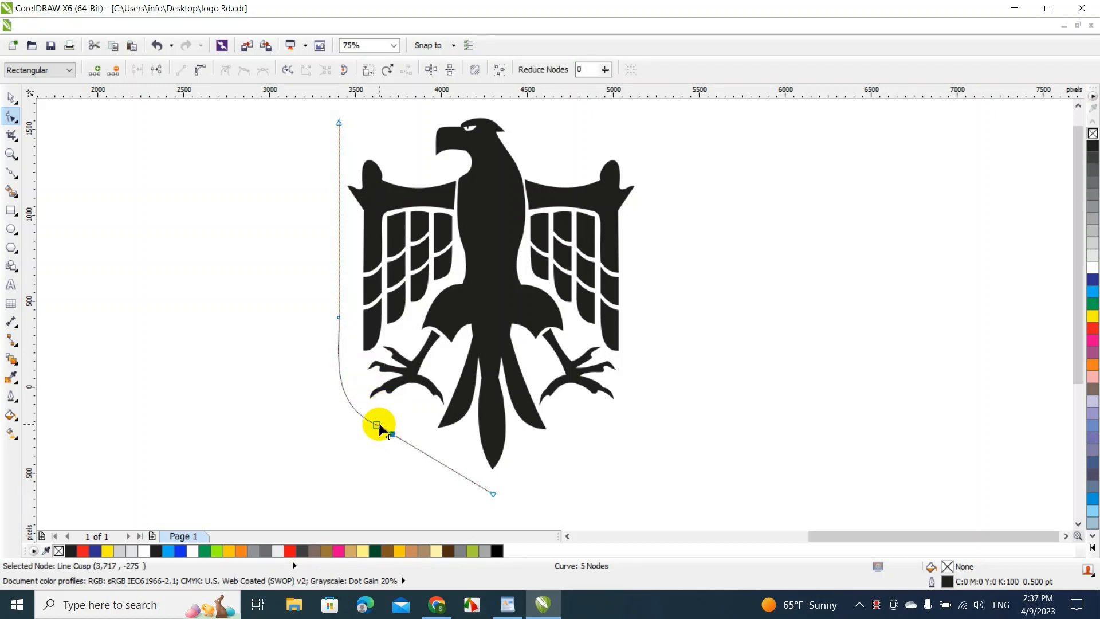
key(Delete)
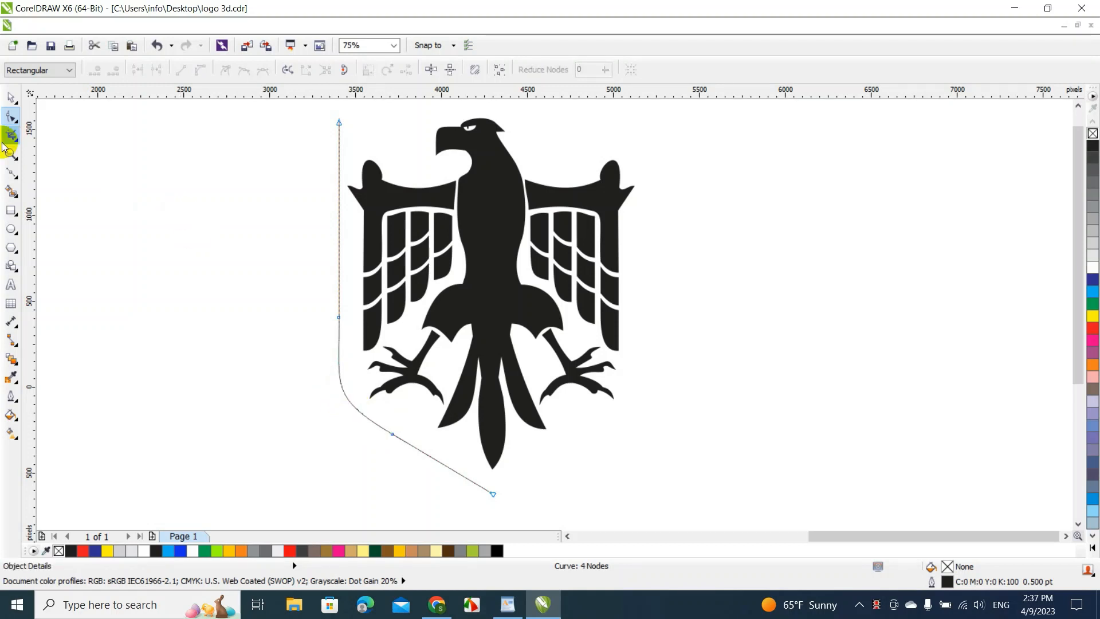
click(11, 102)
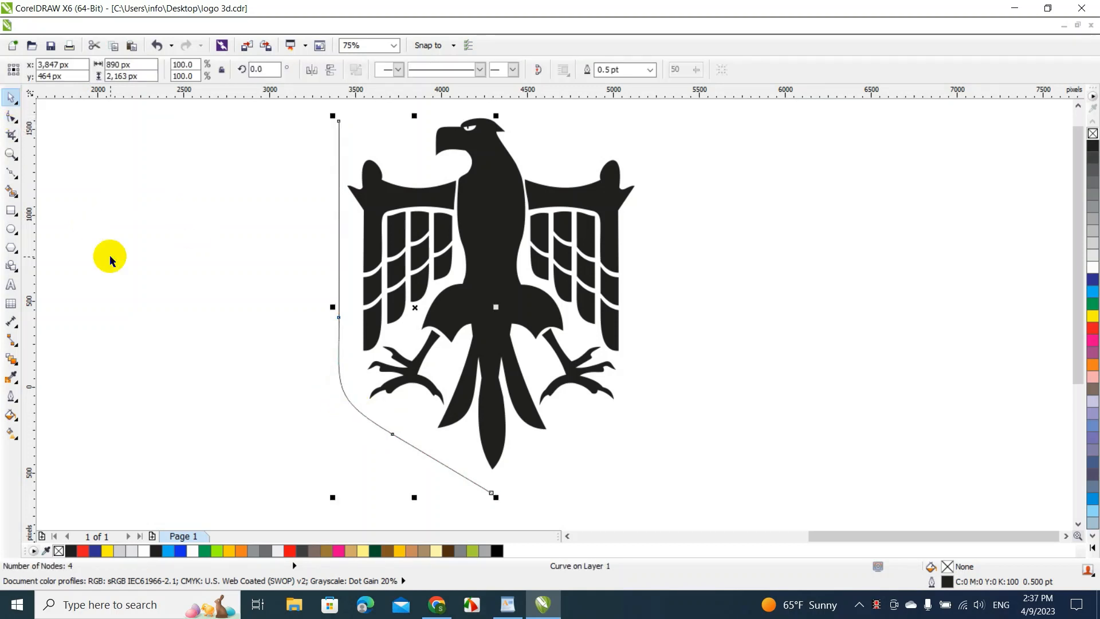
click(109, 258)
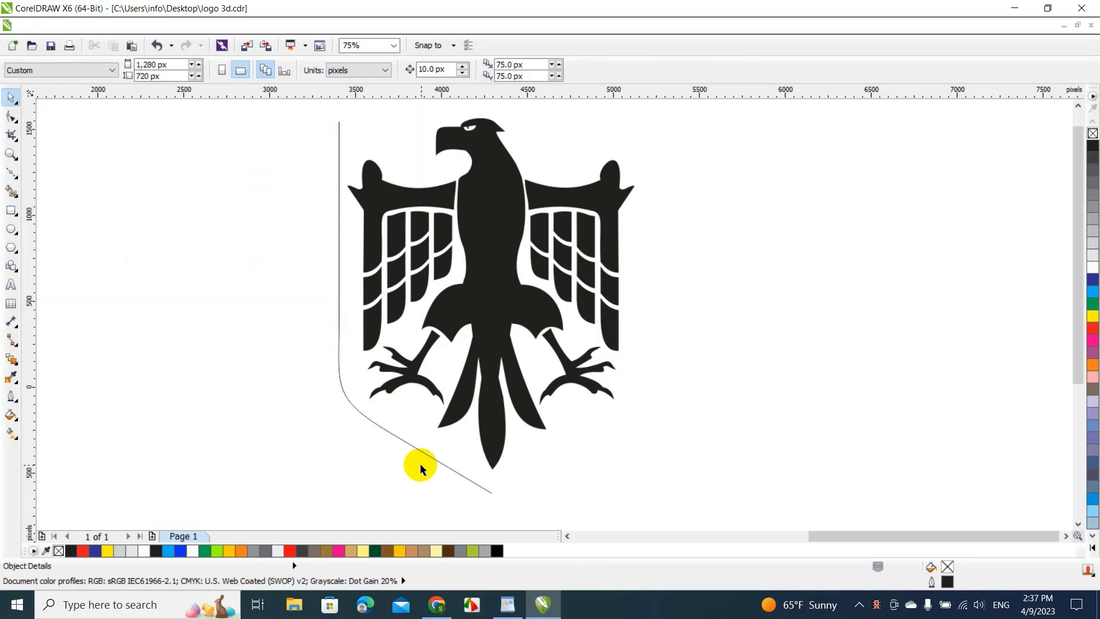
Apply the leafy branch Artistic Media stroke from CustomMediaStrokes to the curved line beside the eagle
click(396, 46)
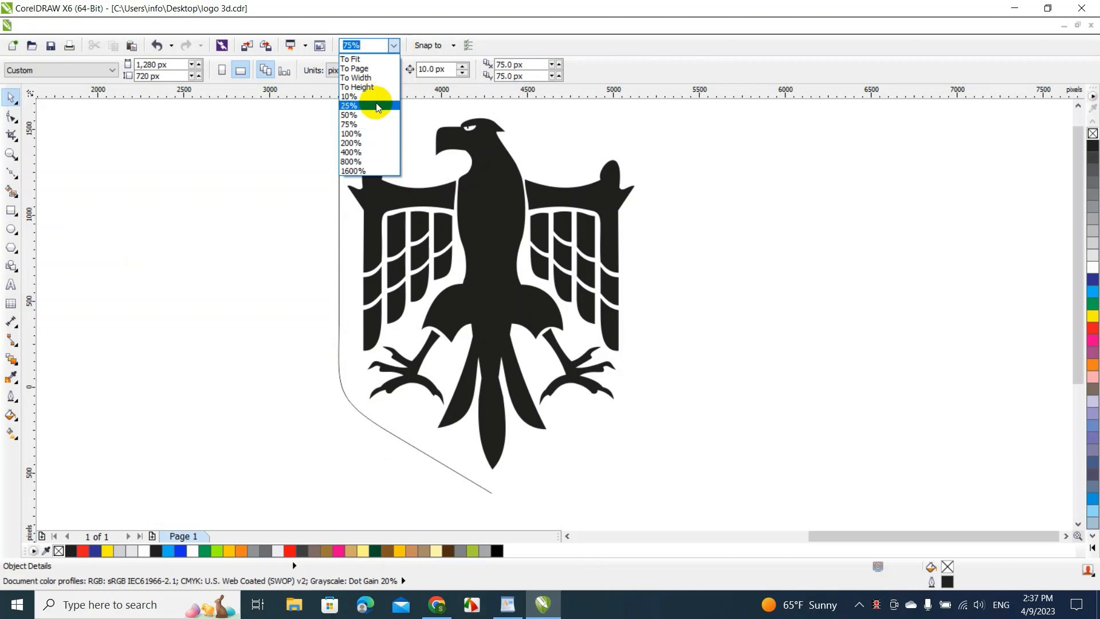
click(372, 114)
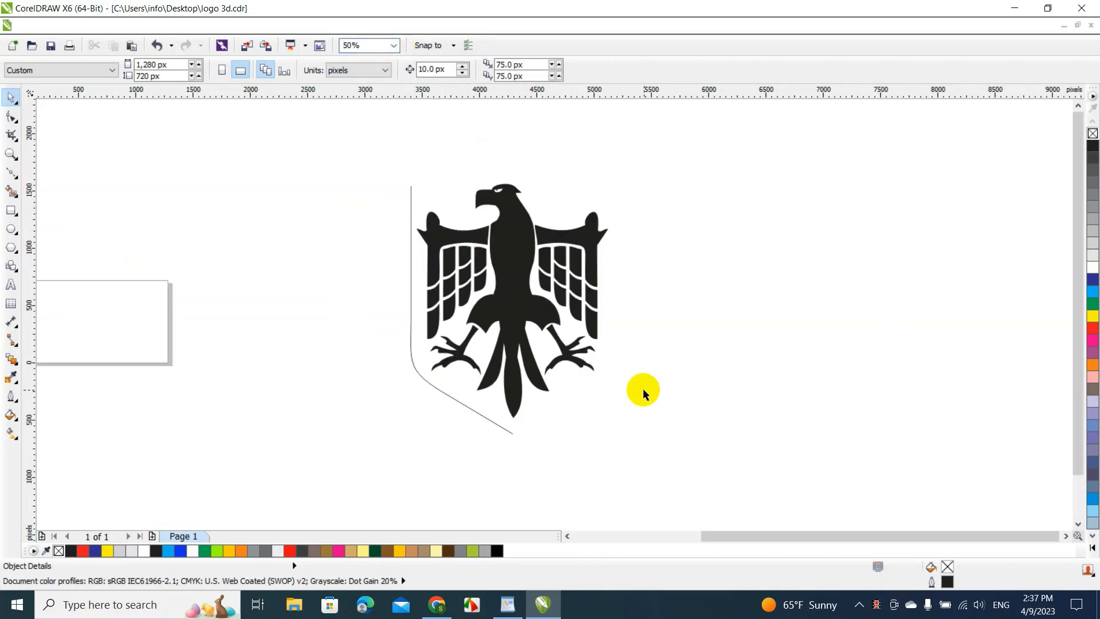
click(502, 424)
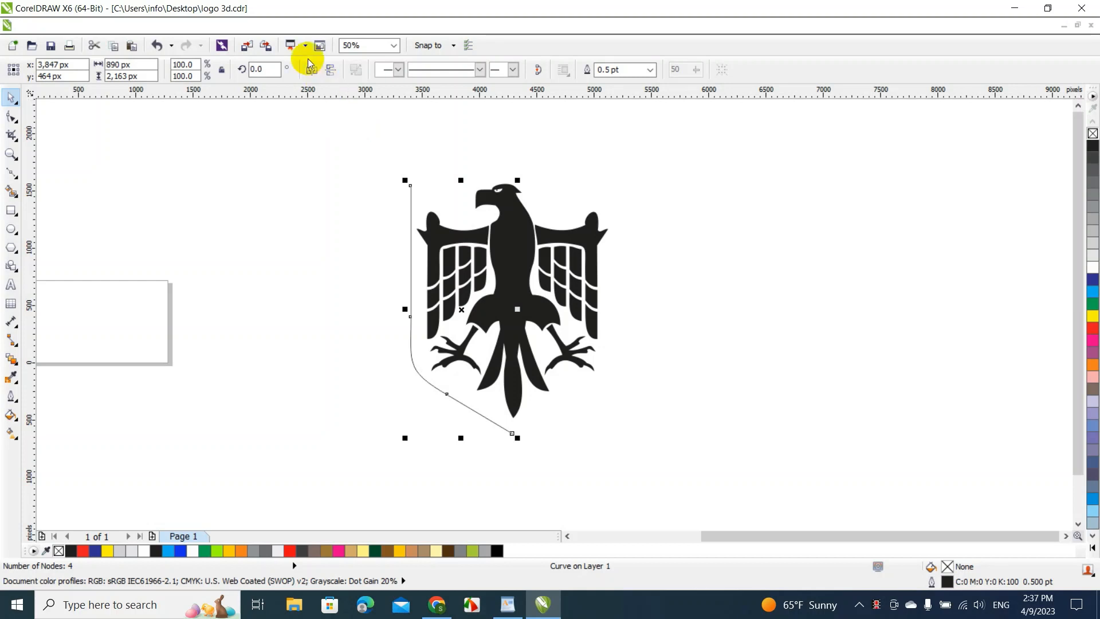
click(207, 26)
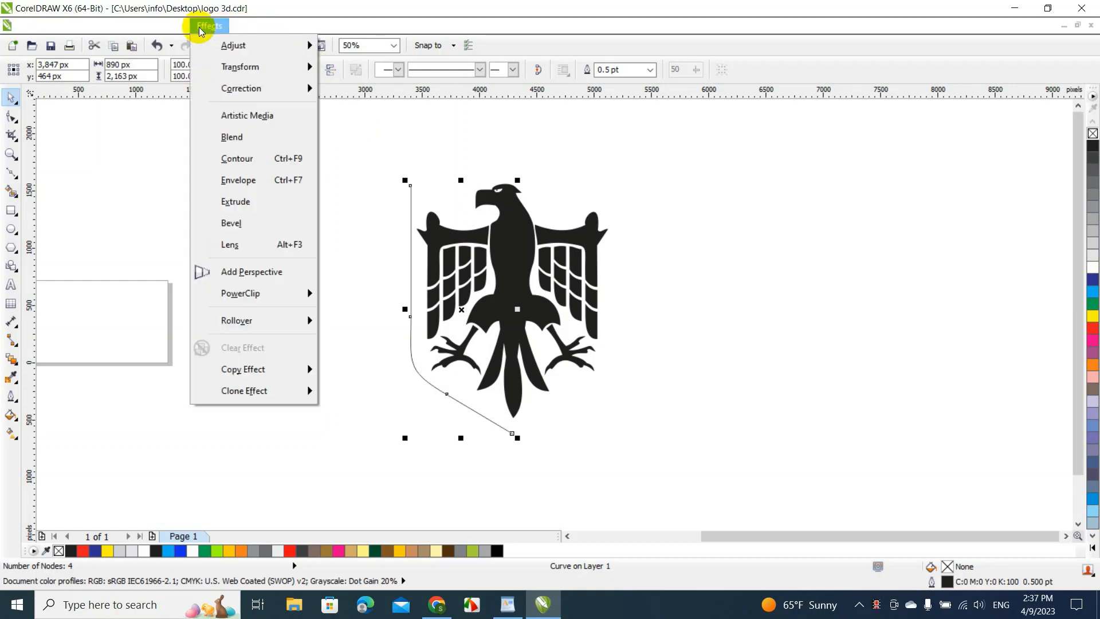
click(250, 116)
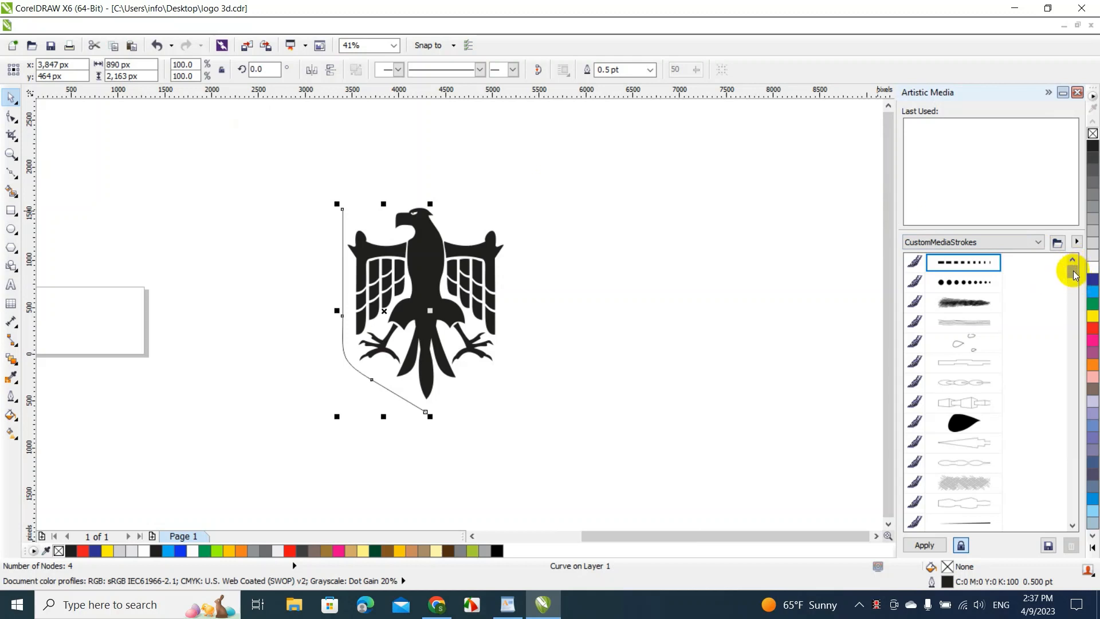
drag(1073, 275, 1076, 363)
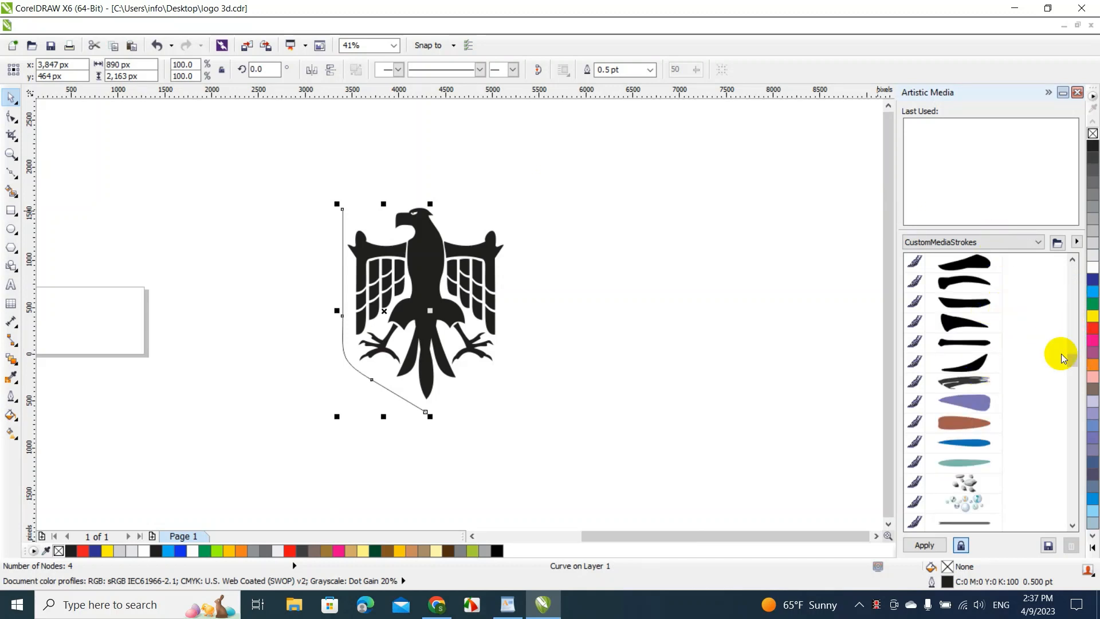
drag(1072, 362, 1071, 519)
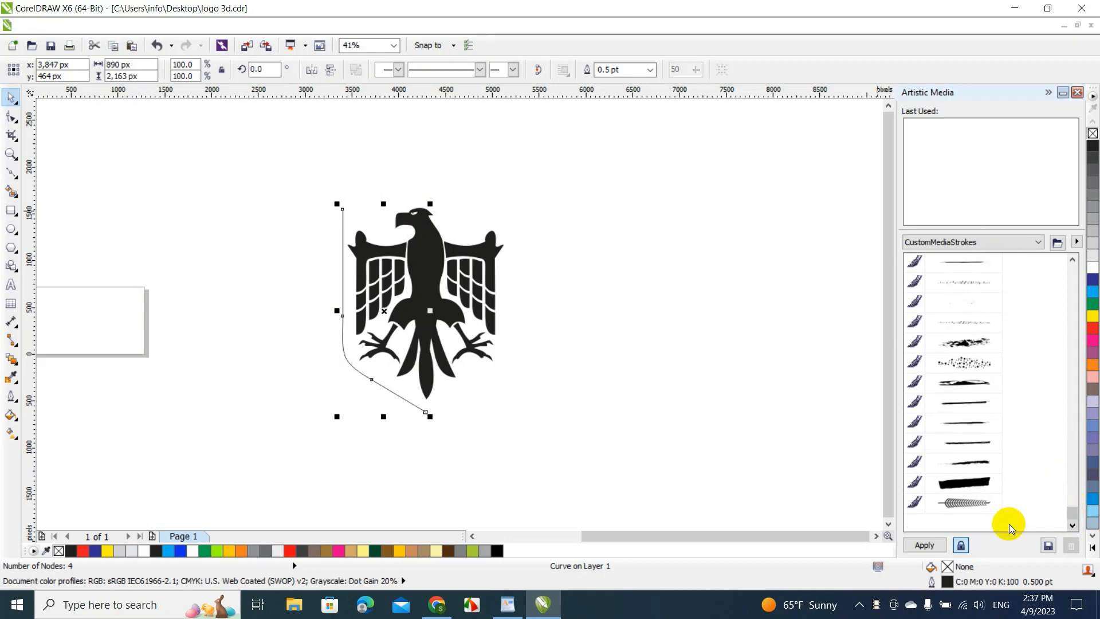
click(962, 504)
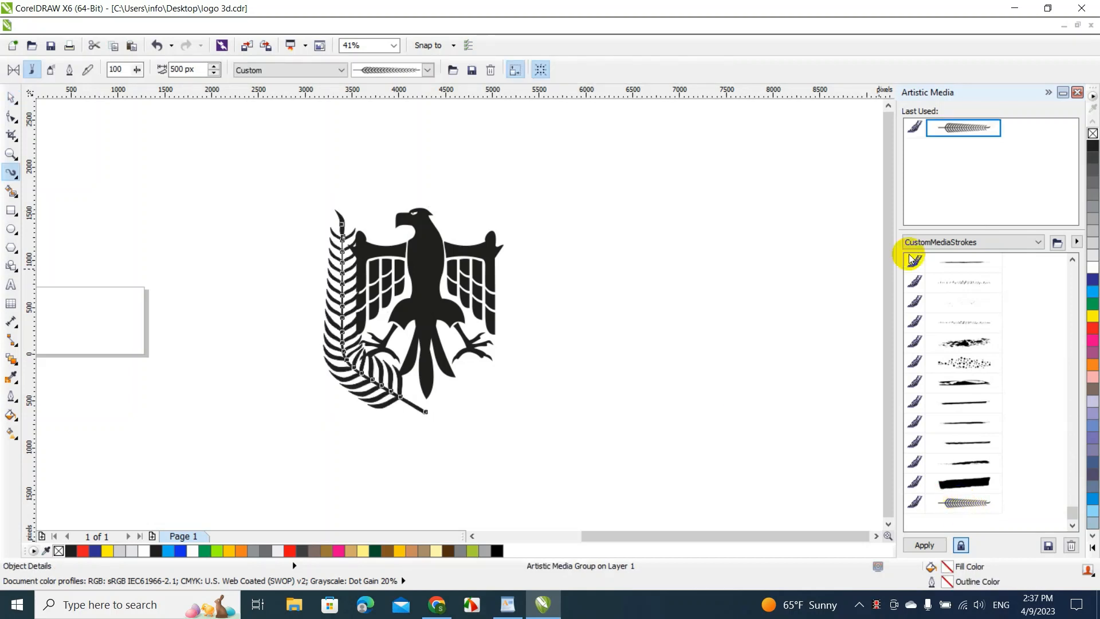
click(1078, 93)
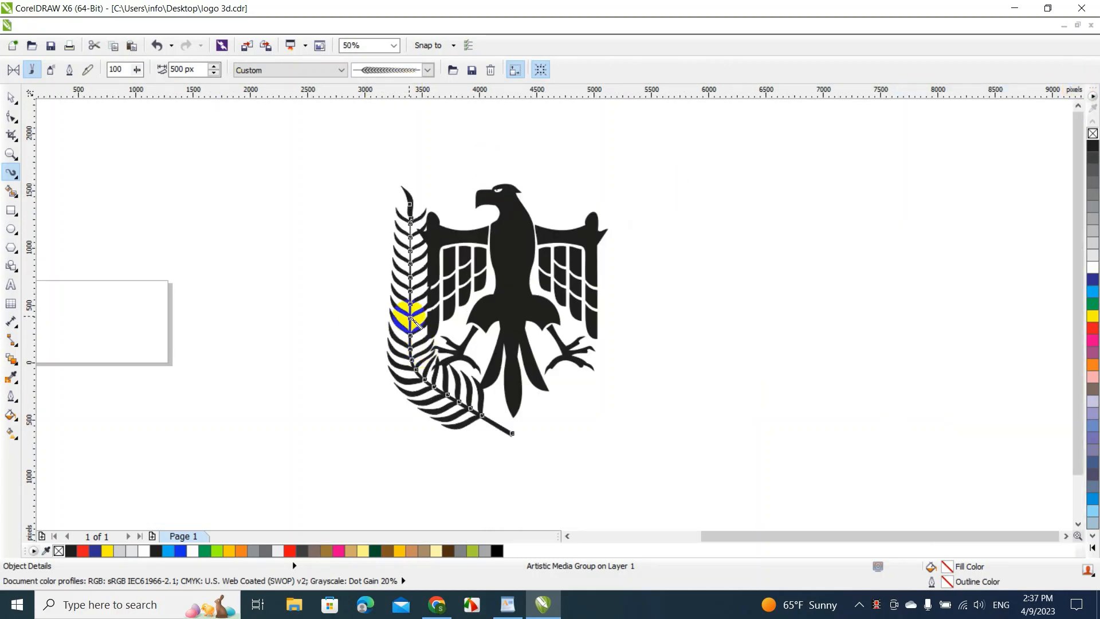
Reduce the leafy branch's Artistic Media stroke width to 350 px
click(213, 73)
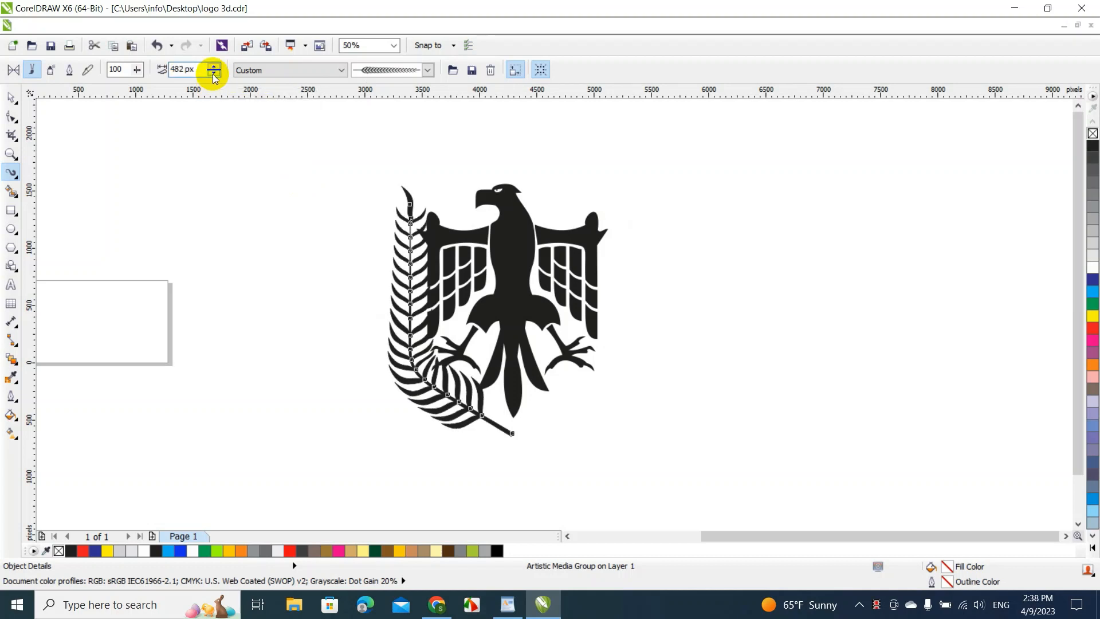
click(214, 73)
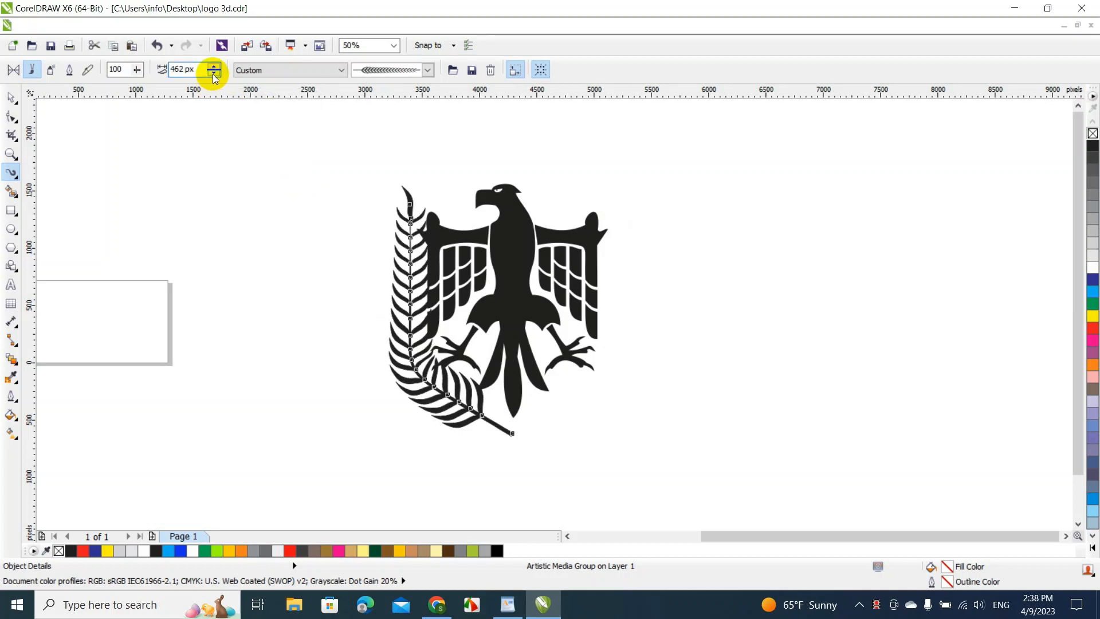
click(213, 73)
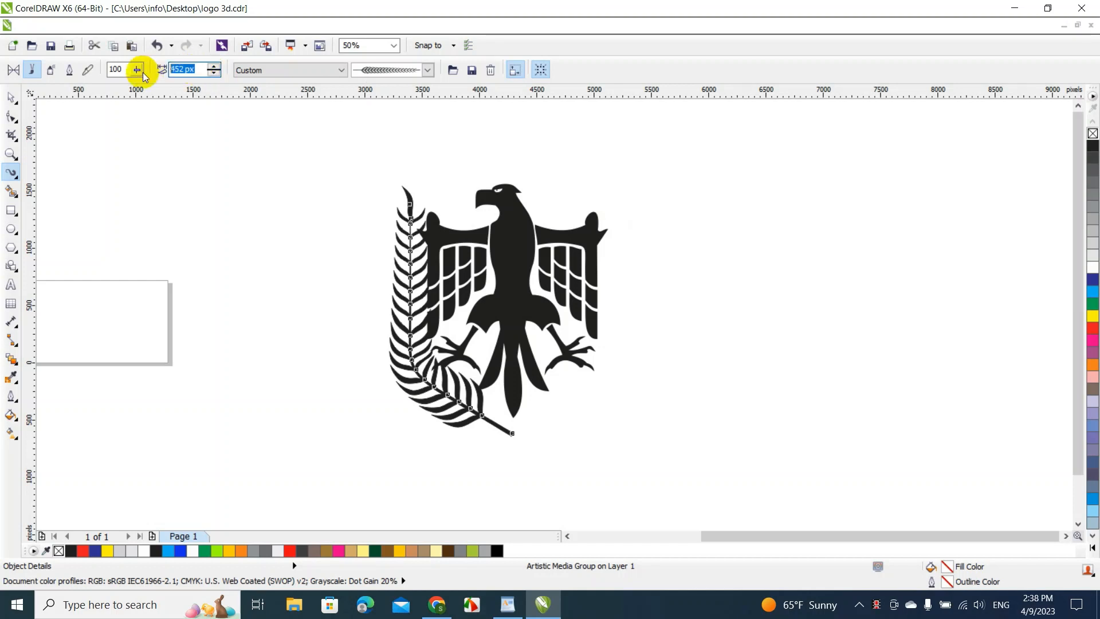
text(400)
key(Return)
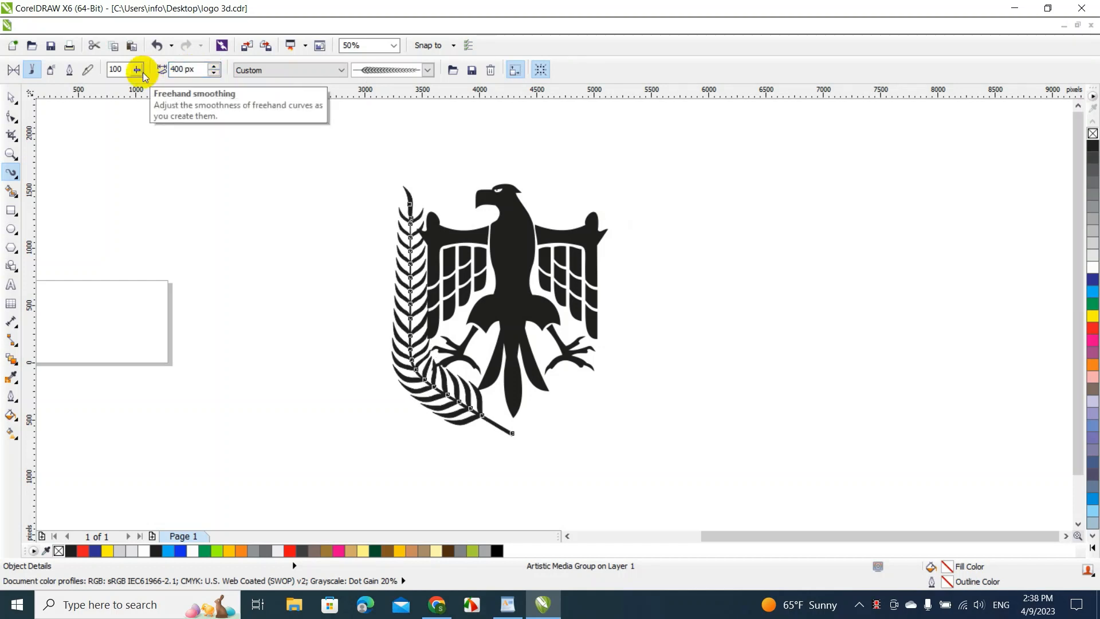
drag(199, 69, 136, 69)
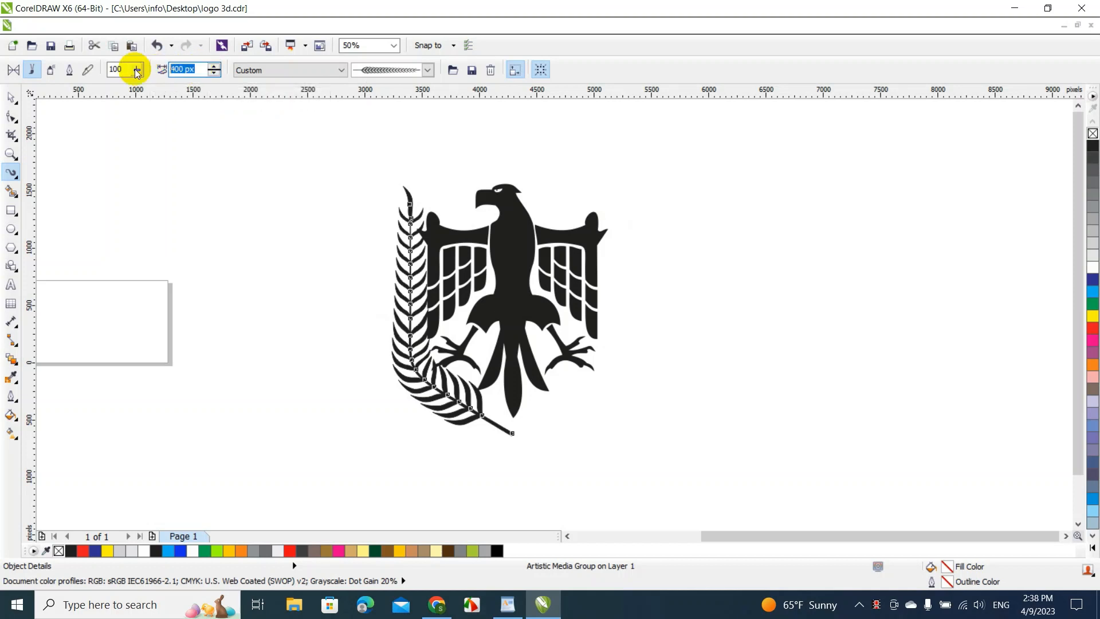
text(380)
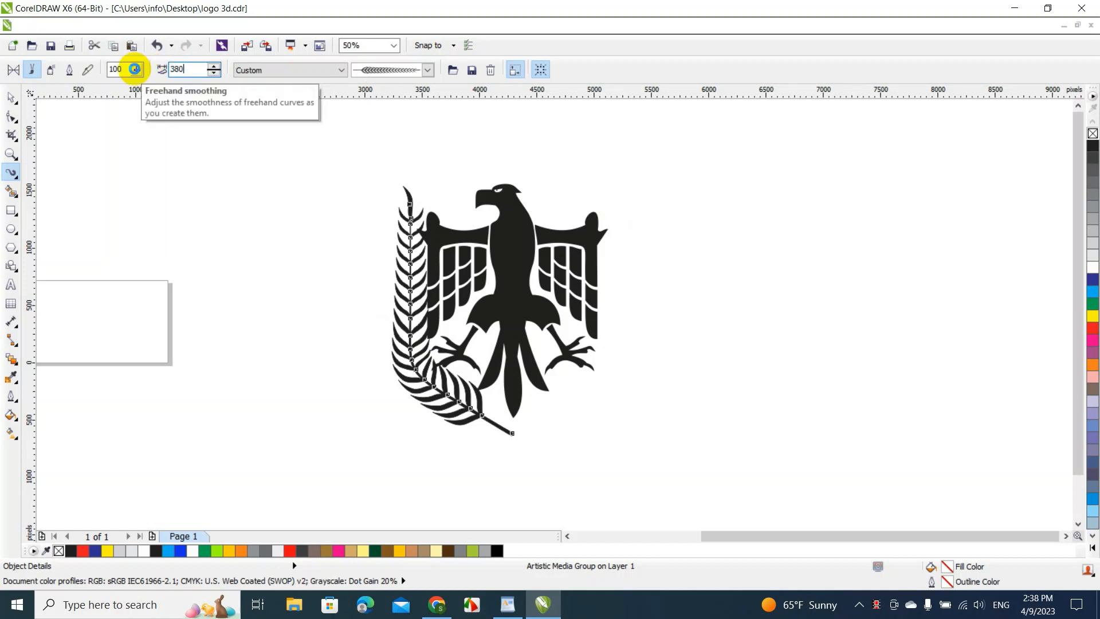
key(Return)
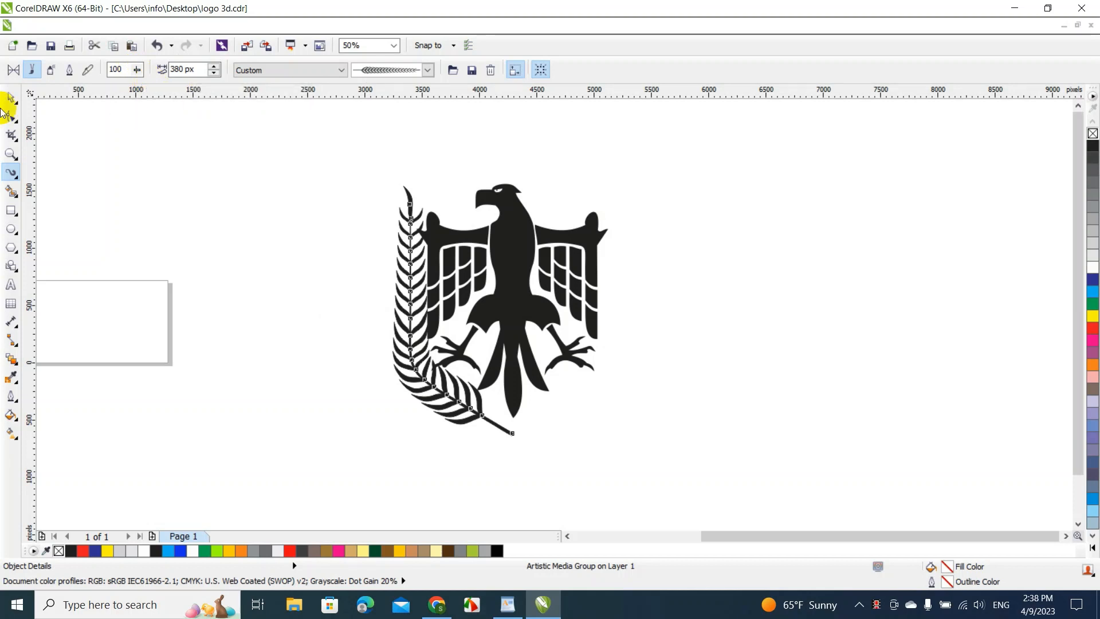
click(195, 69)
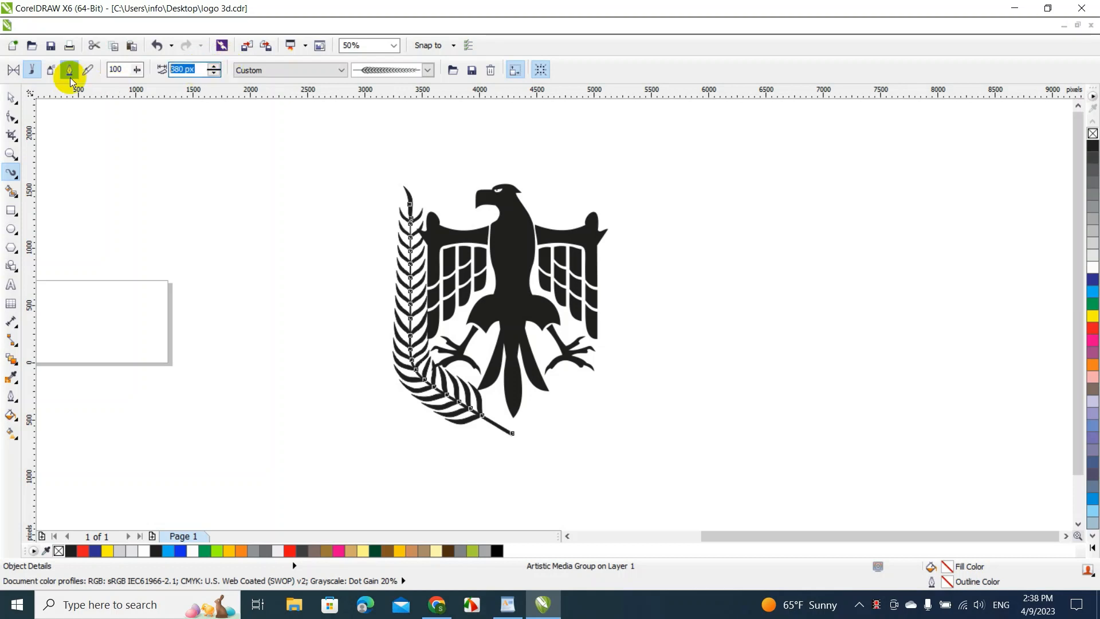
text(350)
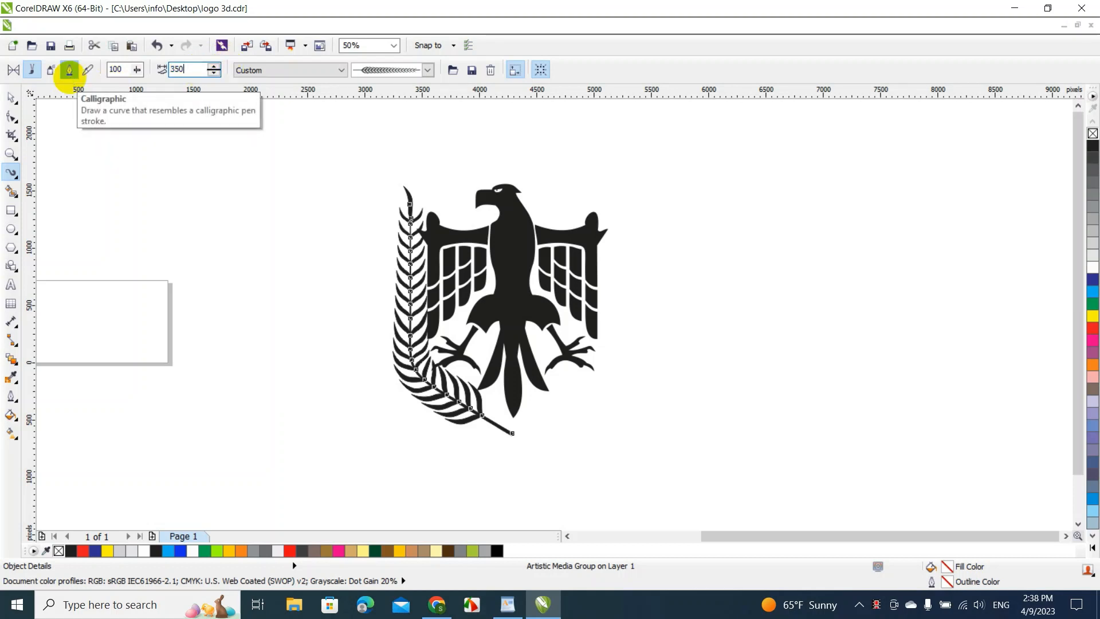
key(Return)
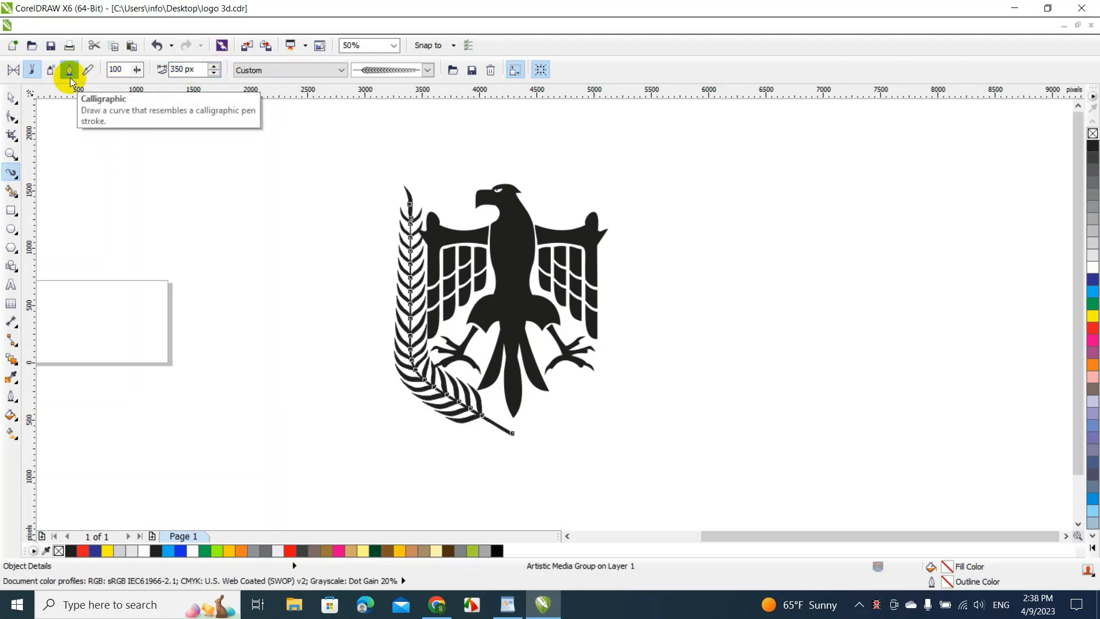
Move the leafy branch slightly outward and down so it clears the eagle's wing
click(12, 97)
click(431, 404)
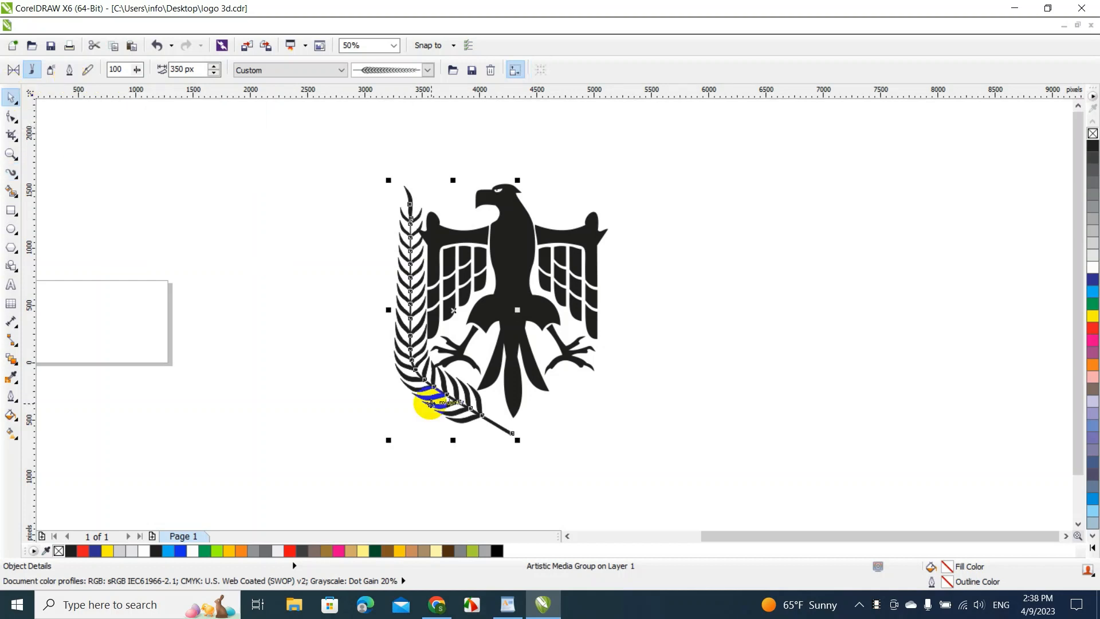
click(620, 480)
click(465, 410)
drag(465, 410, 457, 417)
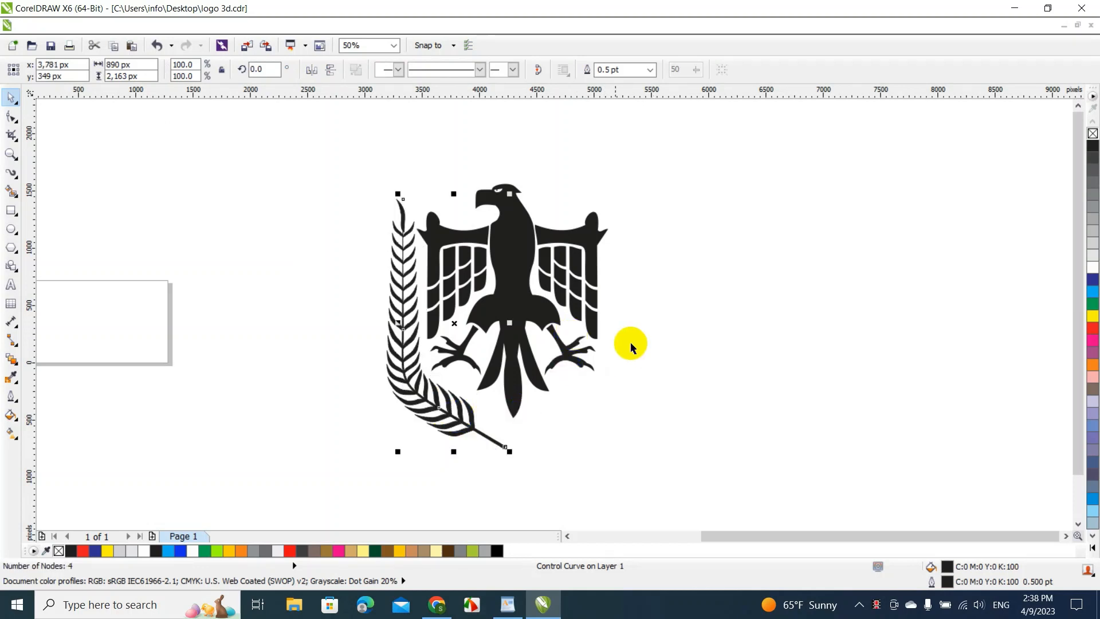
click(655, 388)
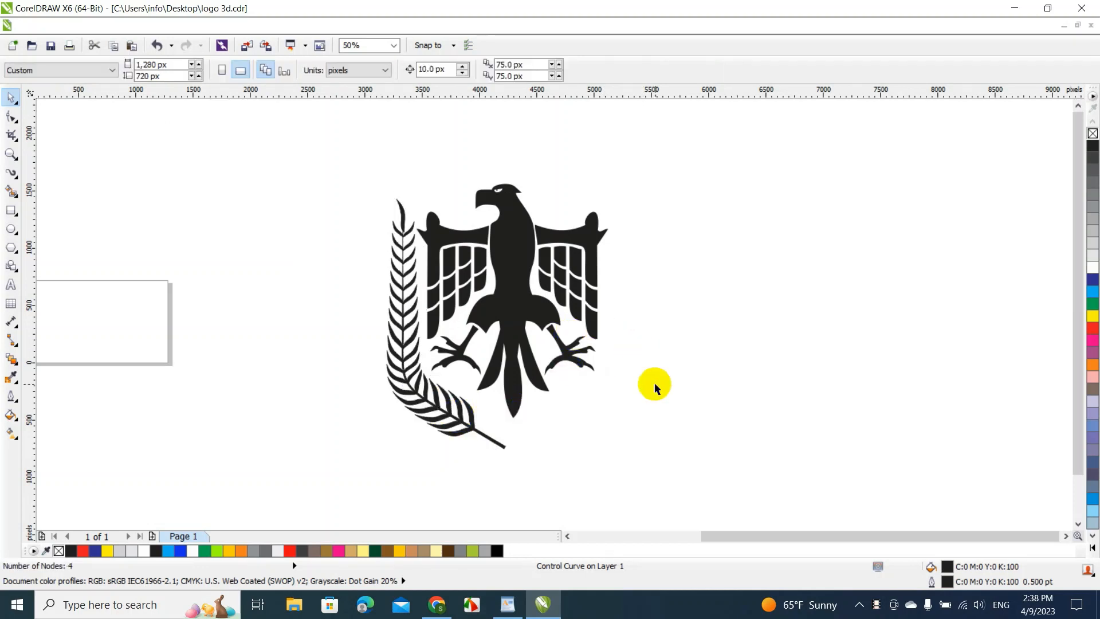
click(402, 371)
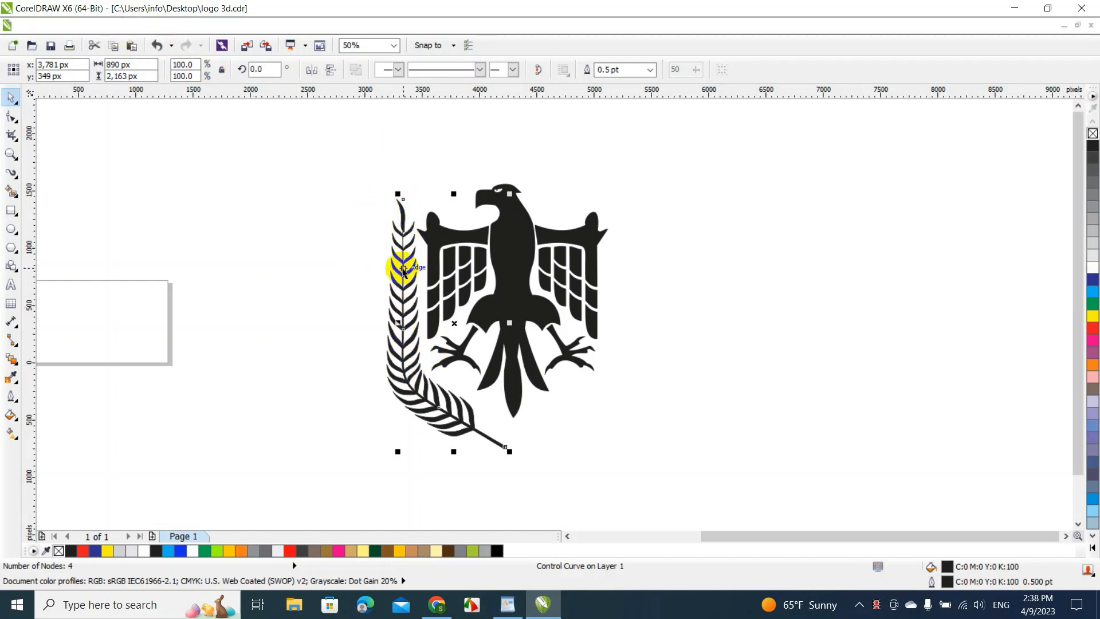
click(166, 27)
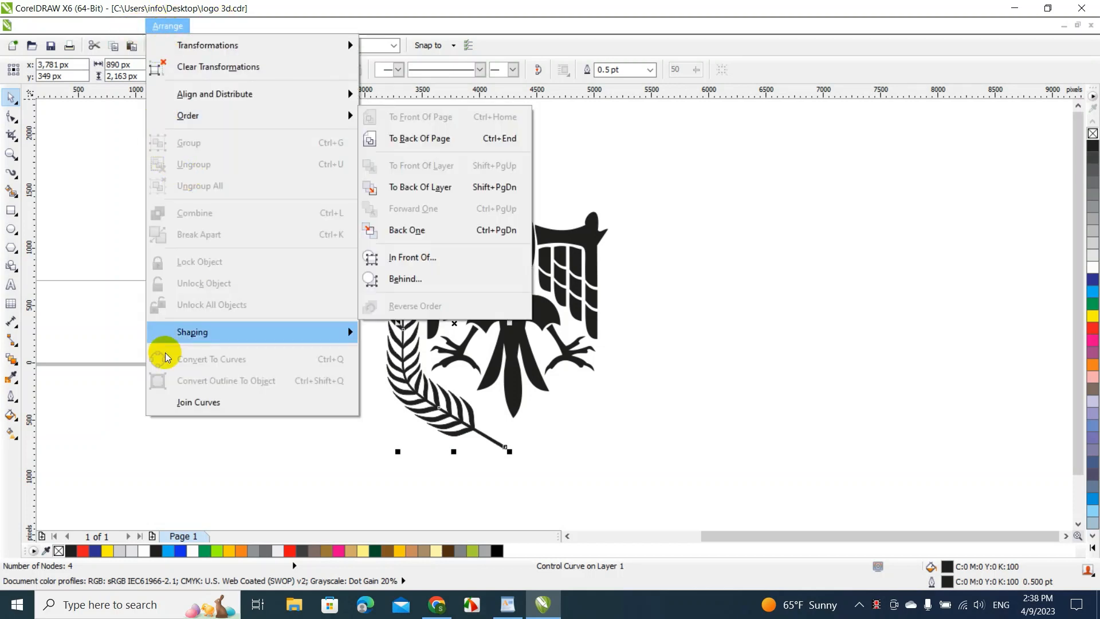
mouse_move(166, 333)
click(119, 311)
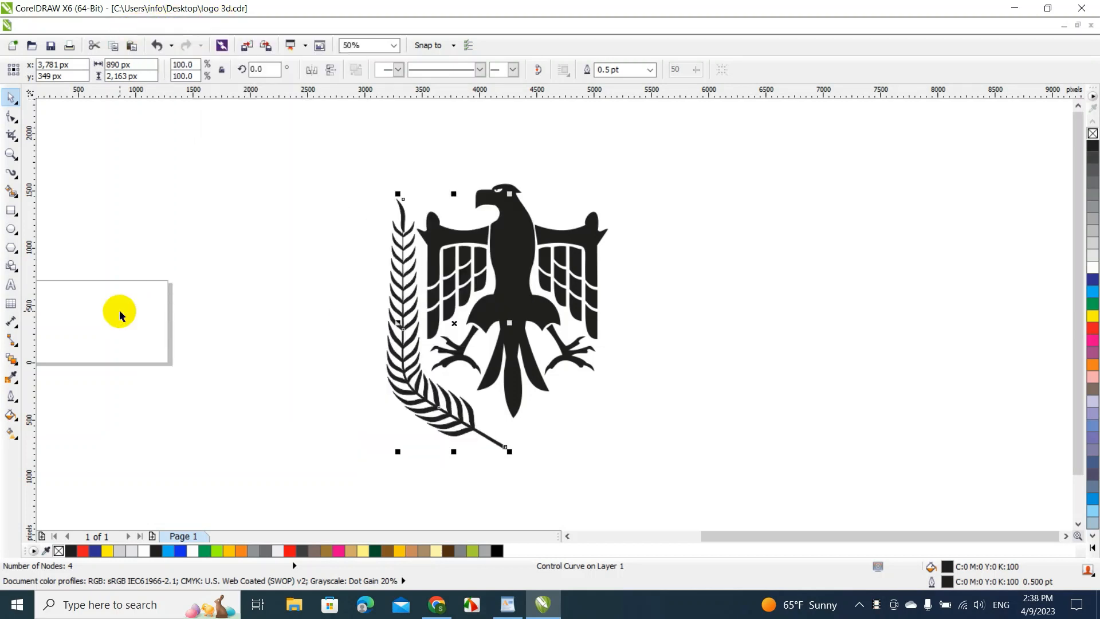
Select the whole leafy branch and break its Artistic Media group apart
click(205, 242)
drag(237, 182, 514, 473)
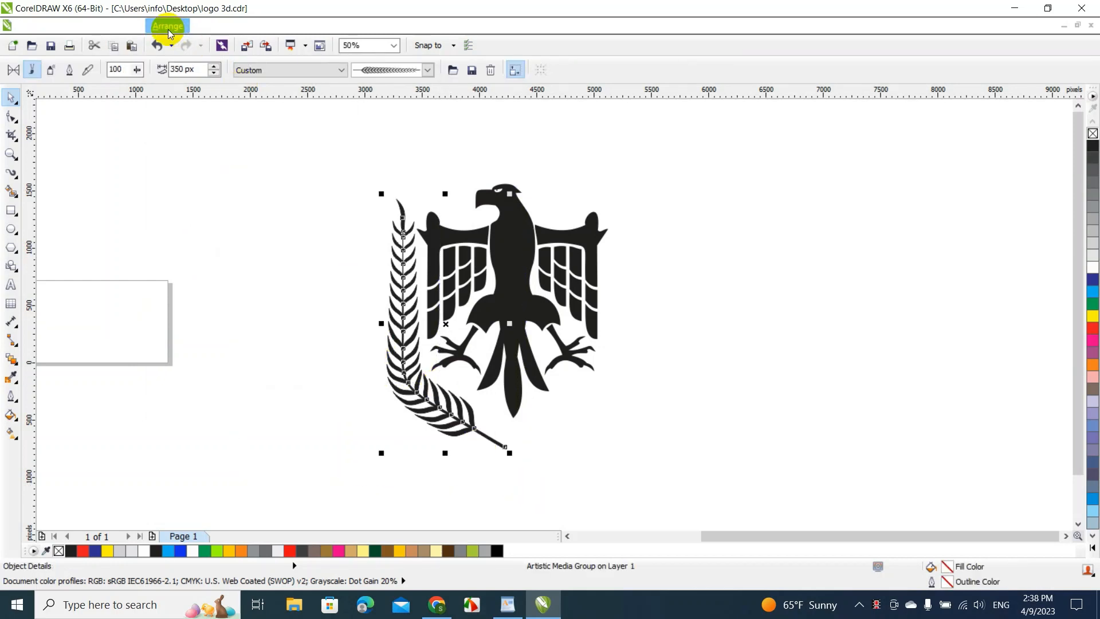
click(169, 27)
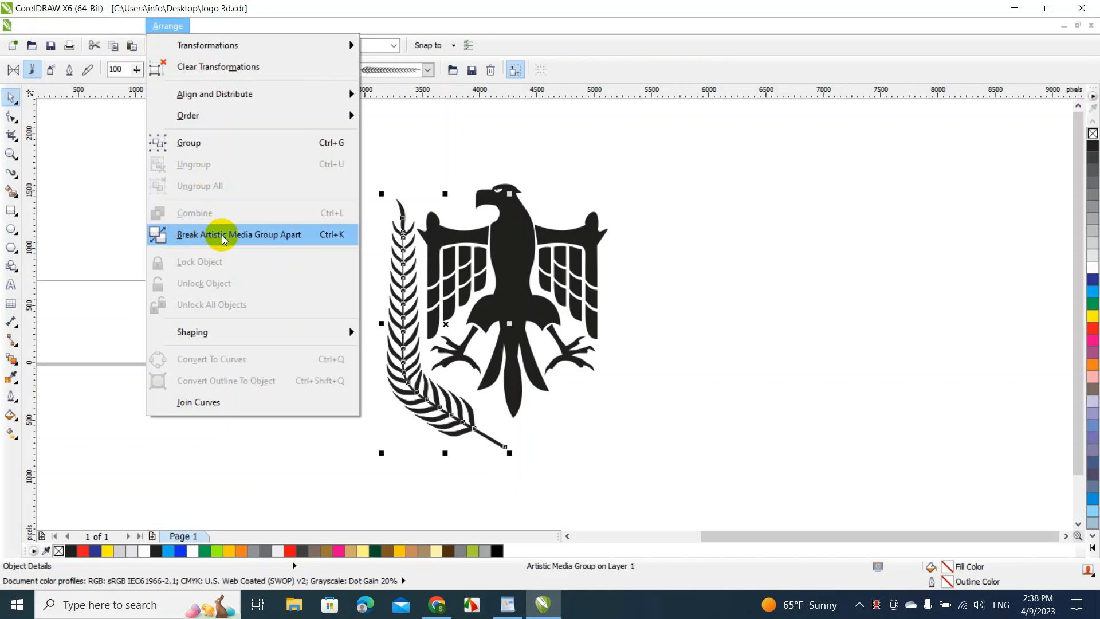
click(294, 239)
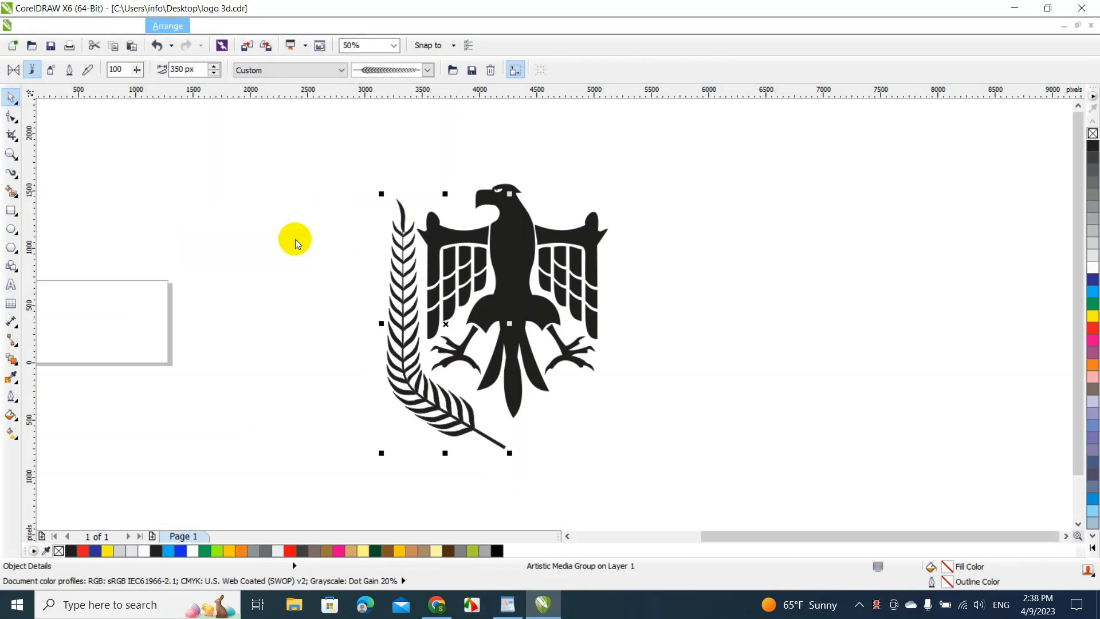
Pull the separated control curve out of the branch and delete it
click(414, 191)
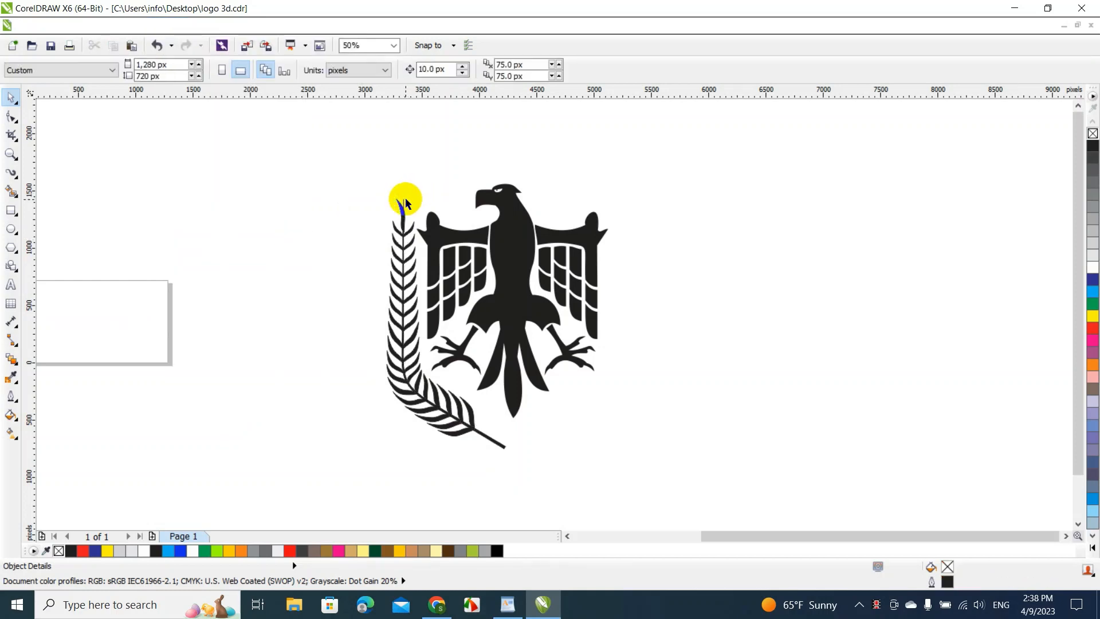
drag(404, 199, 273, 201)
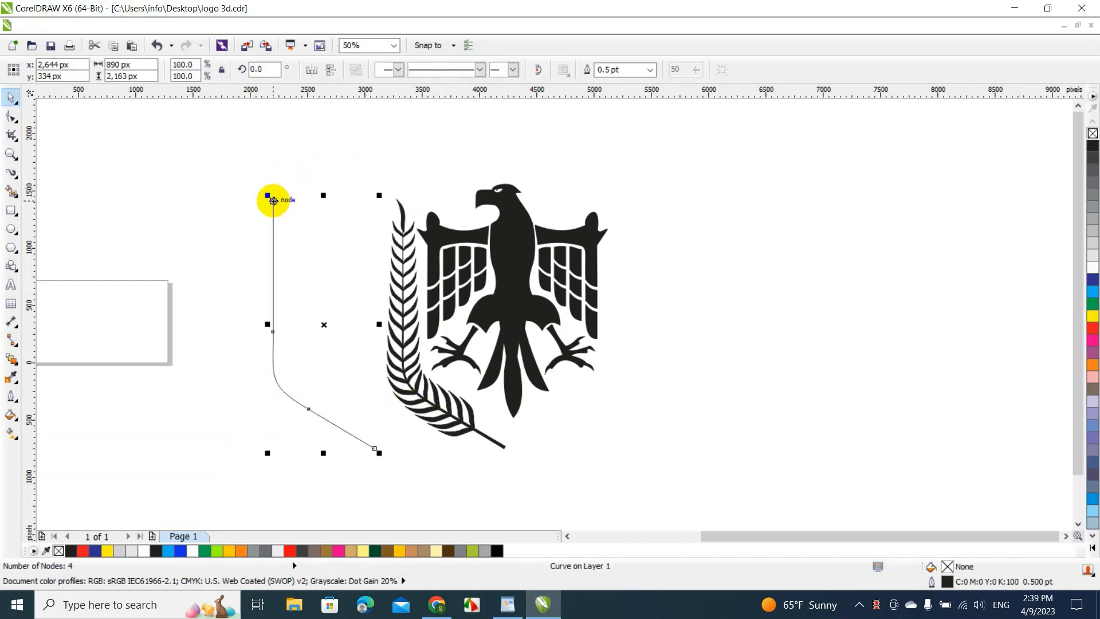
key(Delete)
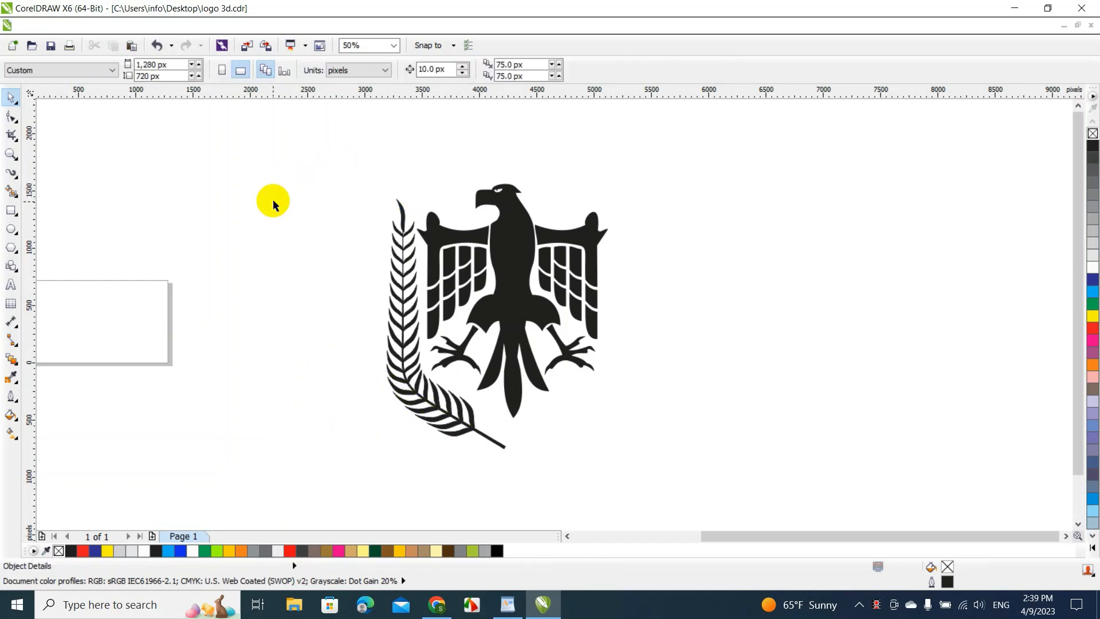
Stretch the branch upward to a height of about 2,268 px
click(405, 300)
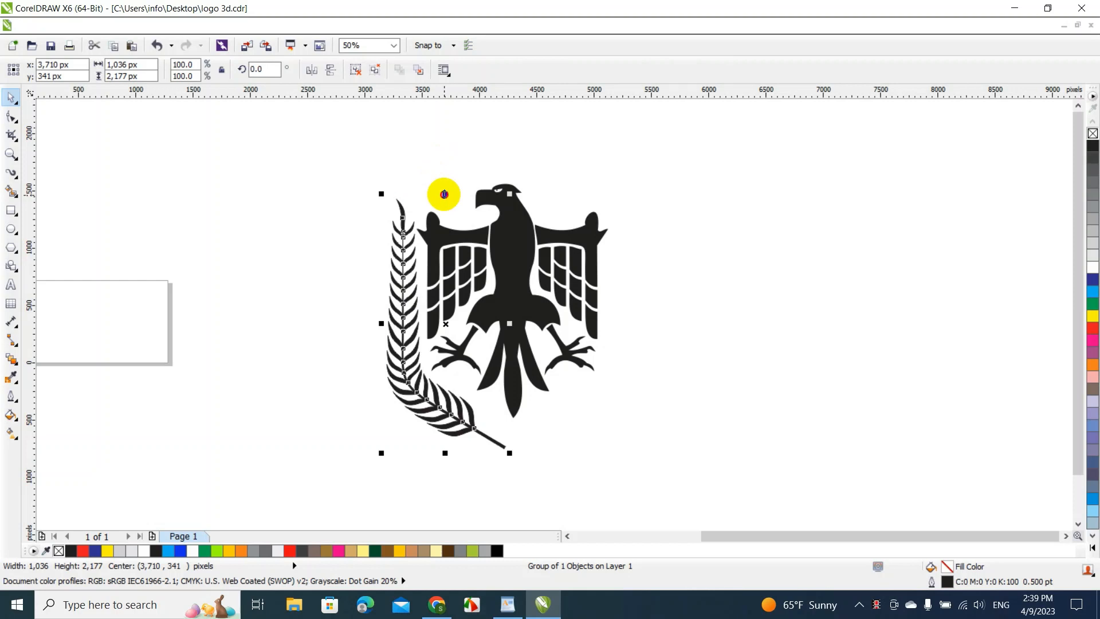
drag(445, 194, 442, 185)
click(422, 164)
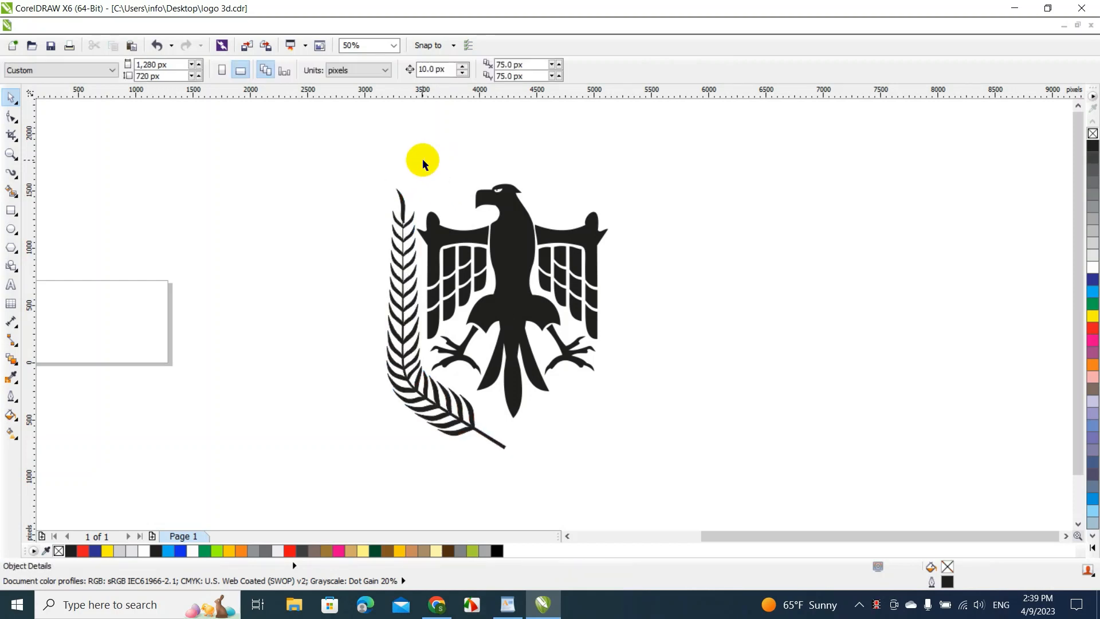
Place a duplicate of the branch on the opposite side of the eagle
click(406, 319)
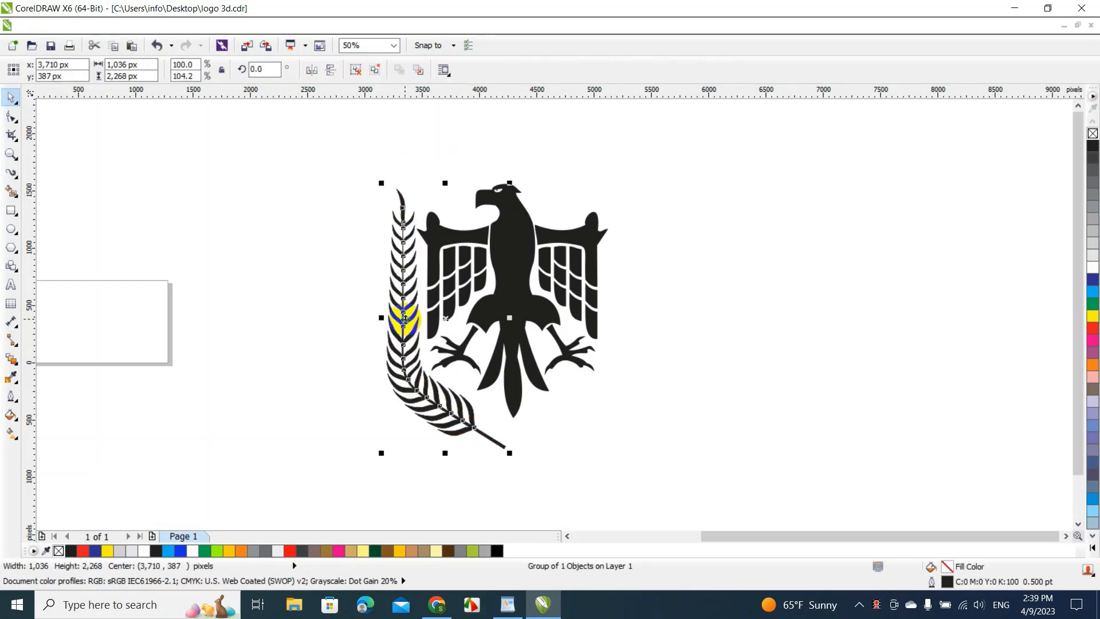
drag(405, 319, 645, 324)
click(662, 357)
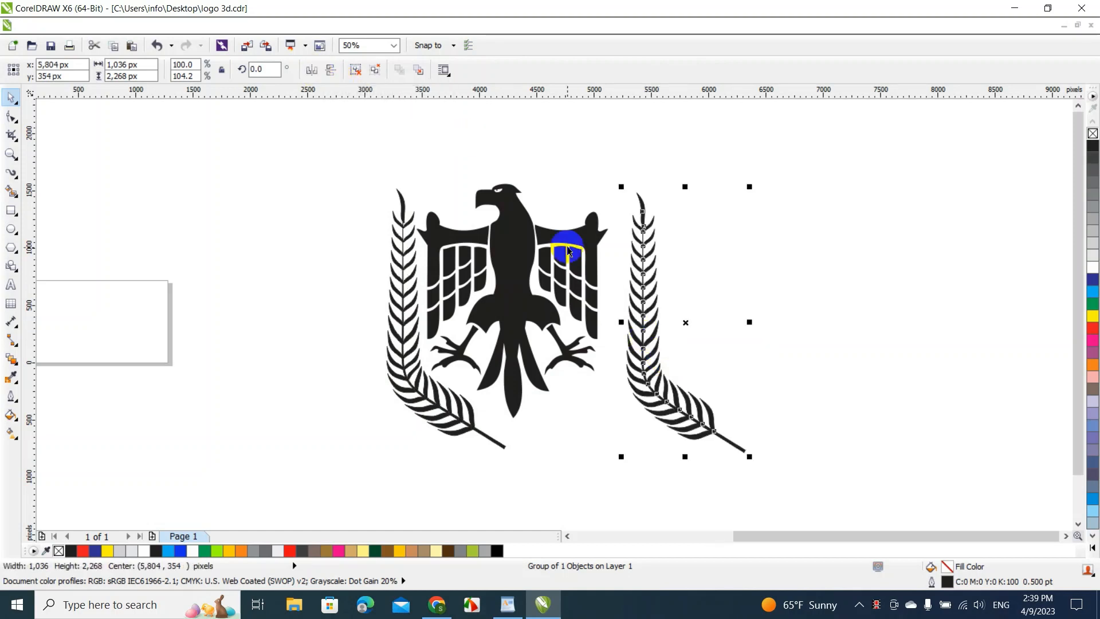
Mirror the duplicate branch horizontally and move it beside the eagle's other wing, level with the original branch
click(313, 69)
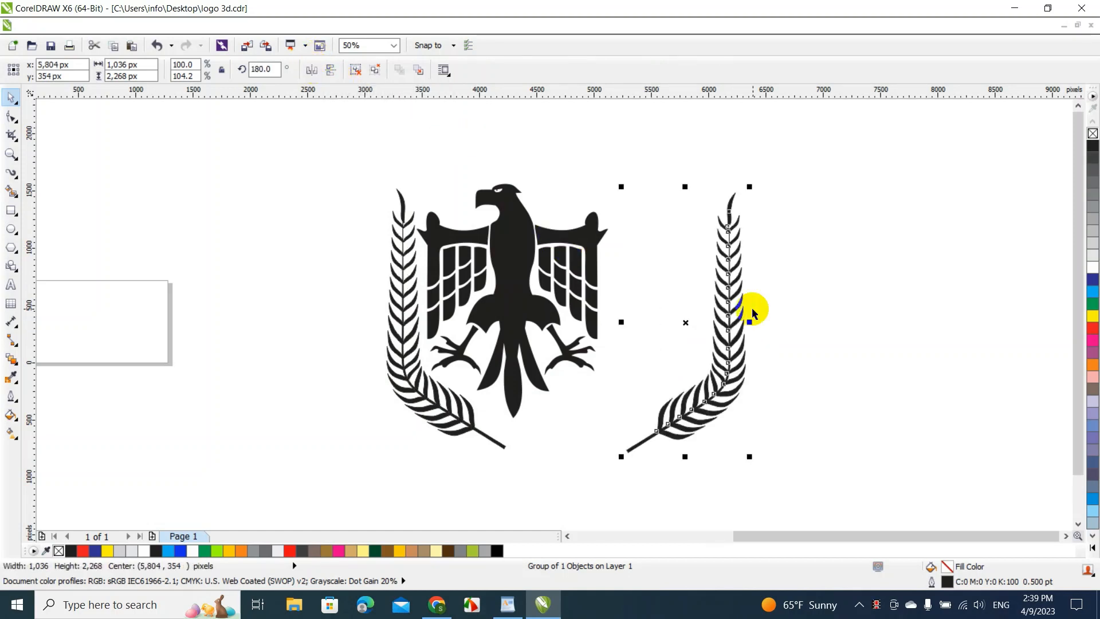
drag(726, 290, 627, 285)
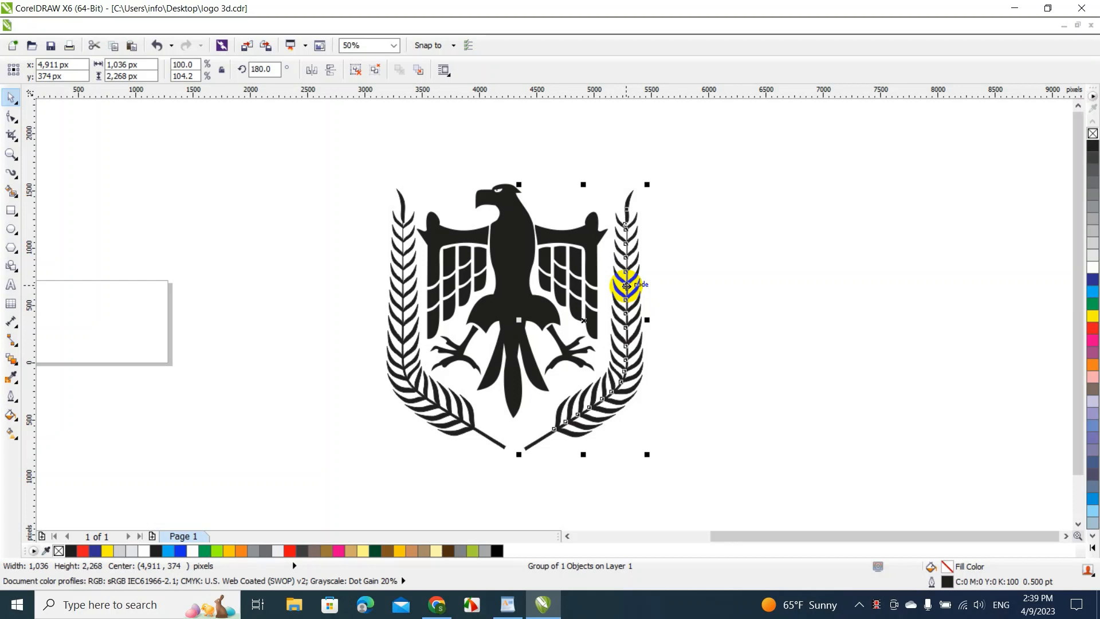
click(714, 309)
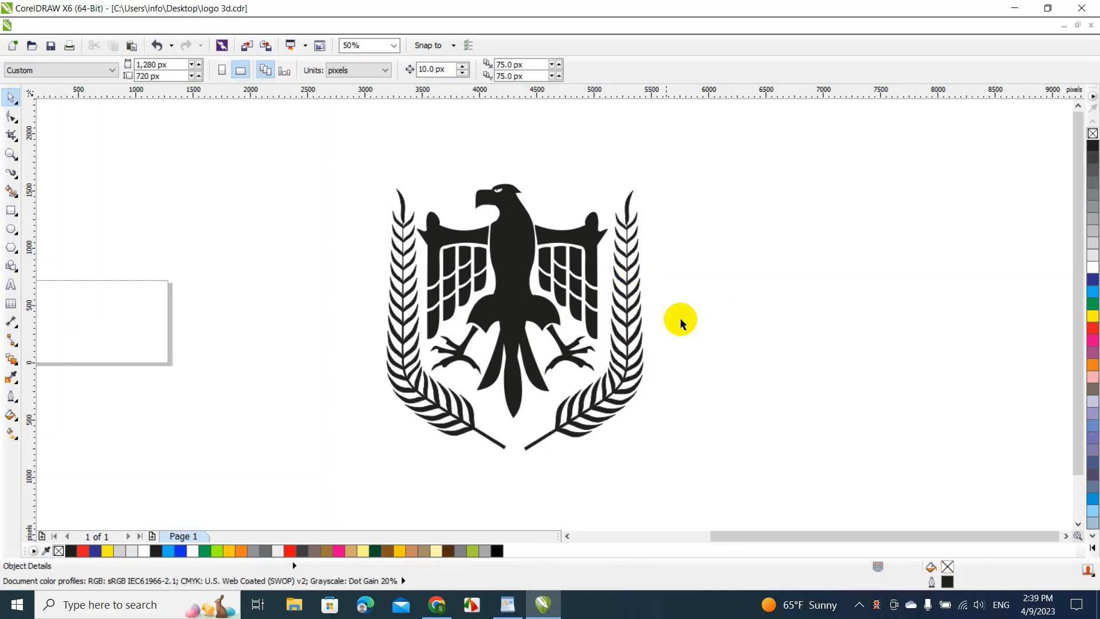
Group the two leafy branches together
click(437, 222)
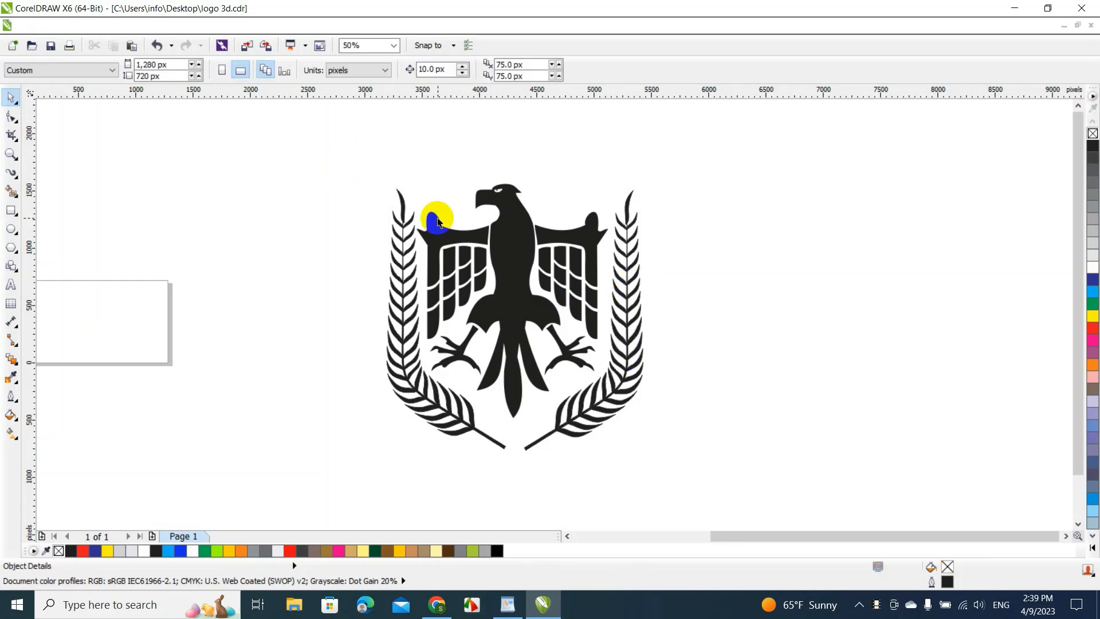
click(403, 228)
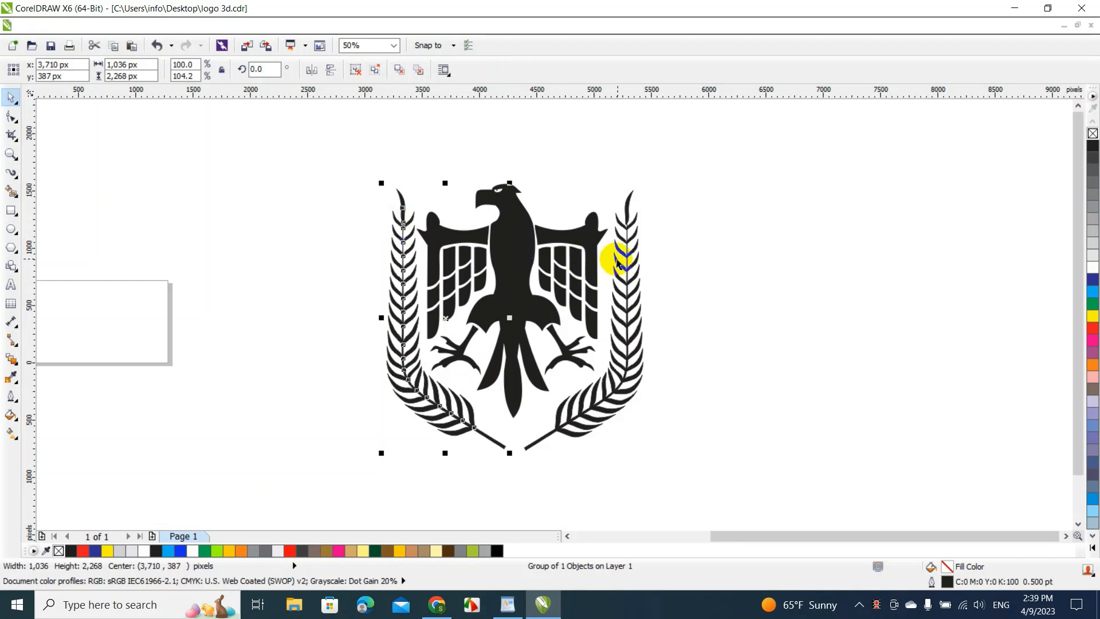
shift+click(627, 264)
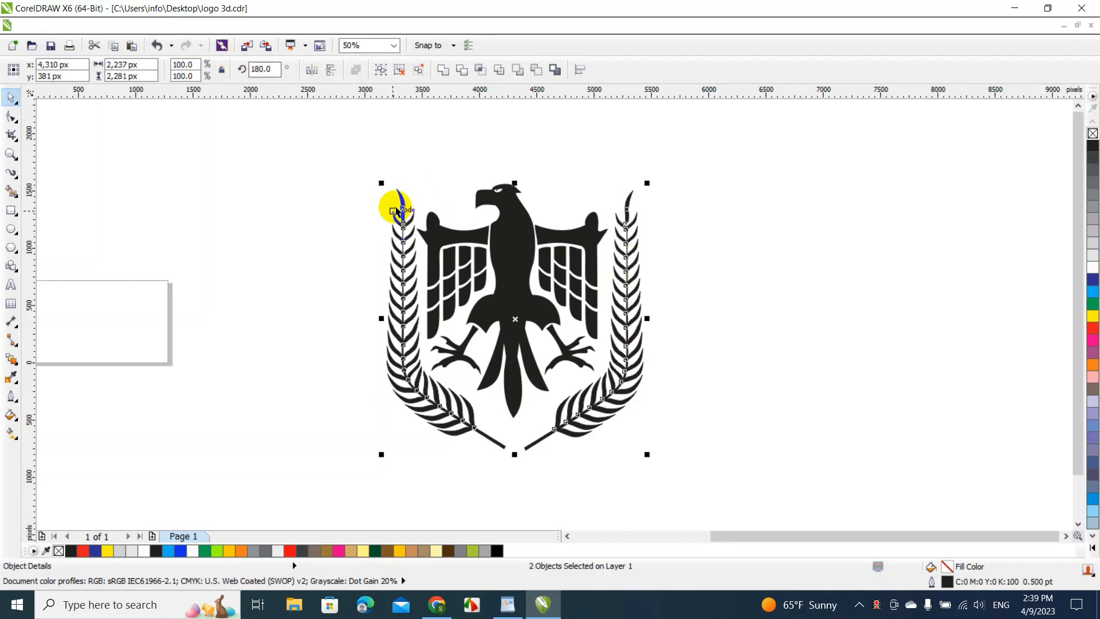
click(166, 26)
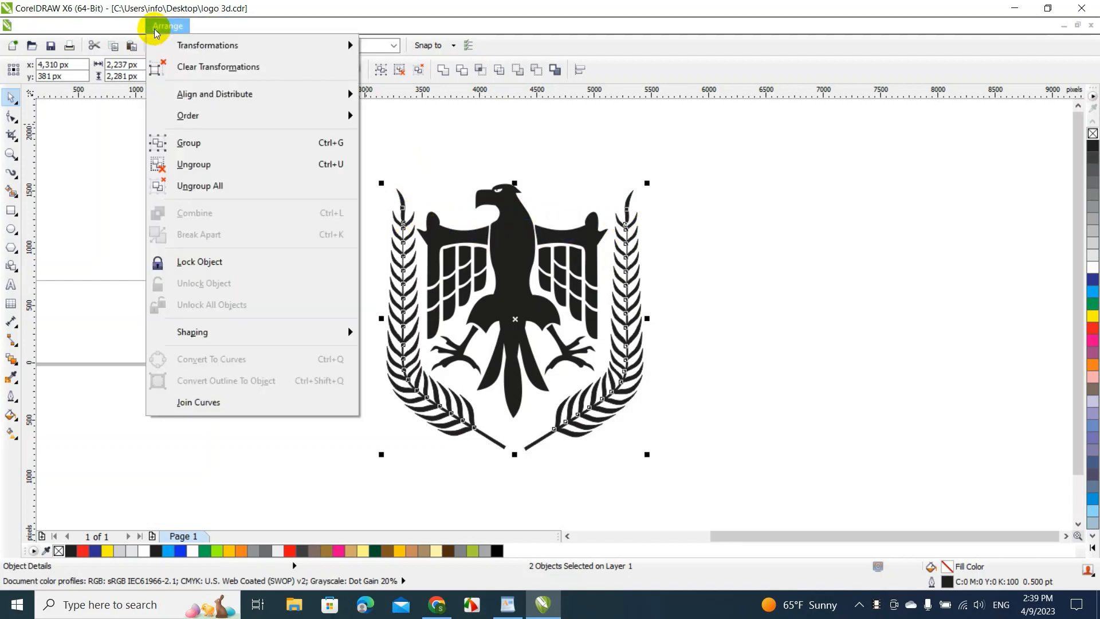
click(184, 143)
Select the eagle together with the grouped branches and center them horizontally on each other
click(351, 154)
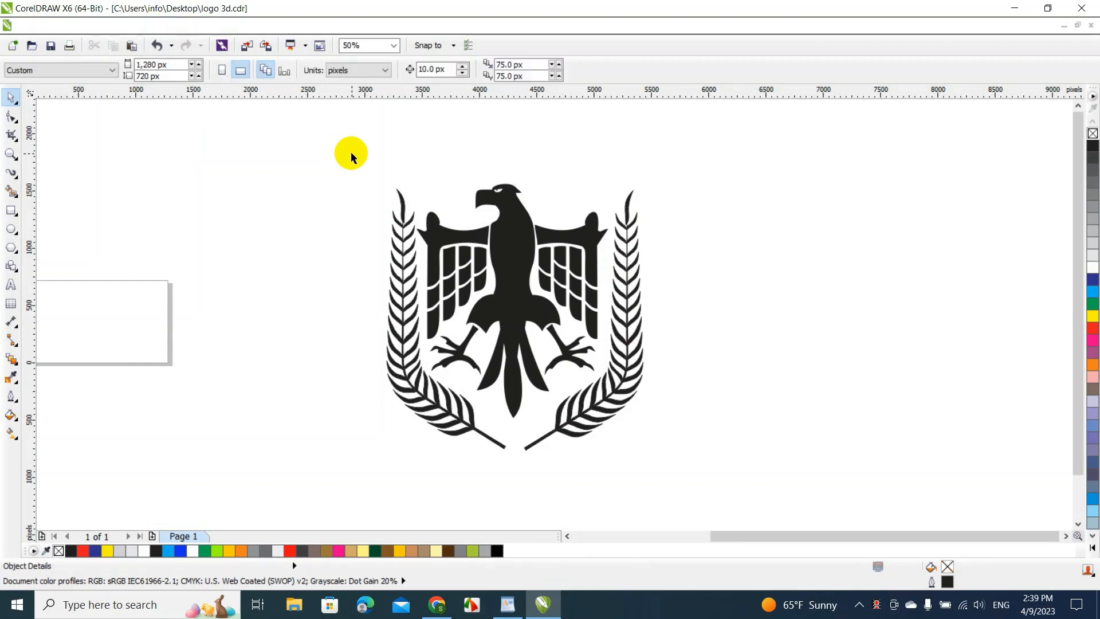
drag(351, 154, 695, 497)
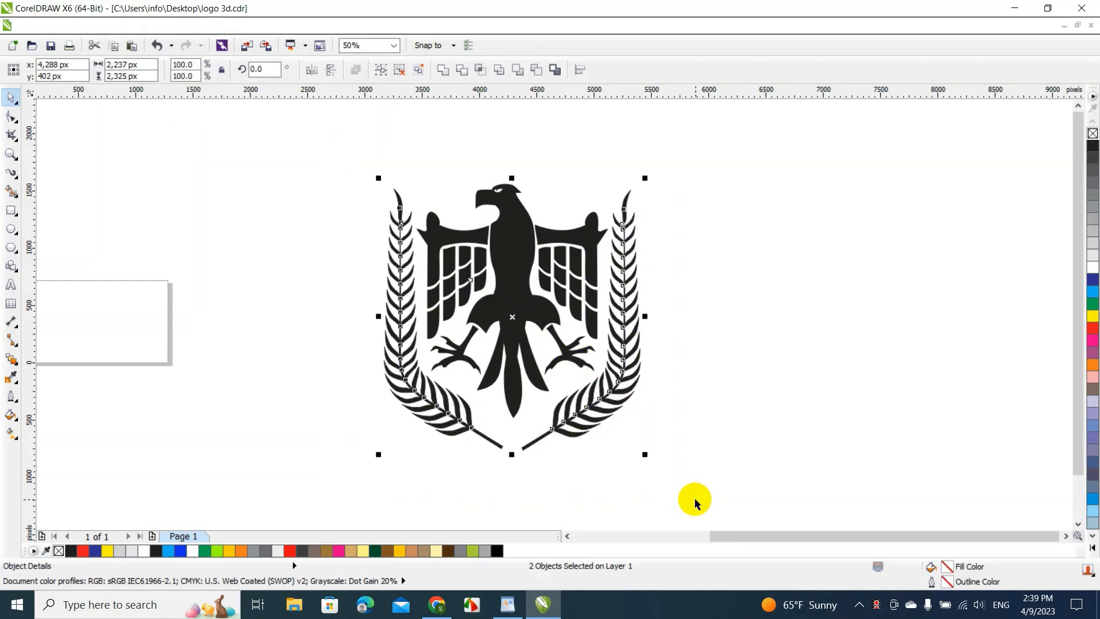
Lengthen the eagle's central tail feather by moving its tip node downward toward the gap between the branch stems
click(694, 497)
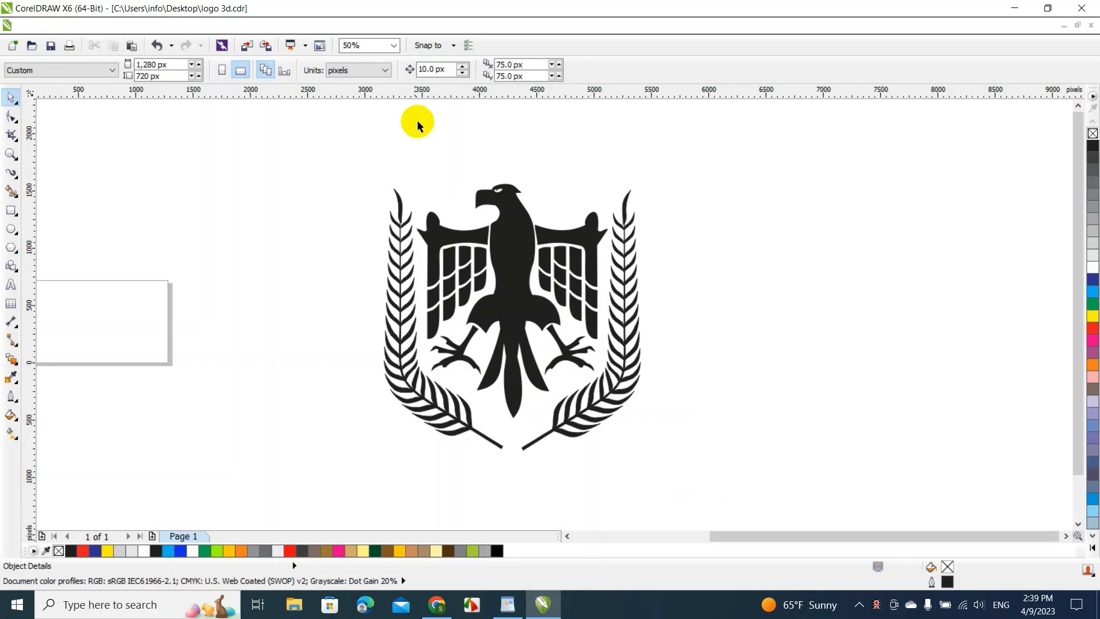
click(397, 50)
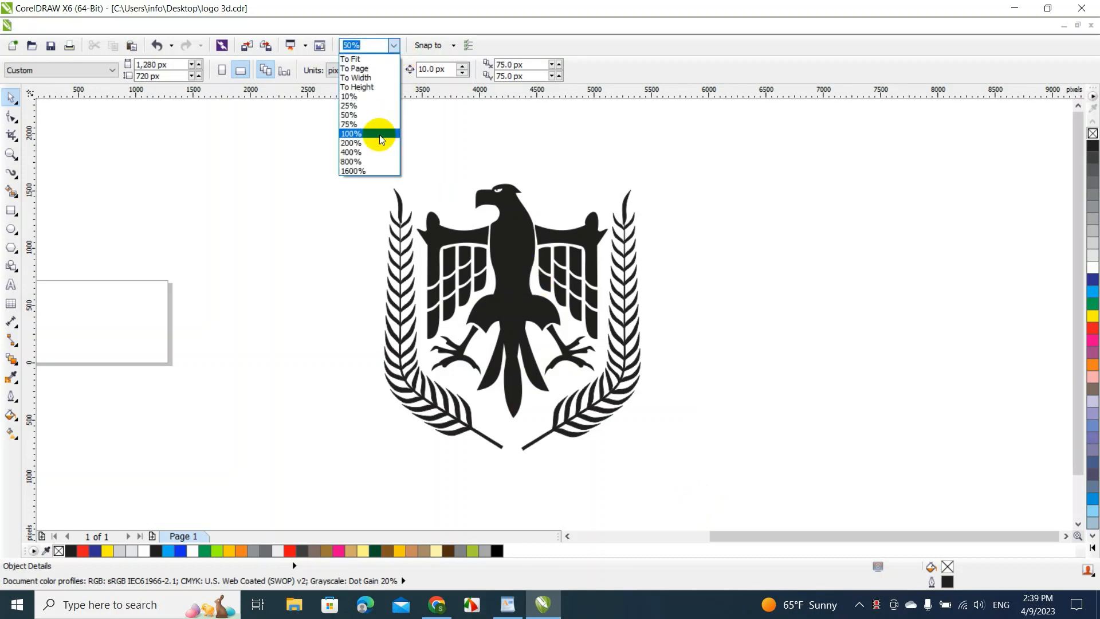
click(363, 123)
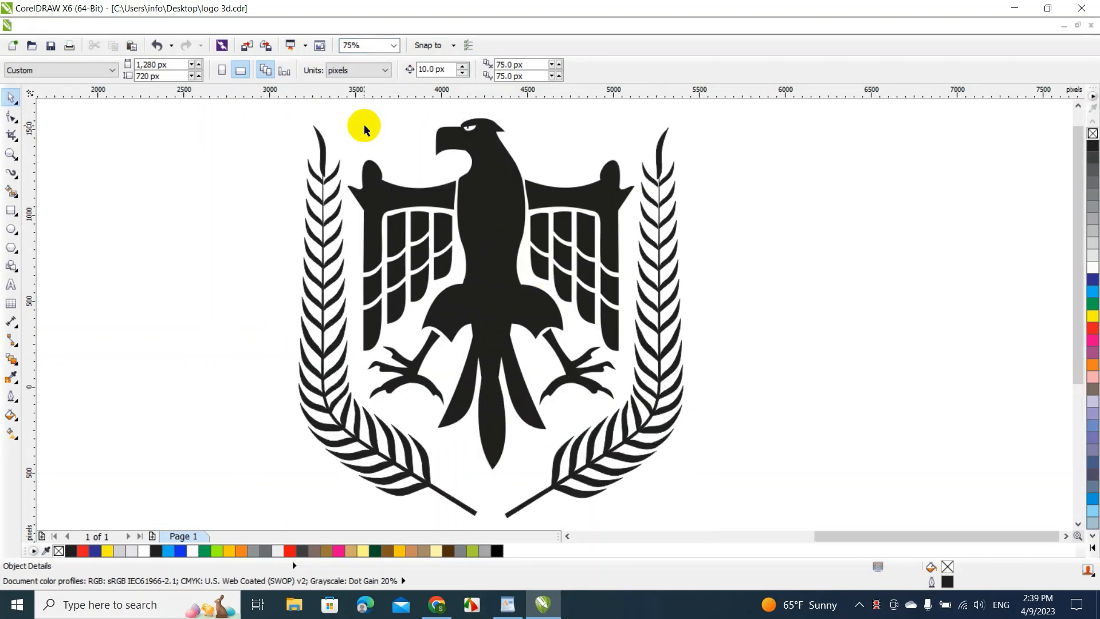
double_click(490, 405)
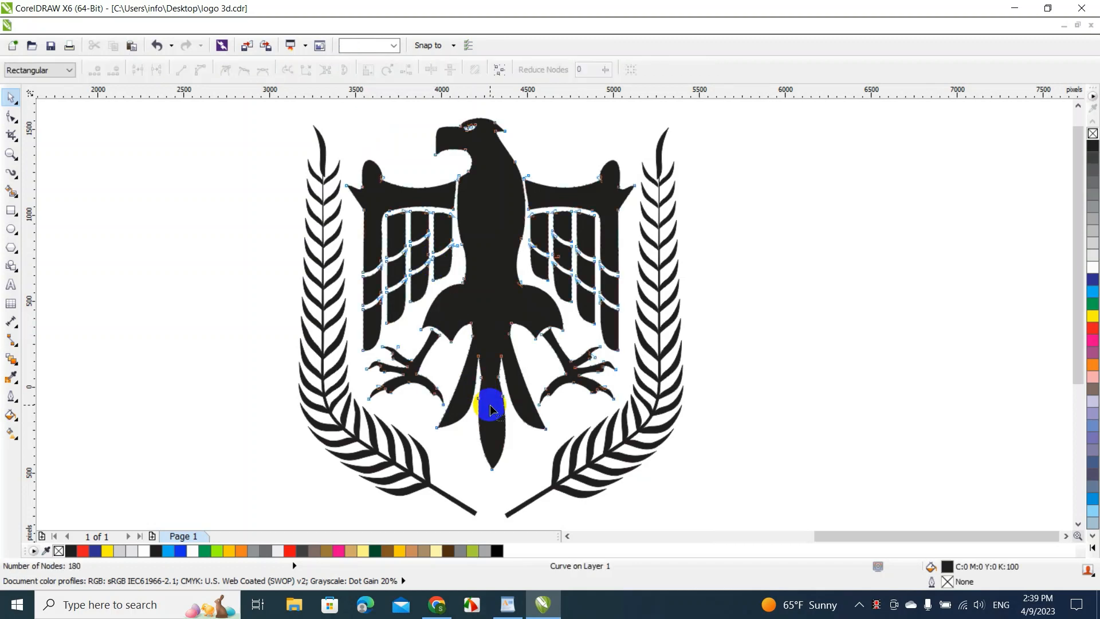
drag(492, 469, 492, 501)
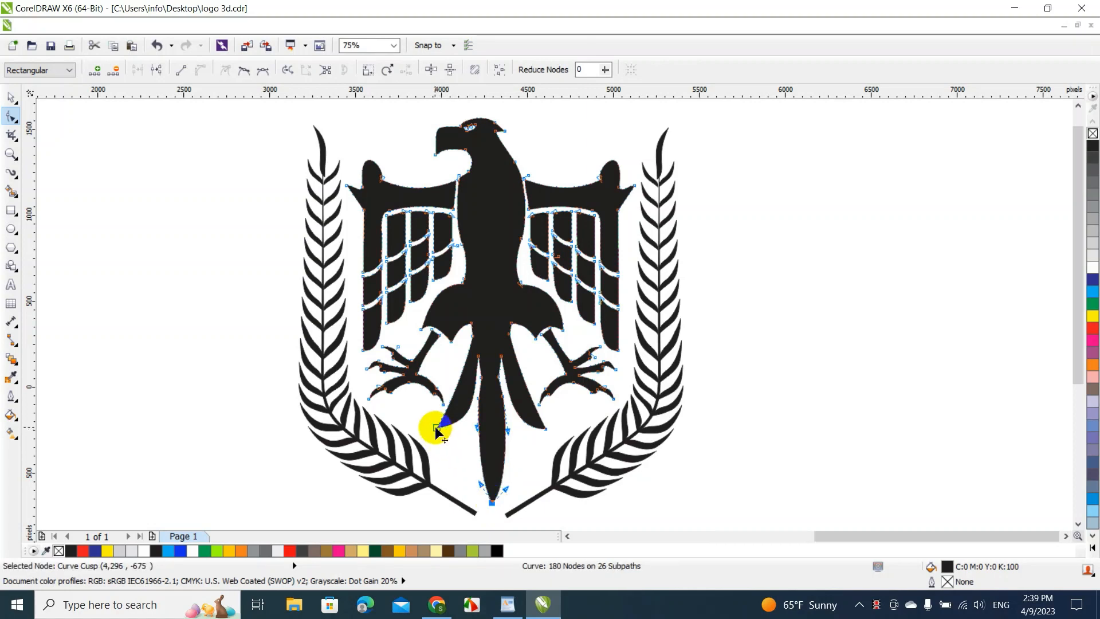
Extend the tips of the eagle's two outer tail feathers slightly downward and outward so they match, and finish node editing
drag(435, 426, 428, 434)
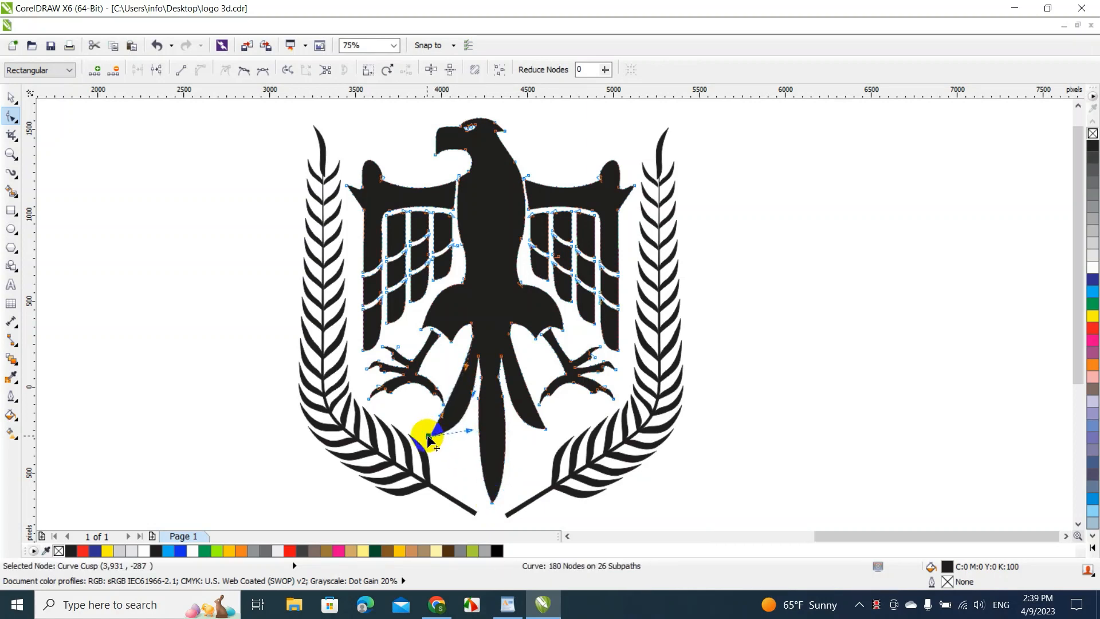
drag(546, 430, 549, 438)
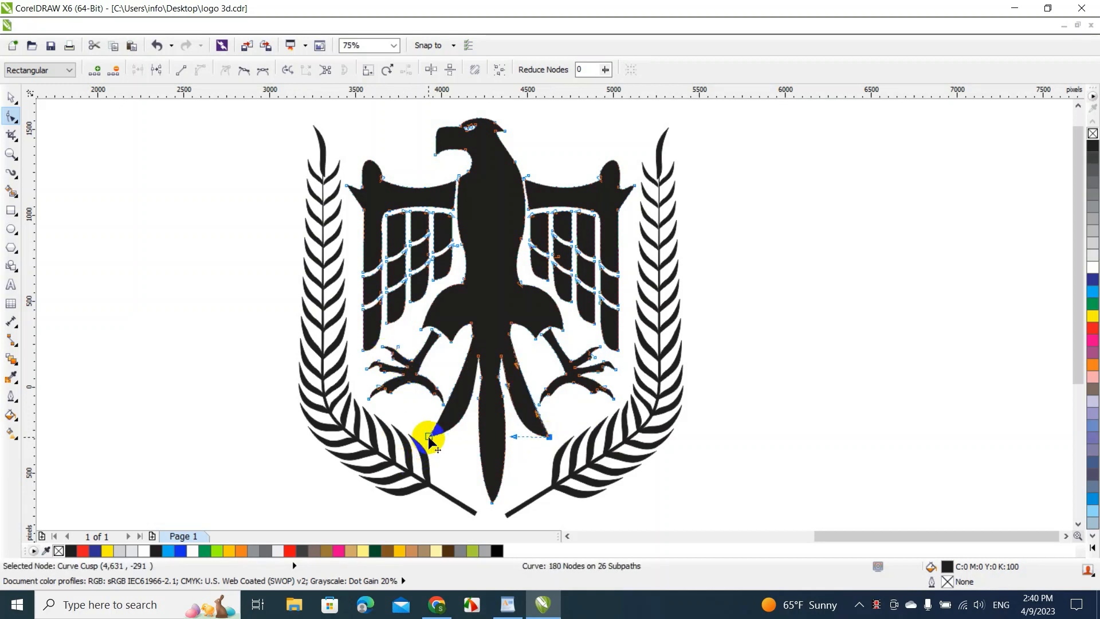
drag(428, 435, 431, 444)
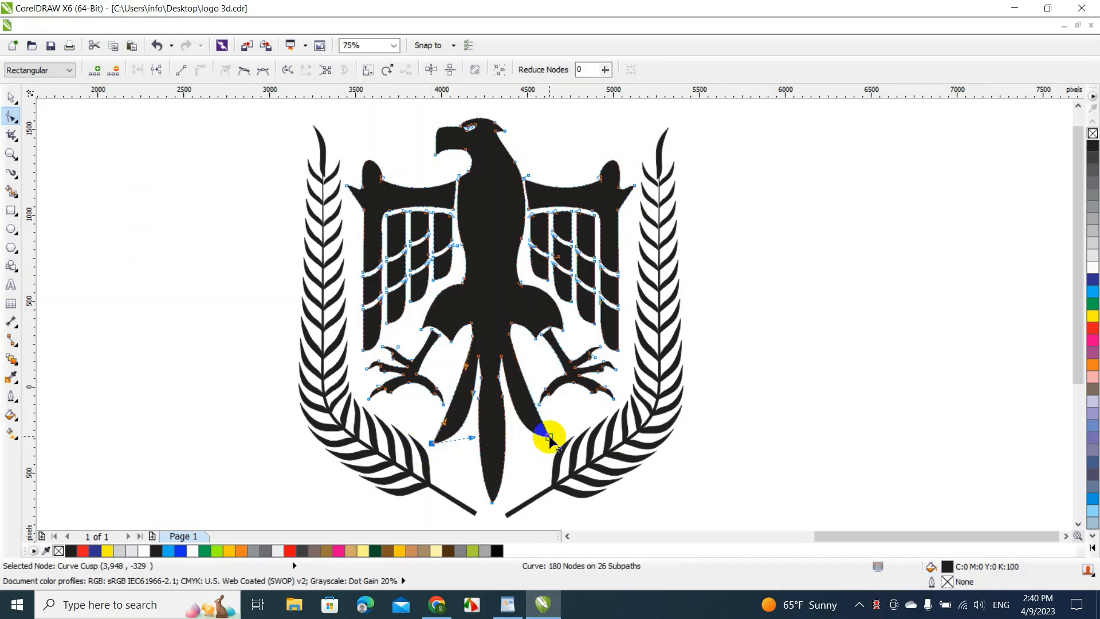
drag(549, 436, 550, 446)
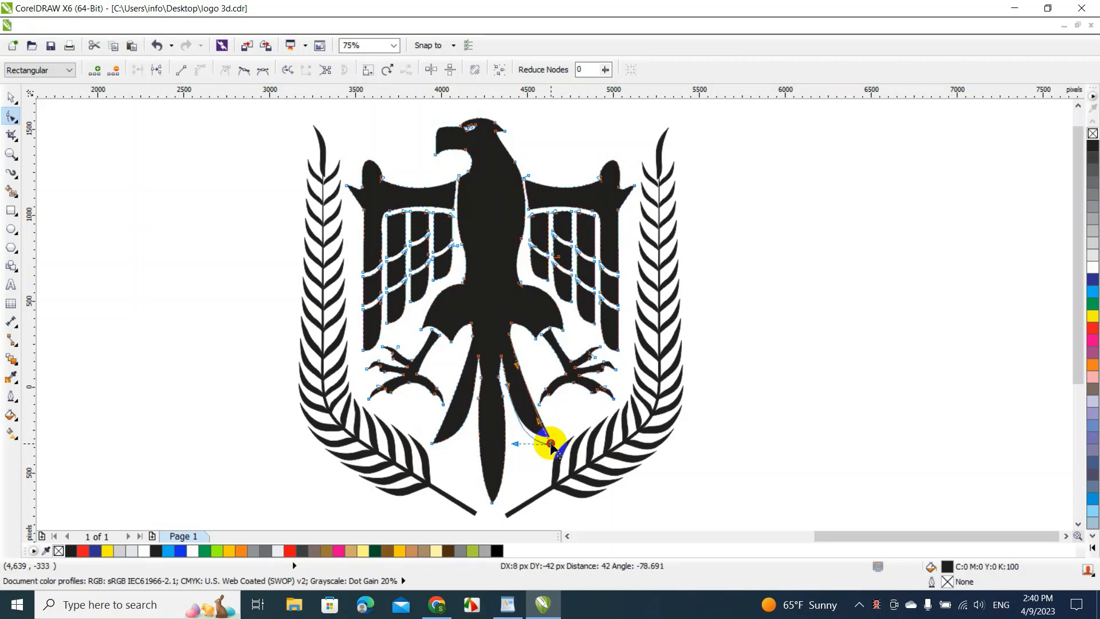
click(523, 491)
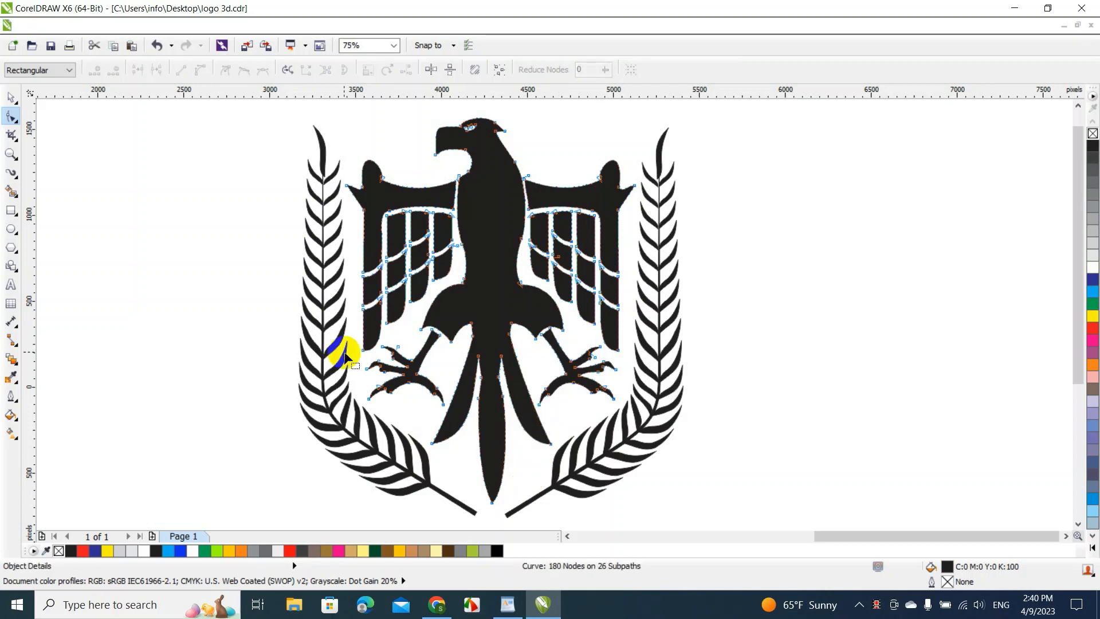
click(11, 97)
click(101, 221)
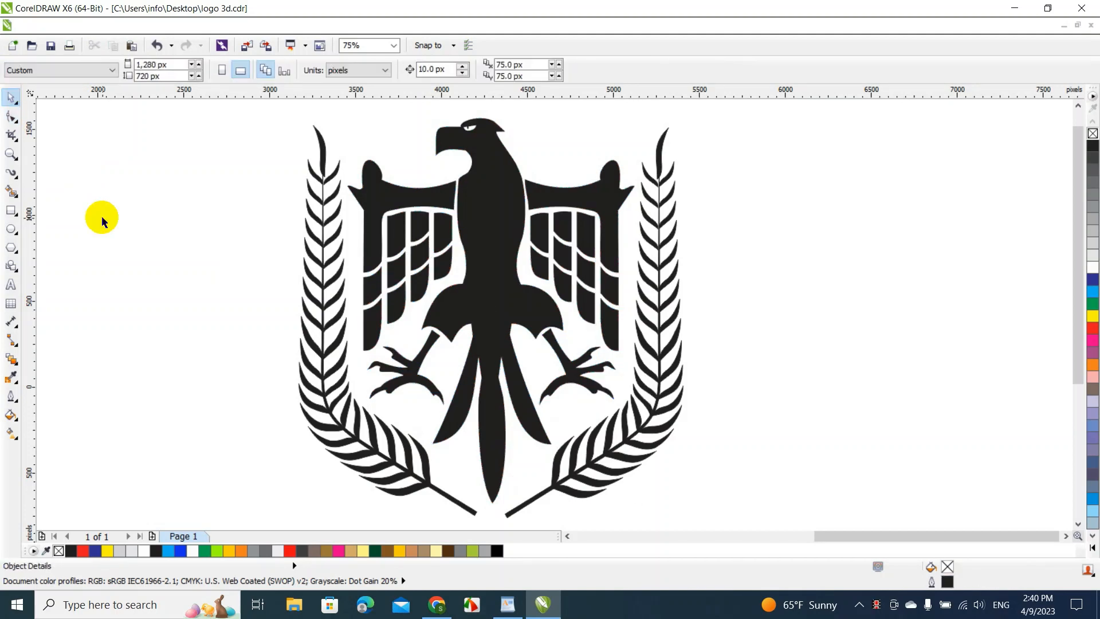
Move the dark cracked texture image upward, leaving a clear gap above the grey concrete image
click(394, 45)
click(370, 60)
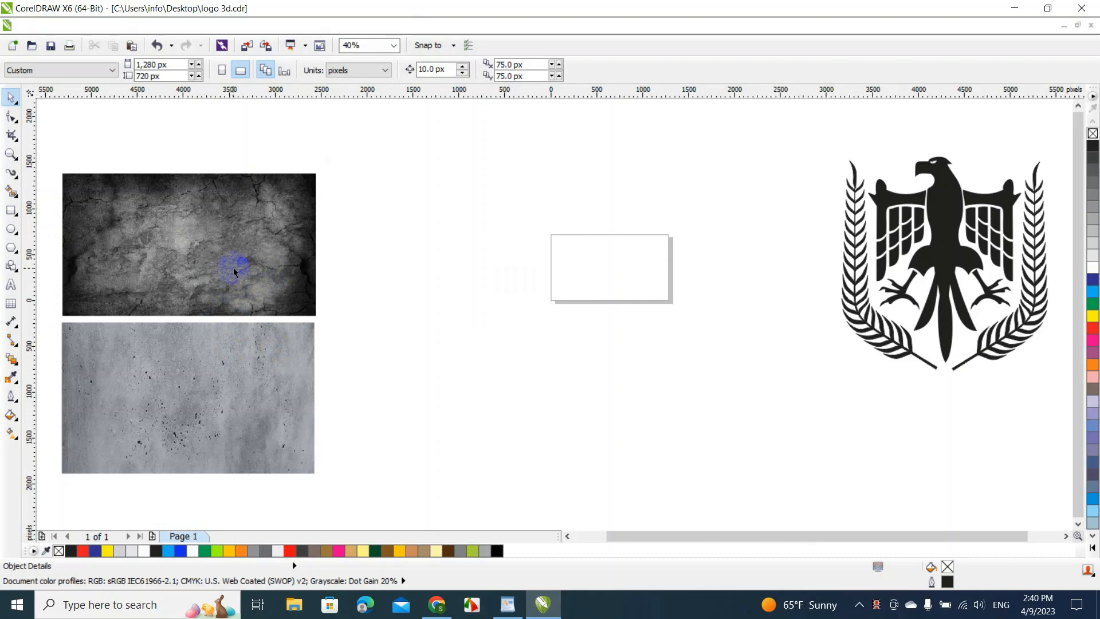
drag(234, 272, 239, 220)
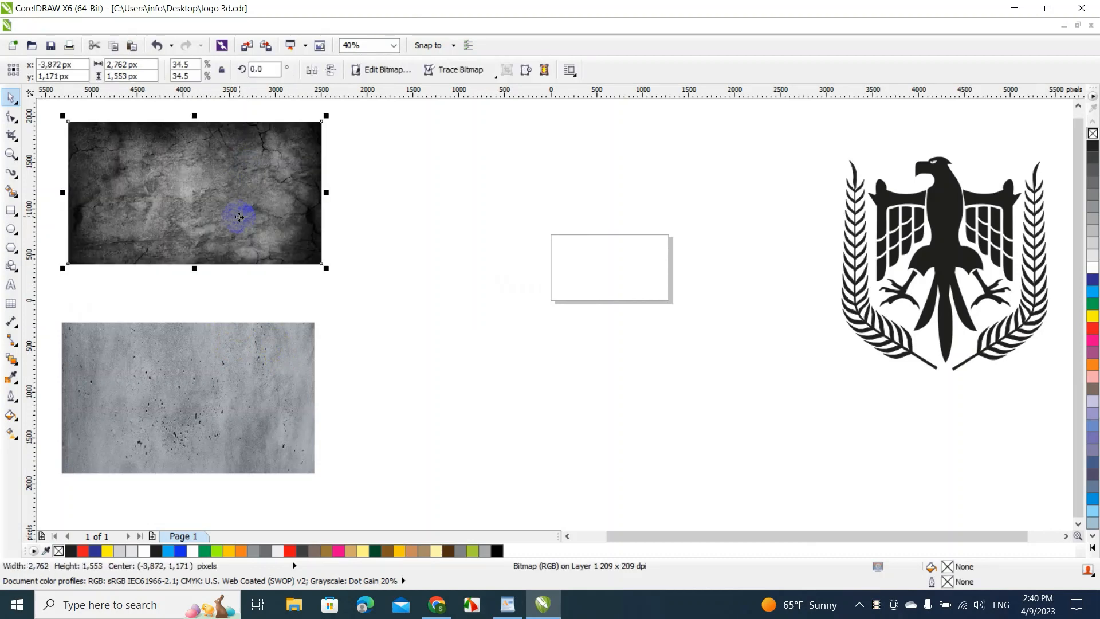
click(261, 385)
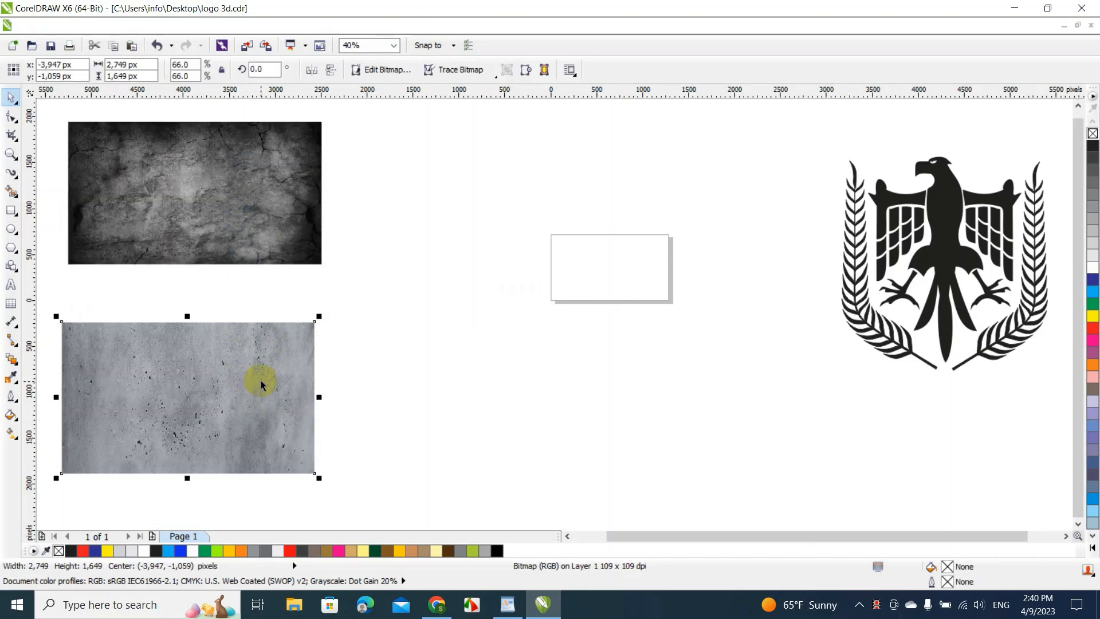
click(526, 314)
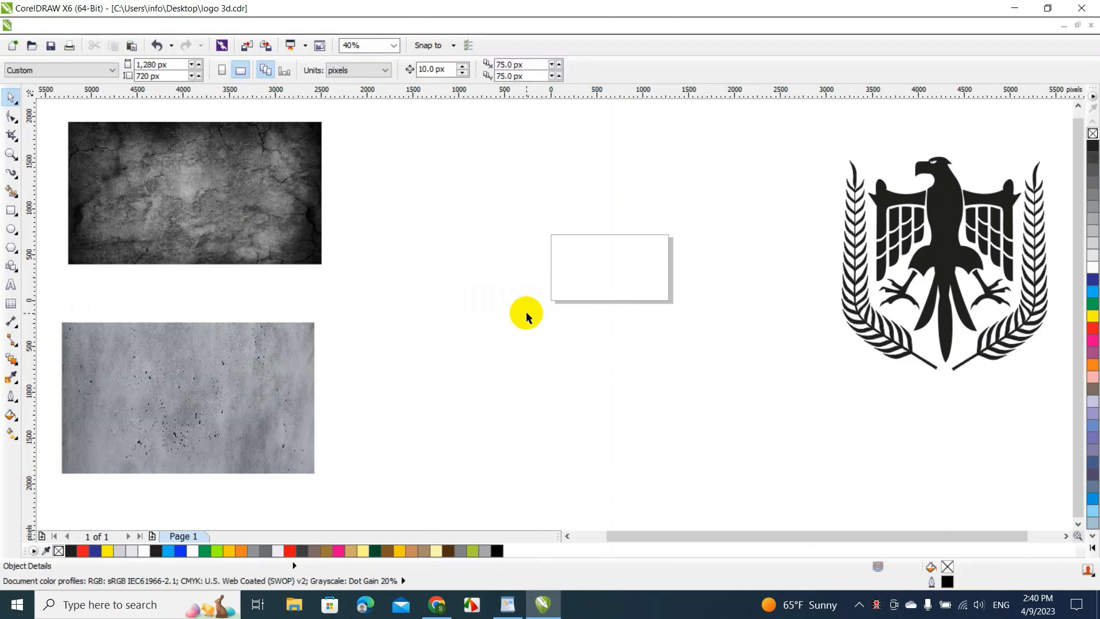
Rotate the dark cracked texture image by 90 degrees and move it over the page's left edge
click(295, 228)
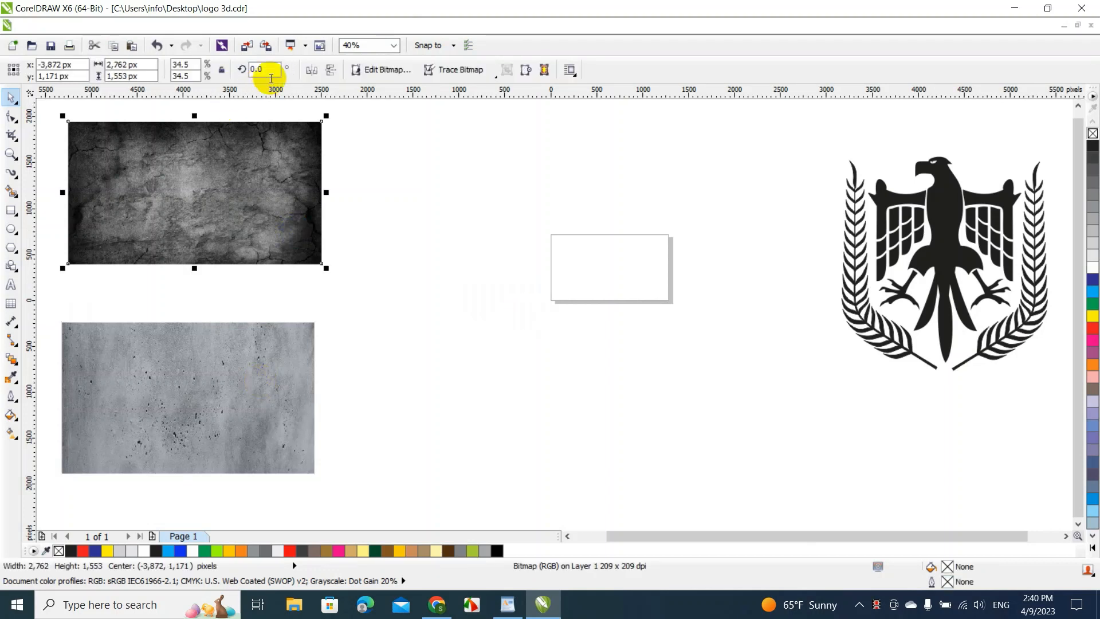
click(270, 72)
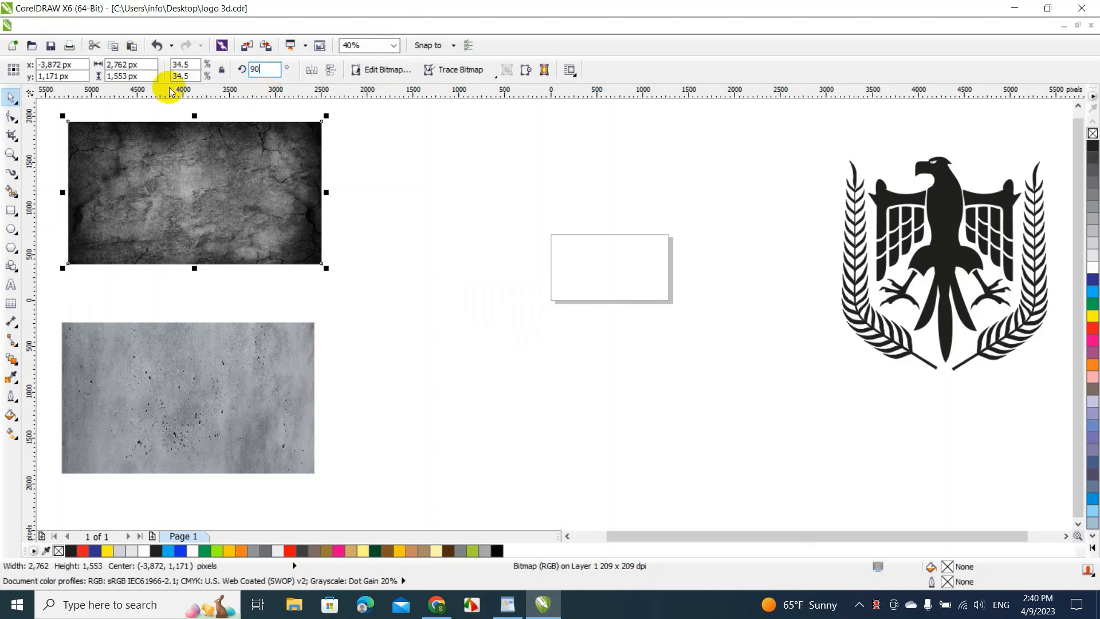
key(Return)
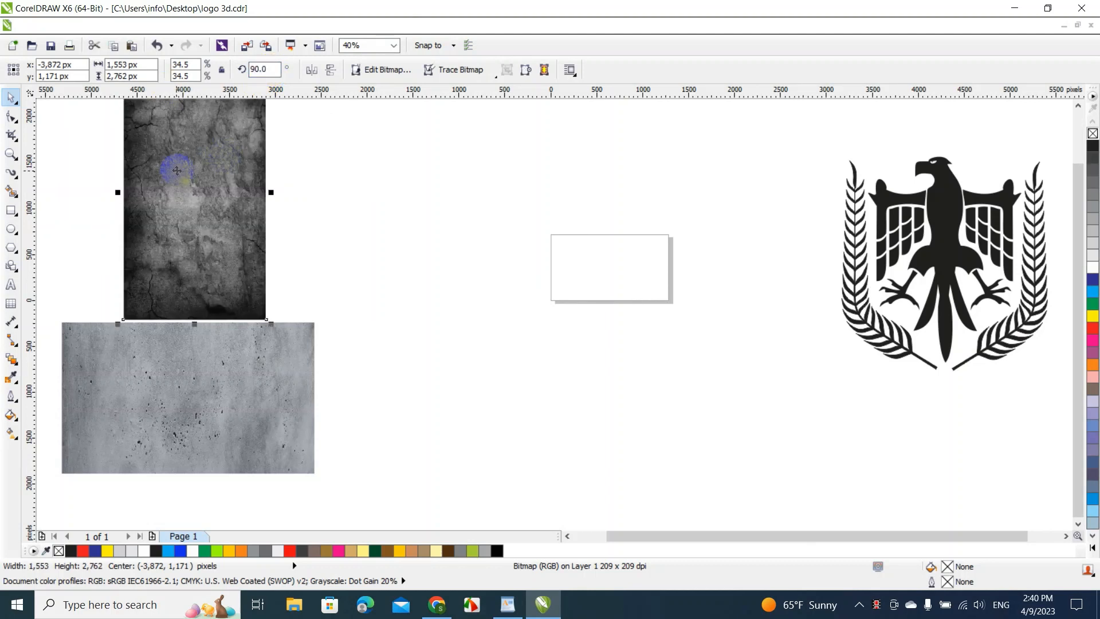
drag(177, 170, 481, 300)
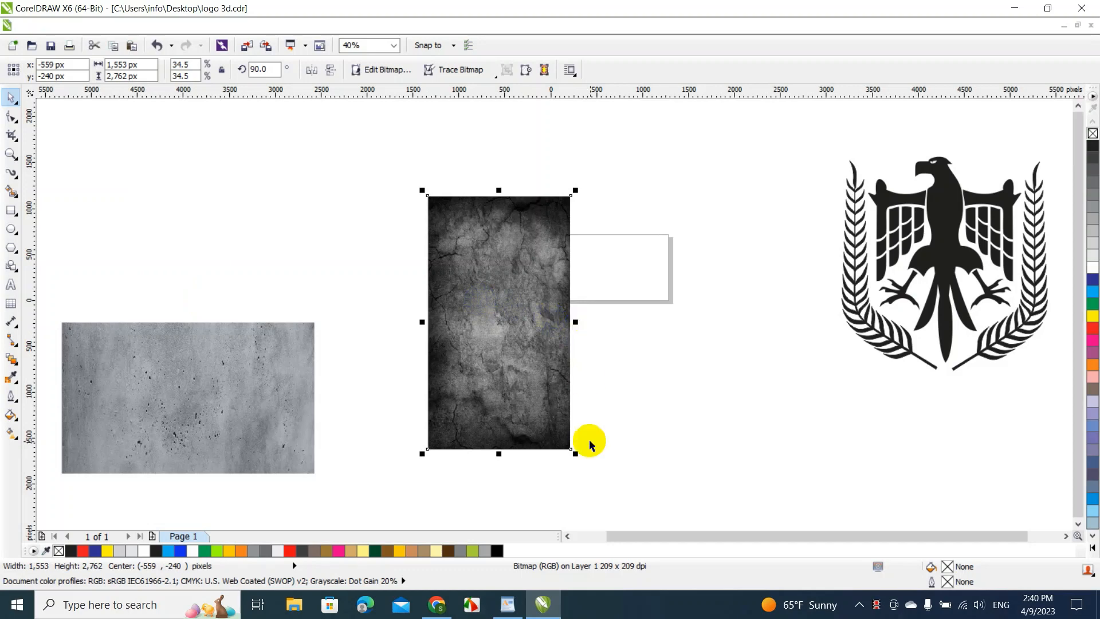
Enlarge the upright dark texture proportionally to about 2,620 by 4,658 px and reposition it between the concrete image and the emblem
drag(582, 452, 700, 532)
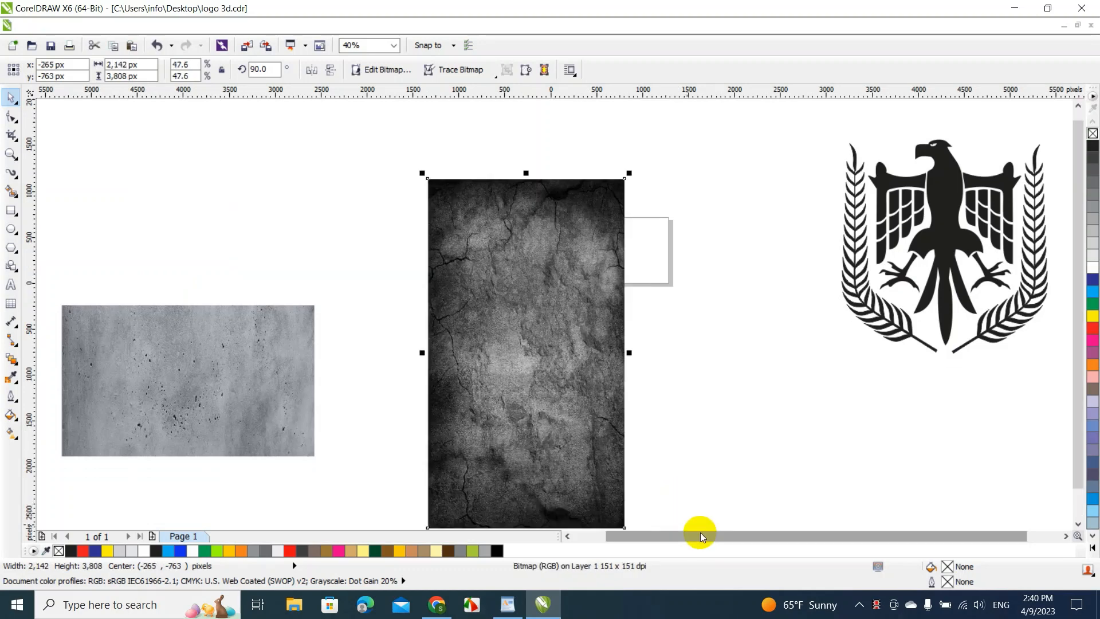
drag(521, 415, 478, 320)
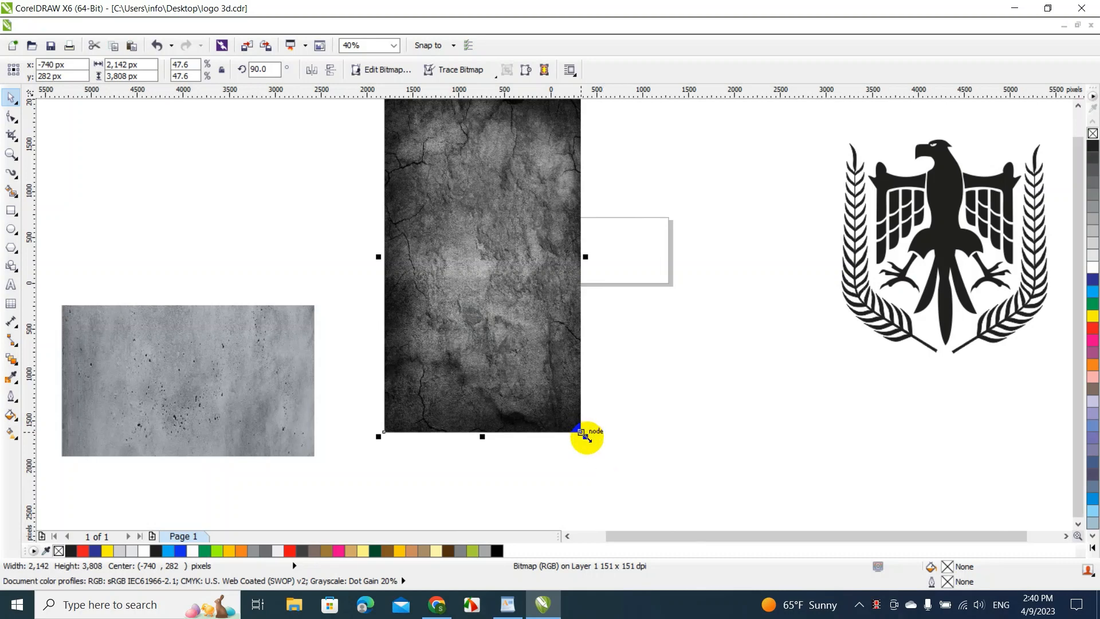
drag(585, 435, 659, 511)
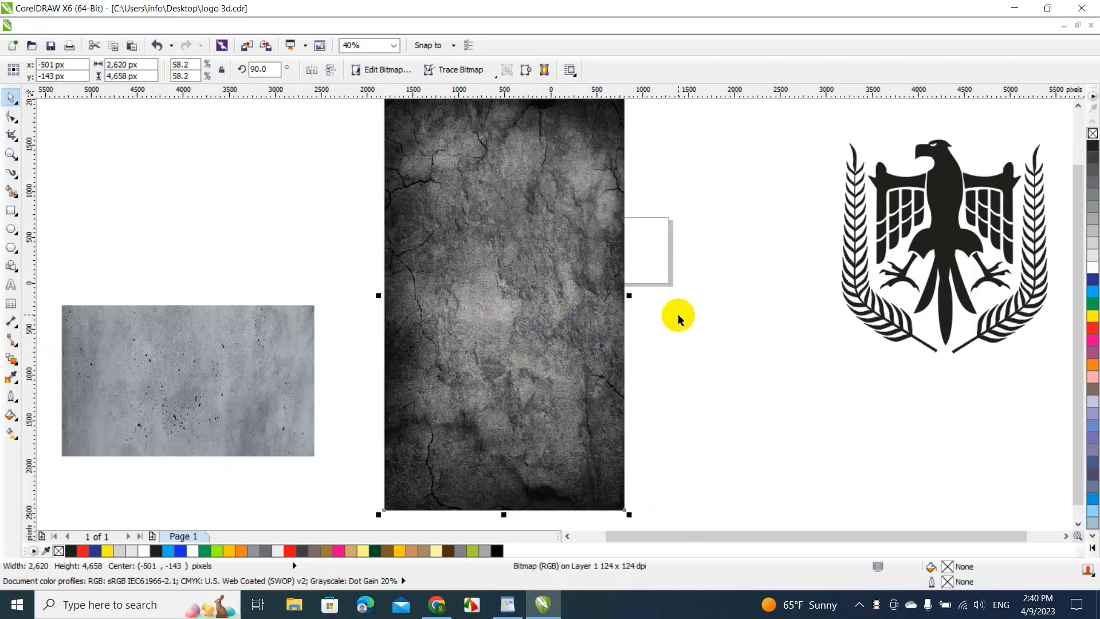
click(721, 345)
Group the eagle with its branches and move the emblem down, a little closer to the dark texture
drag(721, 344, 823, 171)
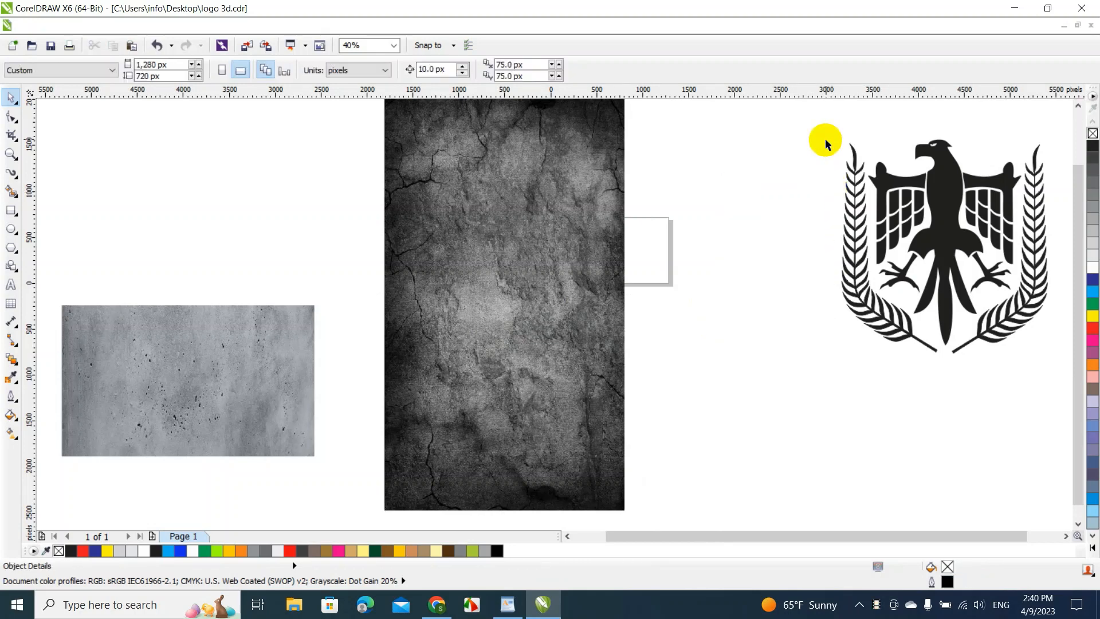
drag(814, 110, 995, 411)
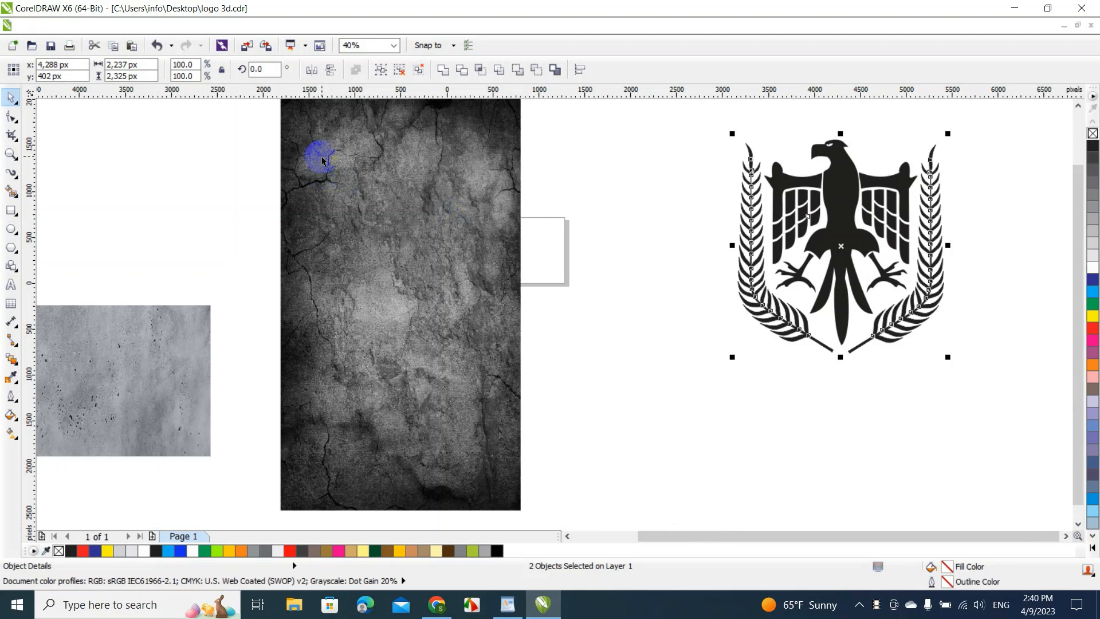
click(242, 44)
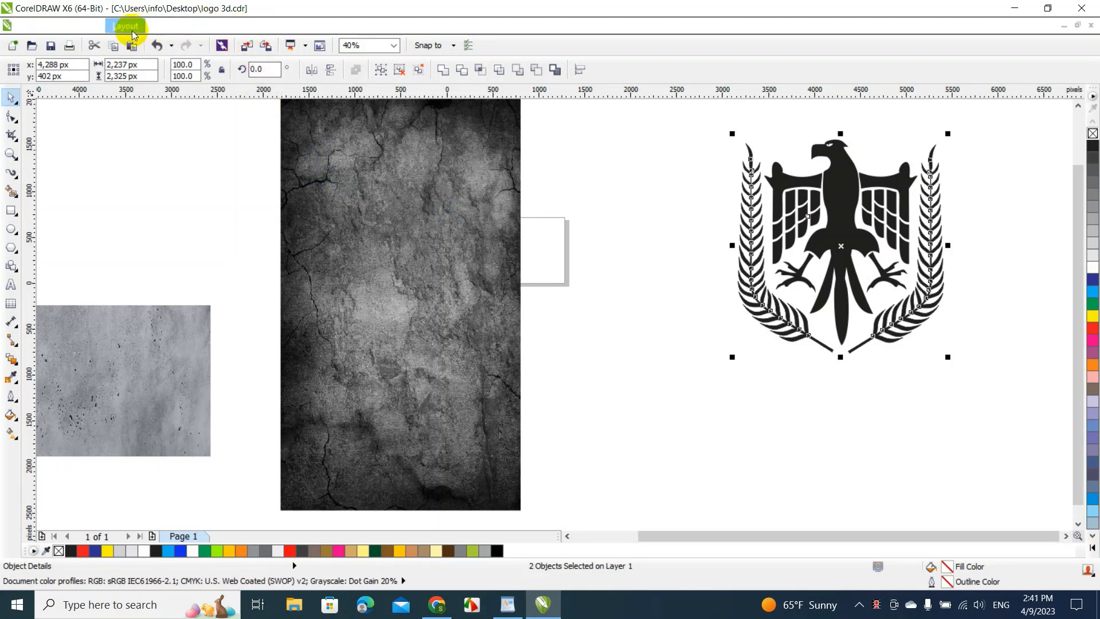
click(166, 26)
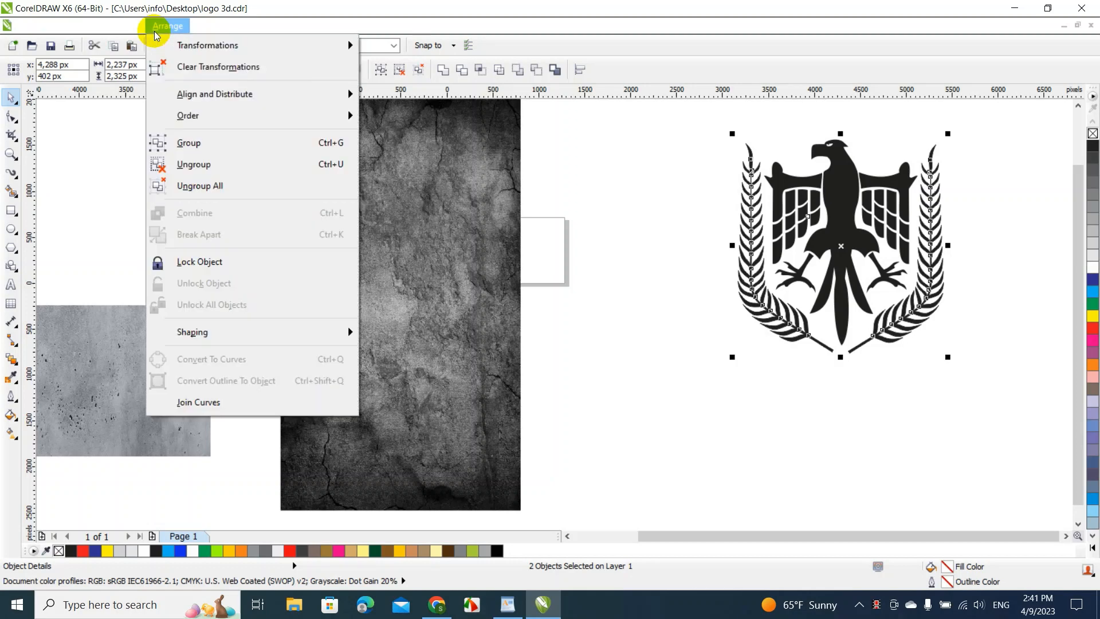
click(188, 142)
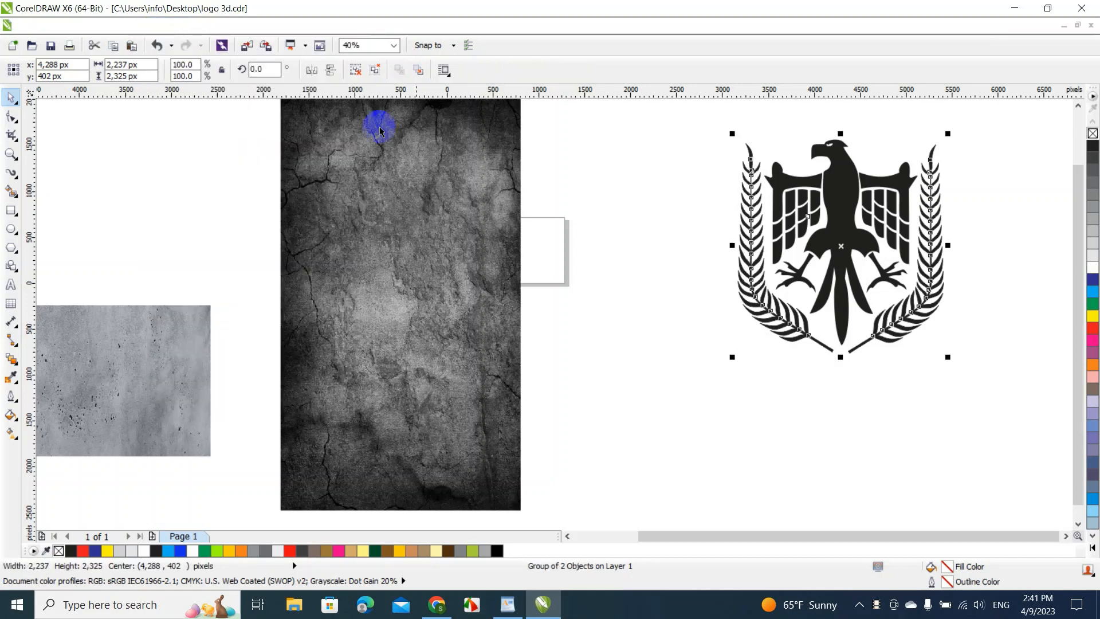
click(648, 232)
drag(829, 195, 803, 254)
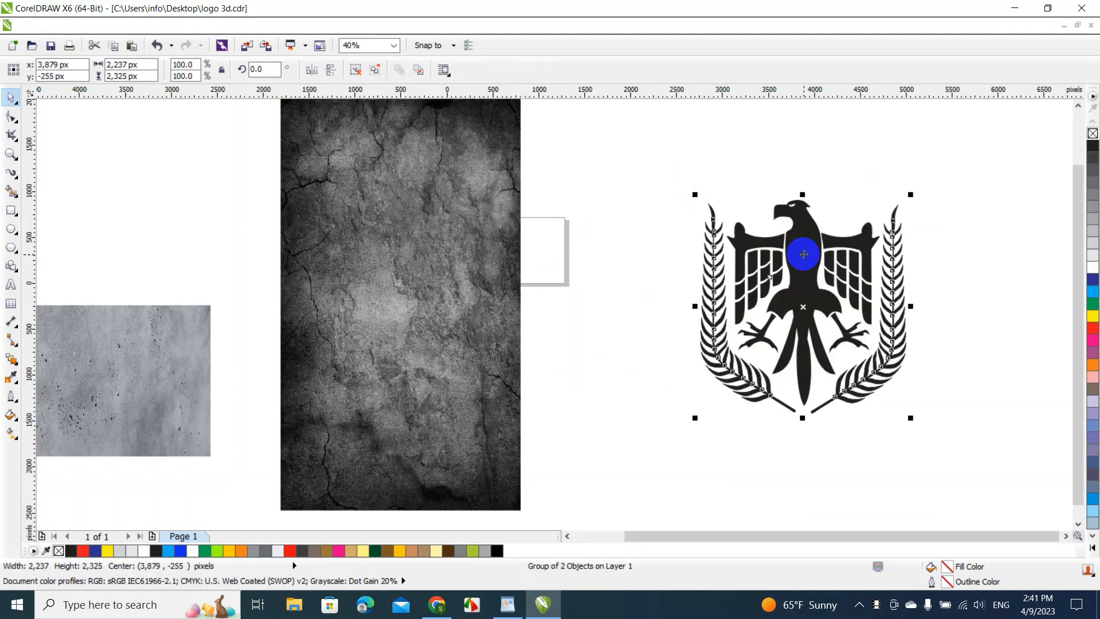
Draw a rectangle about 2,417 by 4,272 px inside the dark texture, leaving a narrow border all around
click(328, 267)
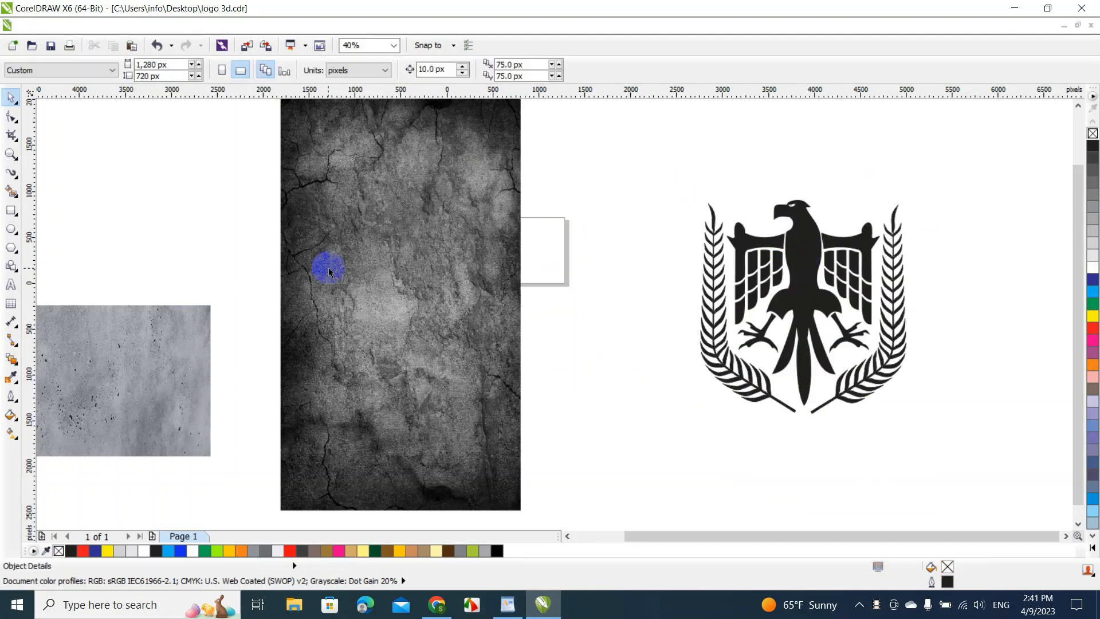
click(12, 211)
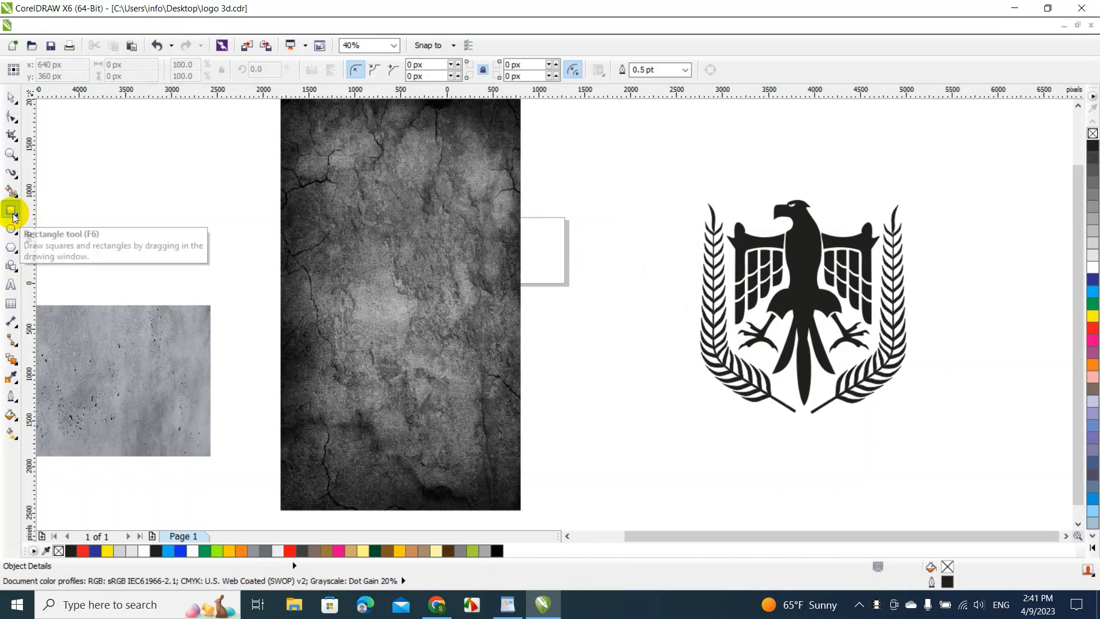
click(291, 111)
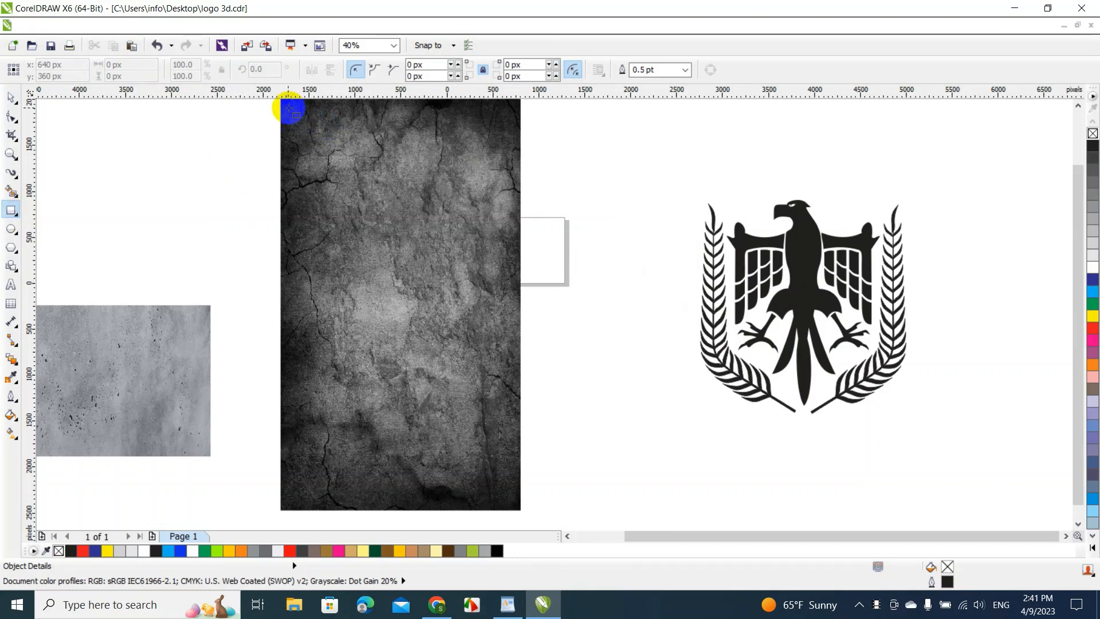
drag(290, 109, 510, 499)
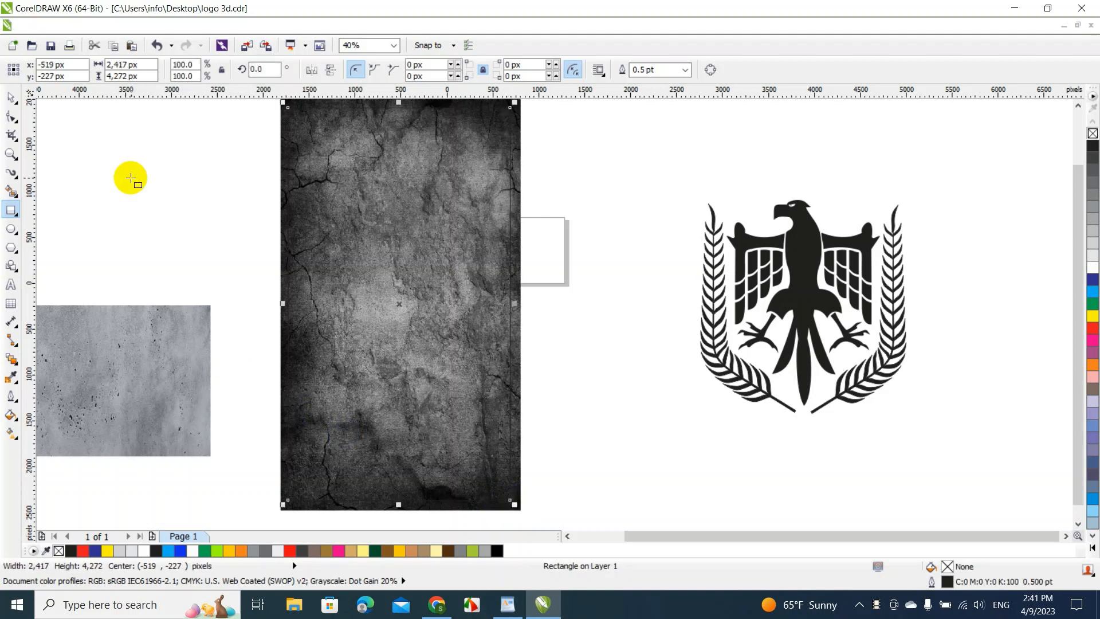
Trim the dark texture image with the inner rectangle to cut out a hollow frame
click(11, 97)
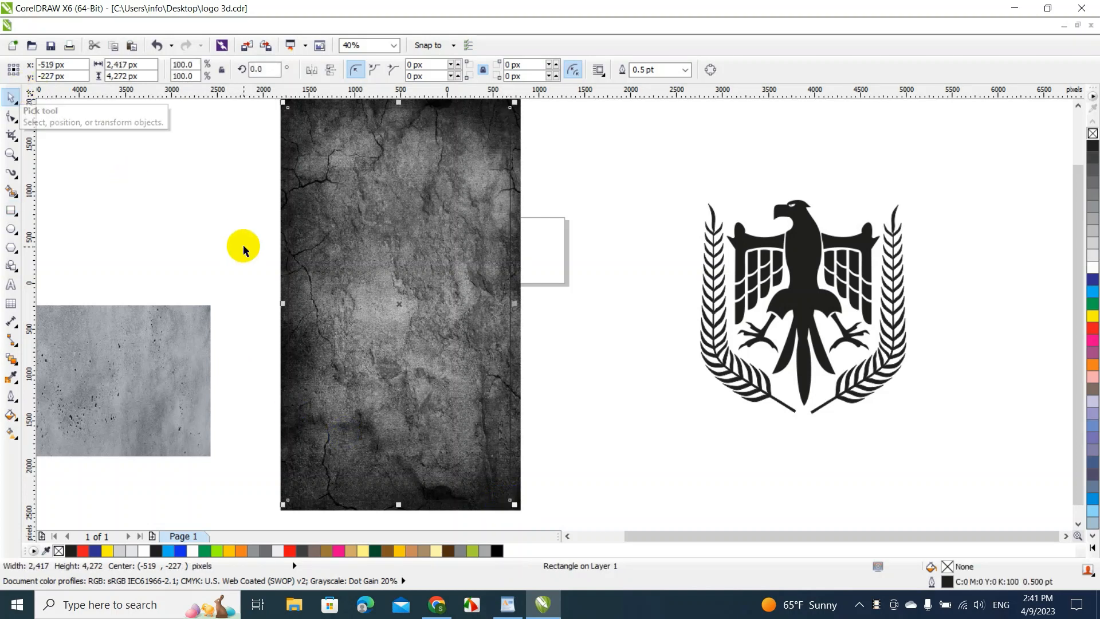
shift+click(520, 437)
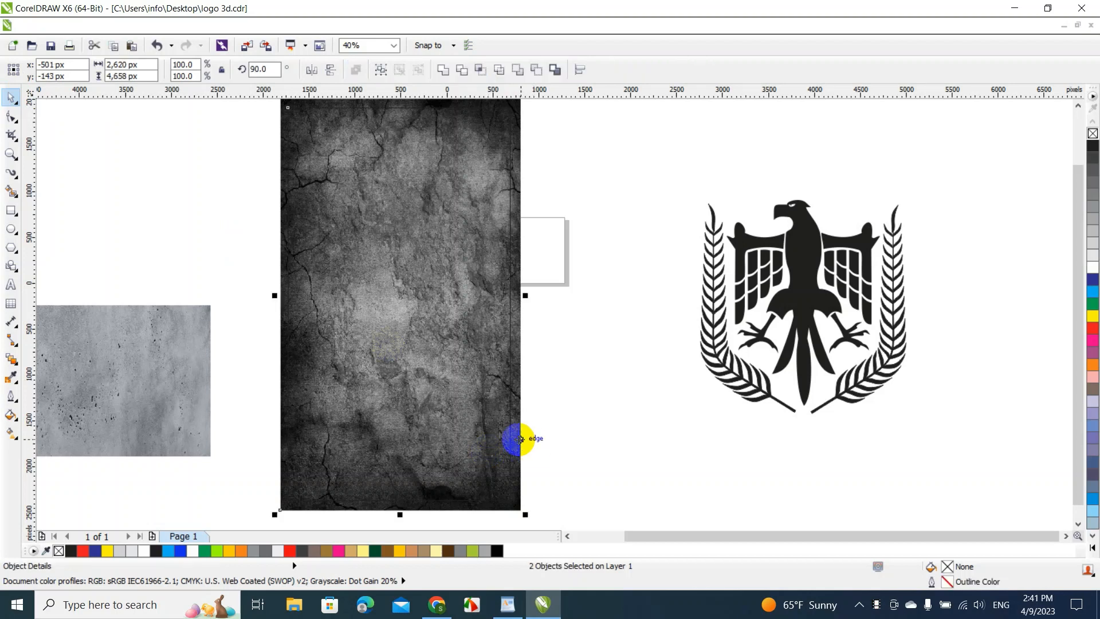
click(463, 70)
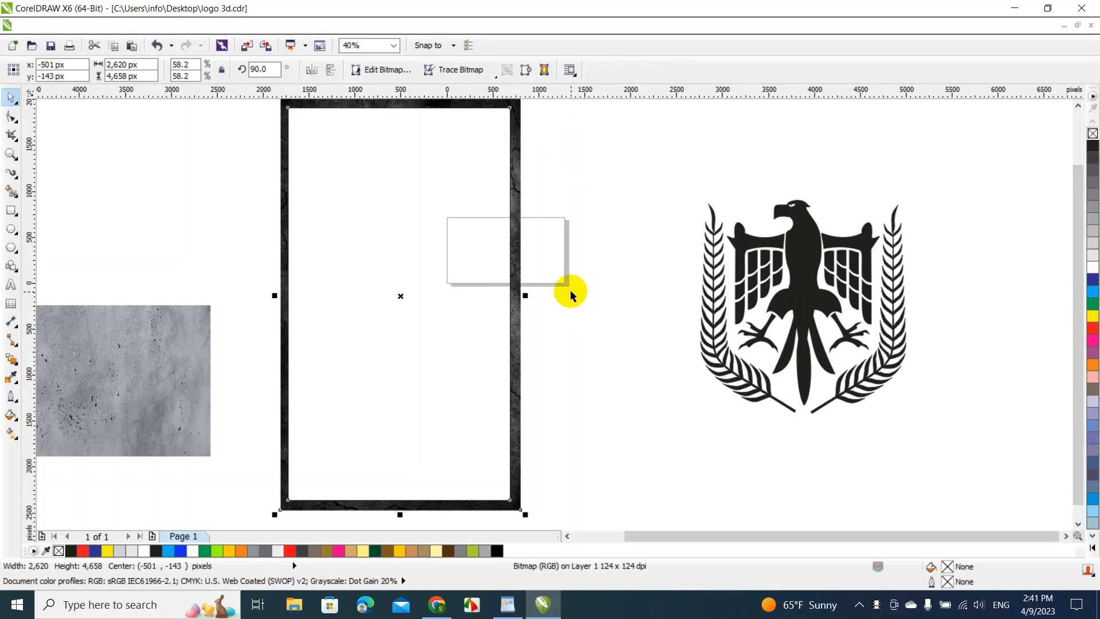
Try to move the eagle emblem group into the opening of the dark stone frame
click(406, 272)
click(410, 275)
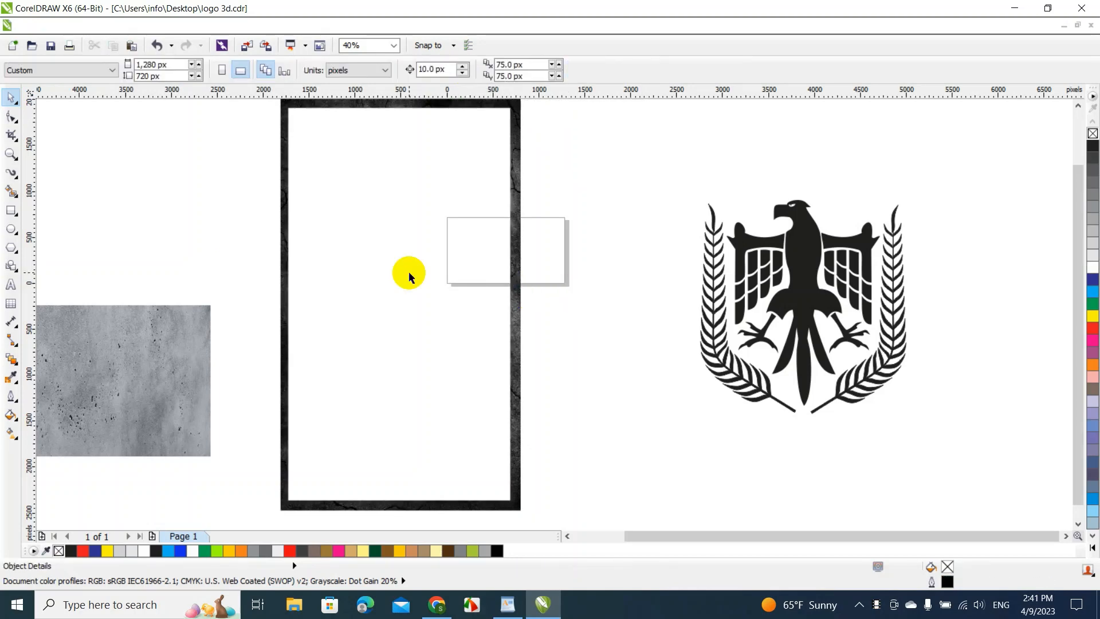
click(792, 242)
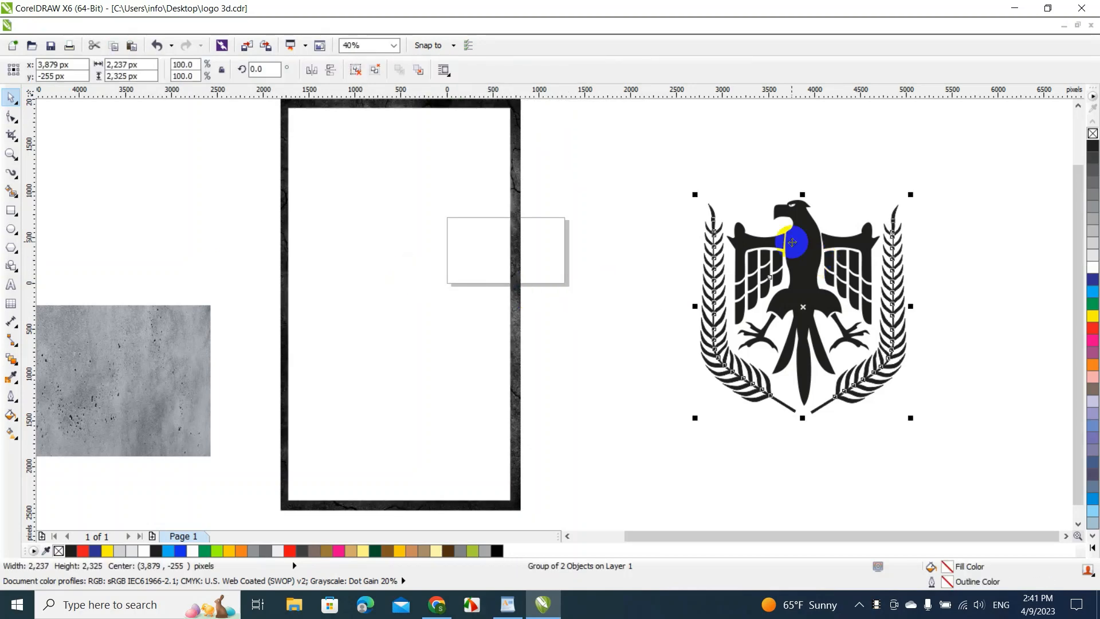
drag(792, 242, 388, 250)
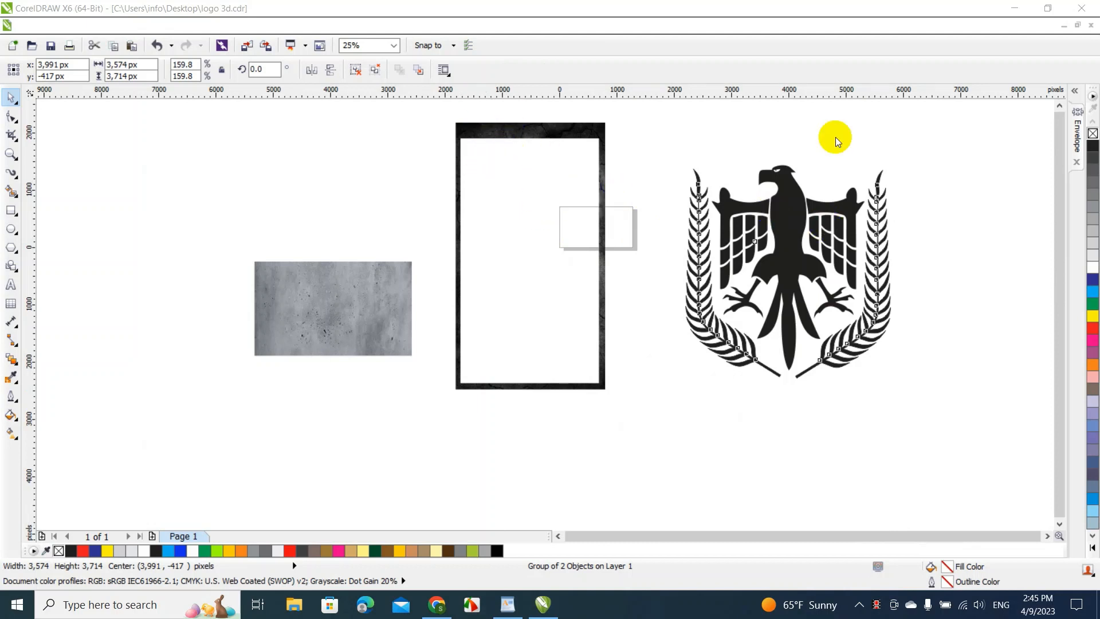
Select the eagle emblem group and apply the first rectangular preset envelope to it
click(799, 213)
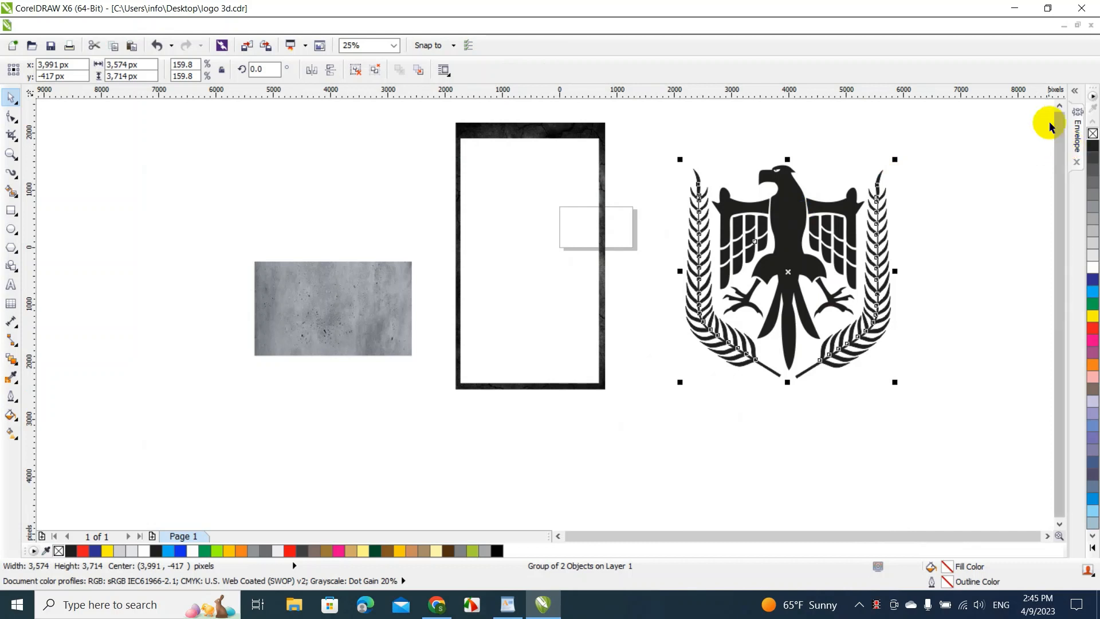
click(1077, 162)
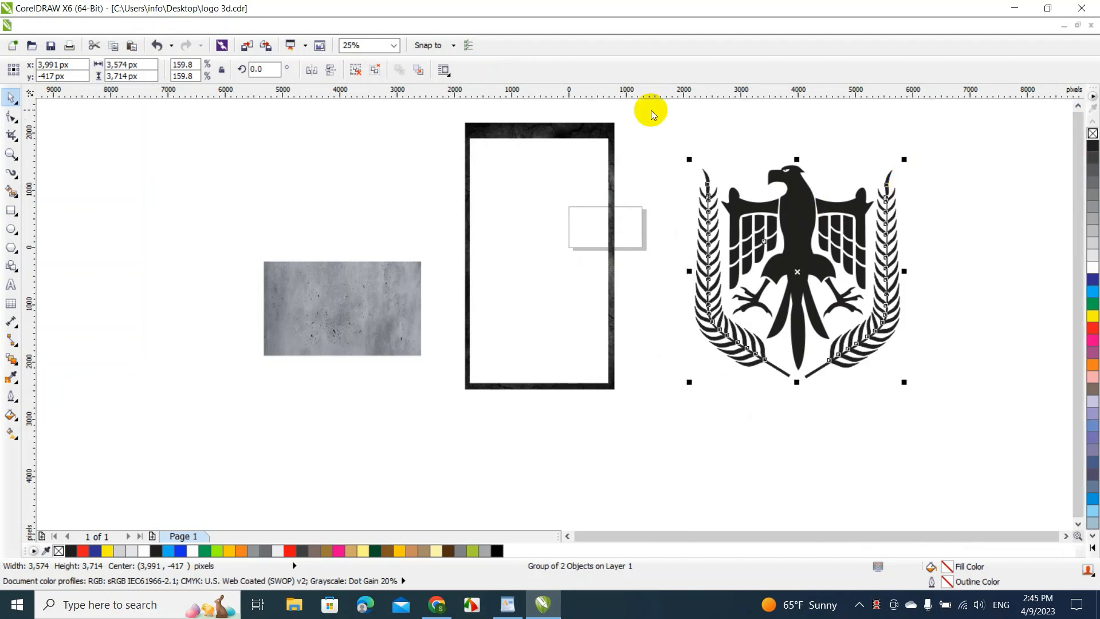
click(388, 28)
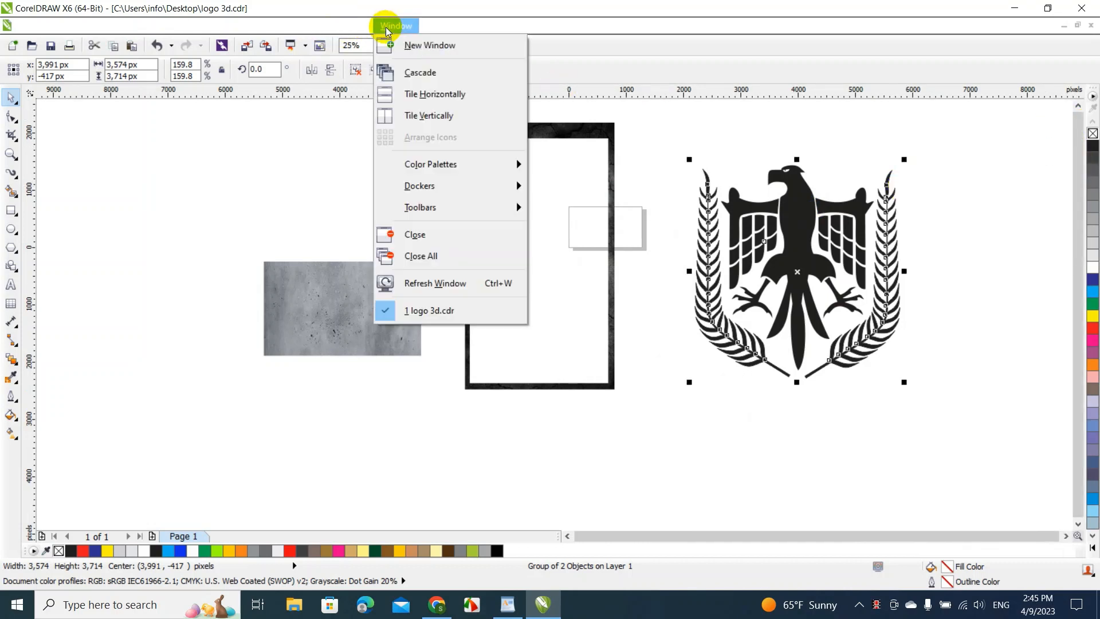
mouse_move(410, 186)
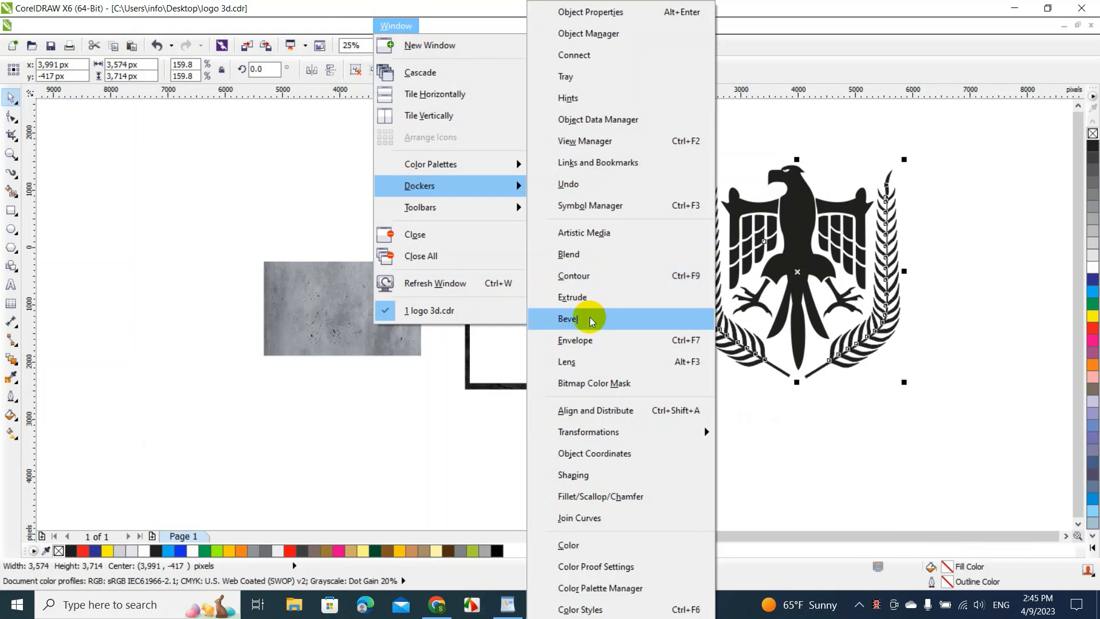
click(602, 340)
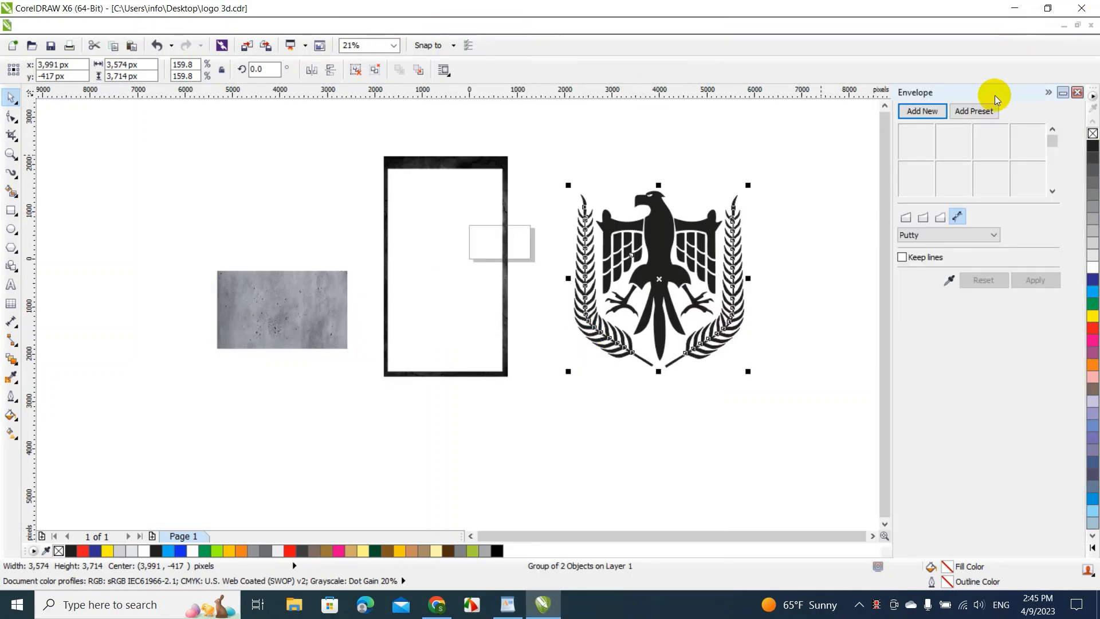
click(974, 109)
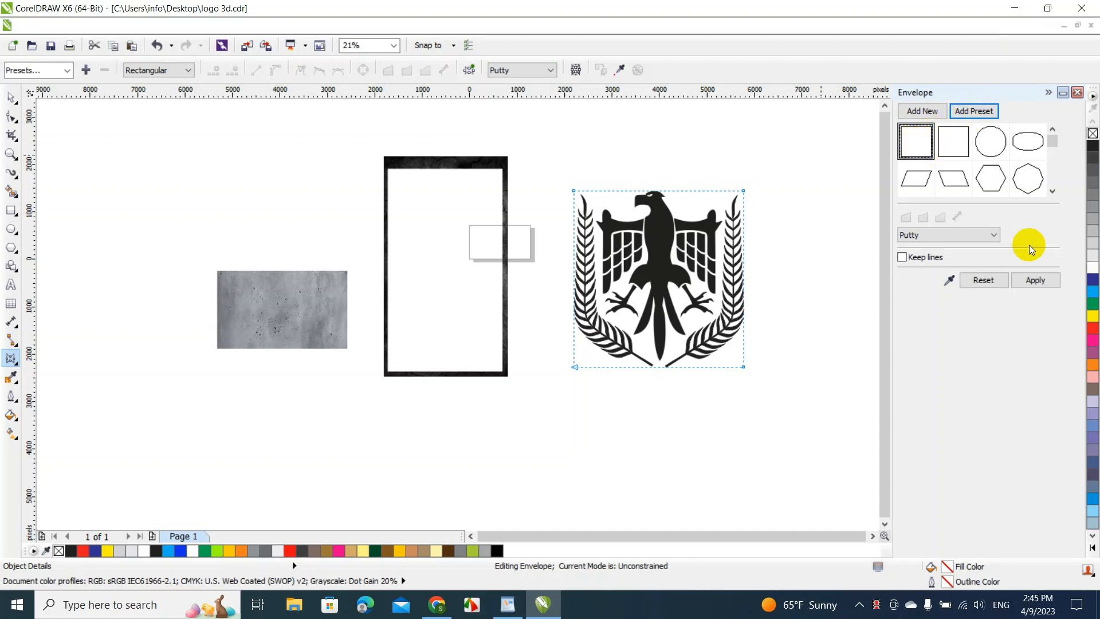
click(1033, 281)
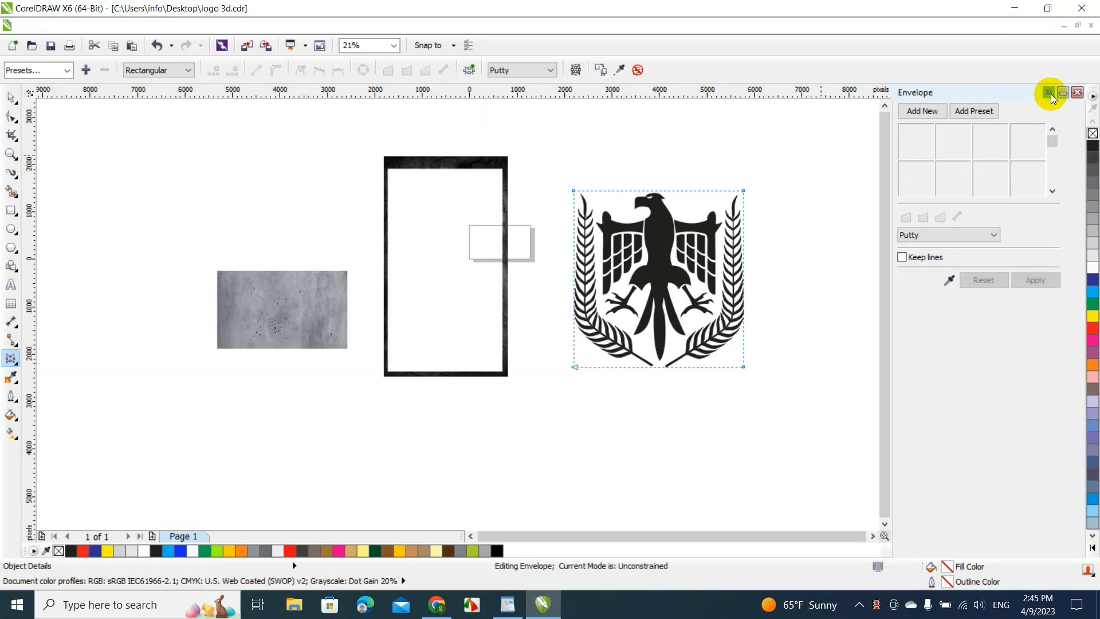
click(1048, 92)
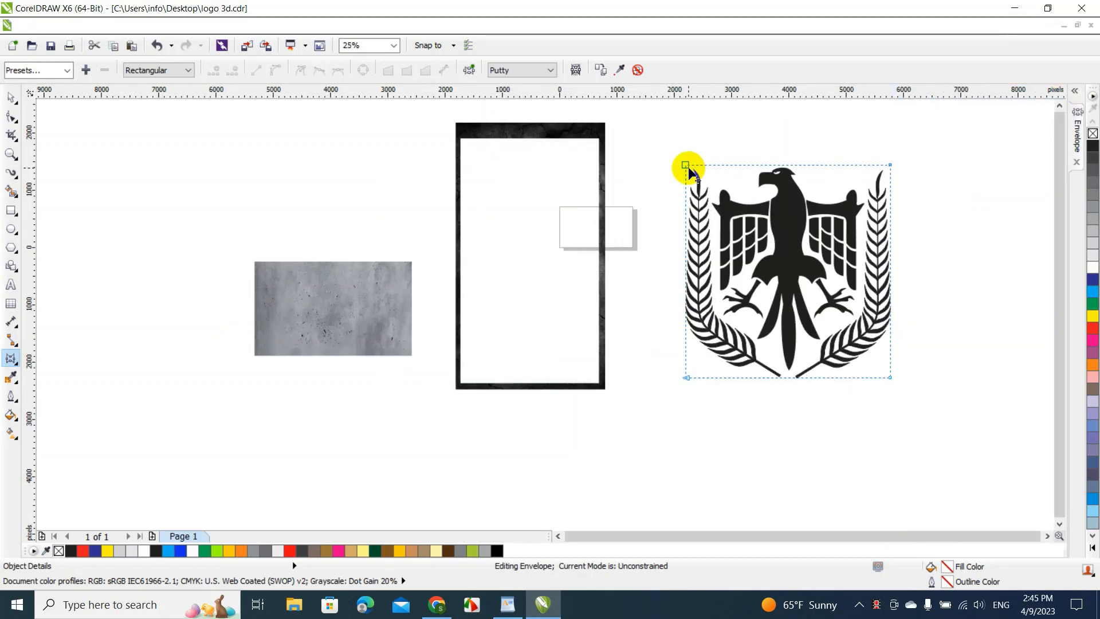
Reshape the emblem's envelope by raising its upper-left corner and pulling both left corners inward for a slanted perspective
mouse_move(686, 165)
mouse_down()
mouse_move(685, 116)
mouse_move(683, 153)
mouse_up()
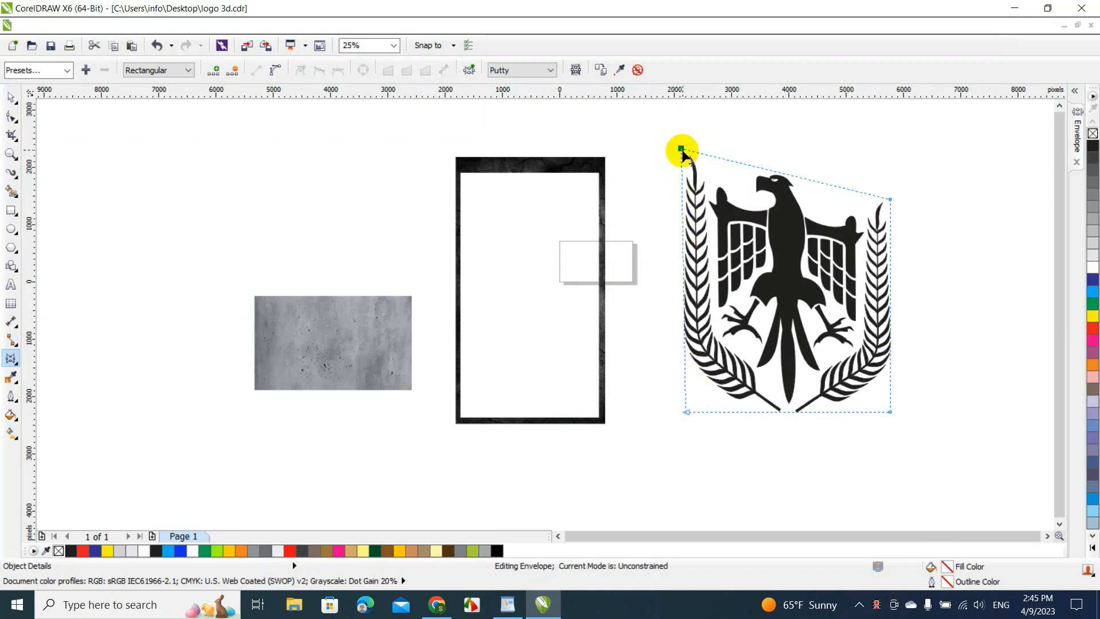
drag(683, 150, 714, 148)
drag(686, 412, 715, 408)
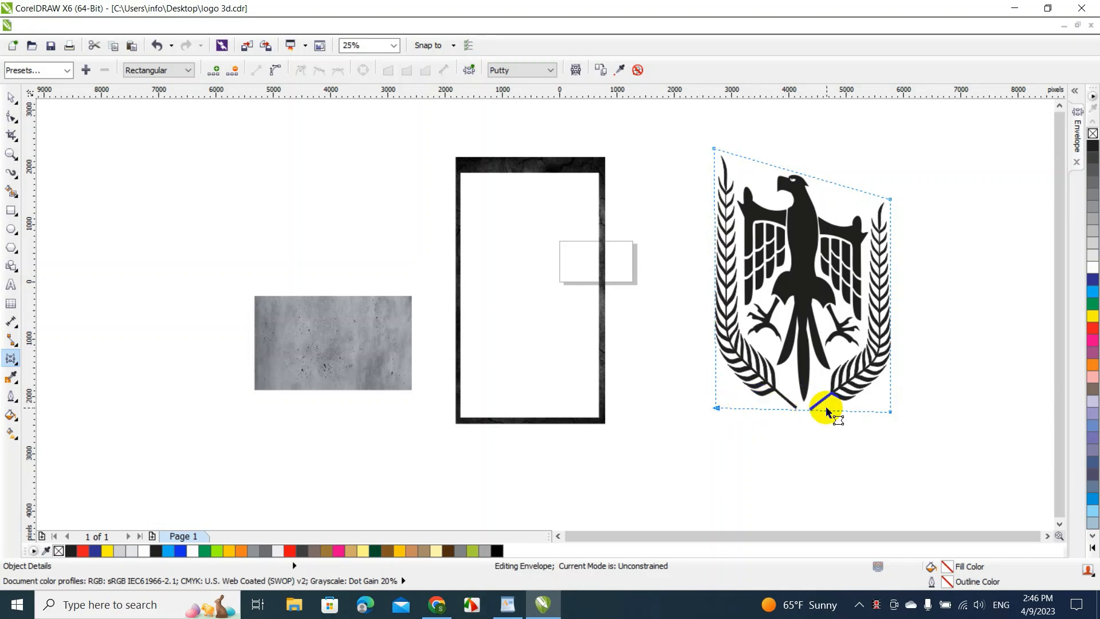
Pull the envelope's two right corners inward to narrow the slanted emblem to about 2,696 by 4,446 px
key(Delete)
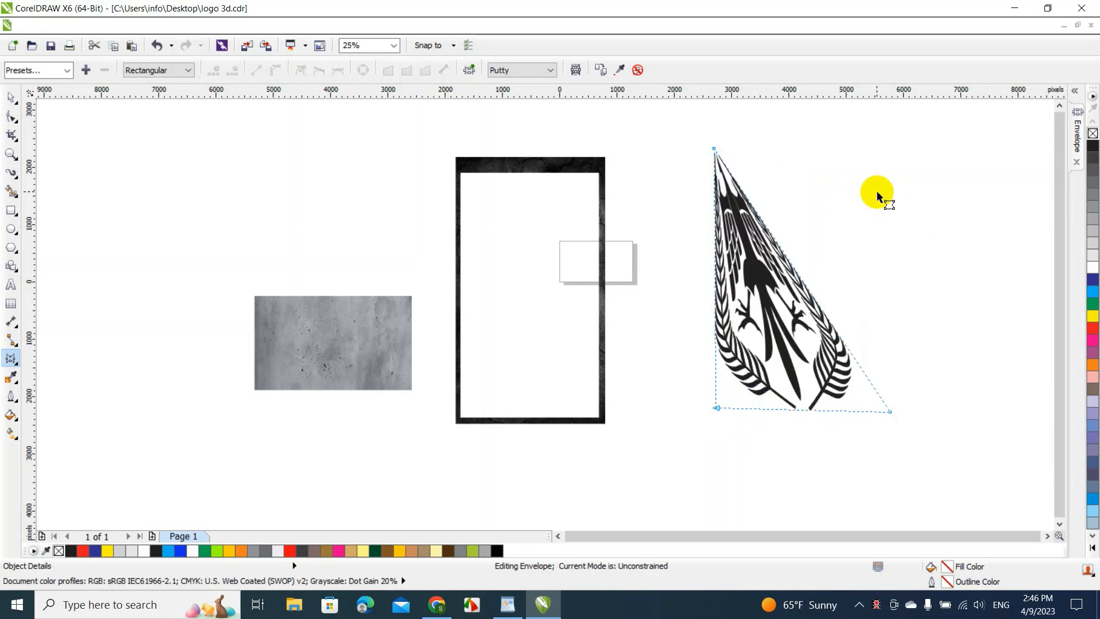
key(ctrl+z)
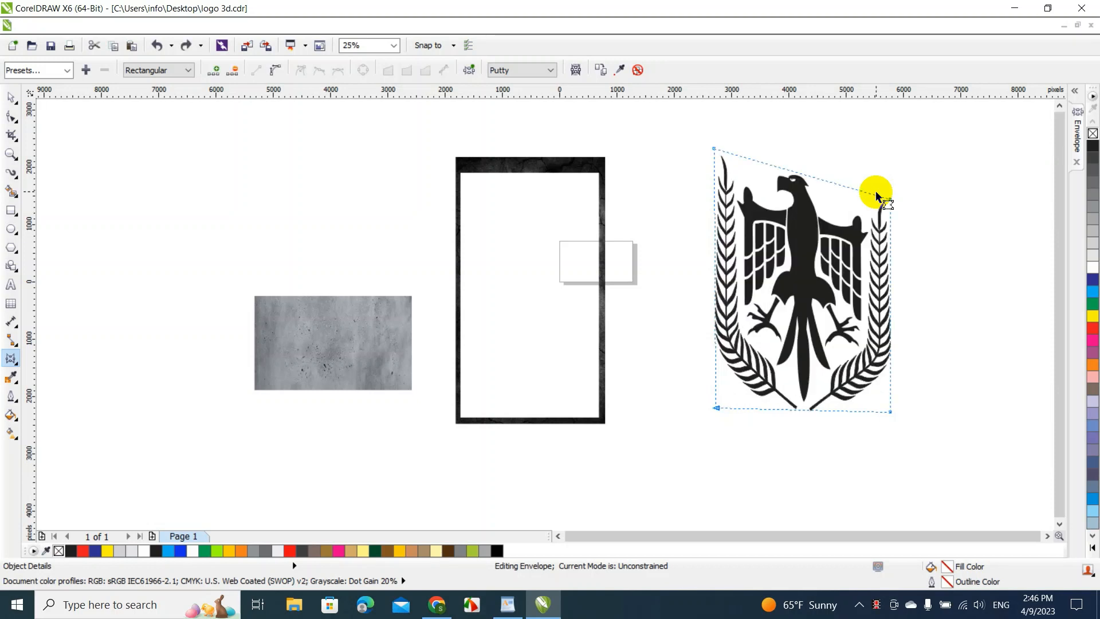
drag(888, 200, 863, 193)
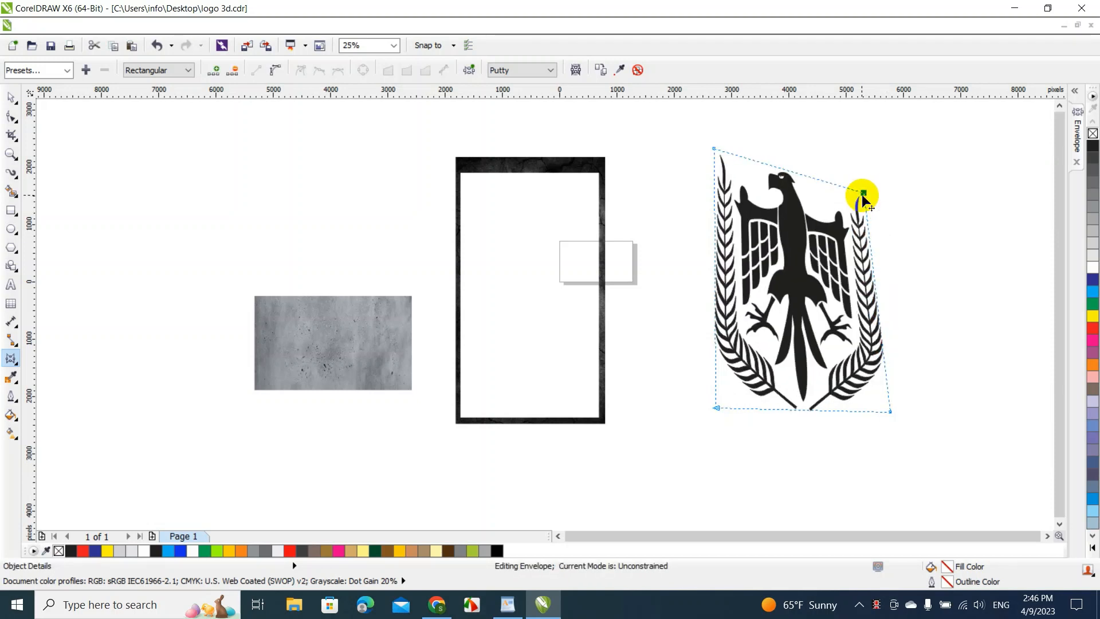
drag(890, 411, 871, 411)
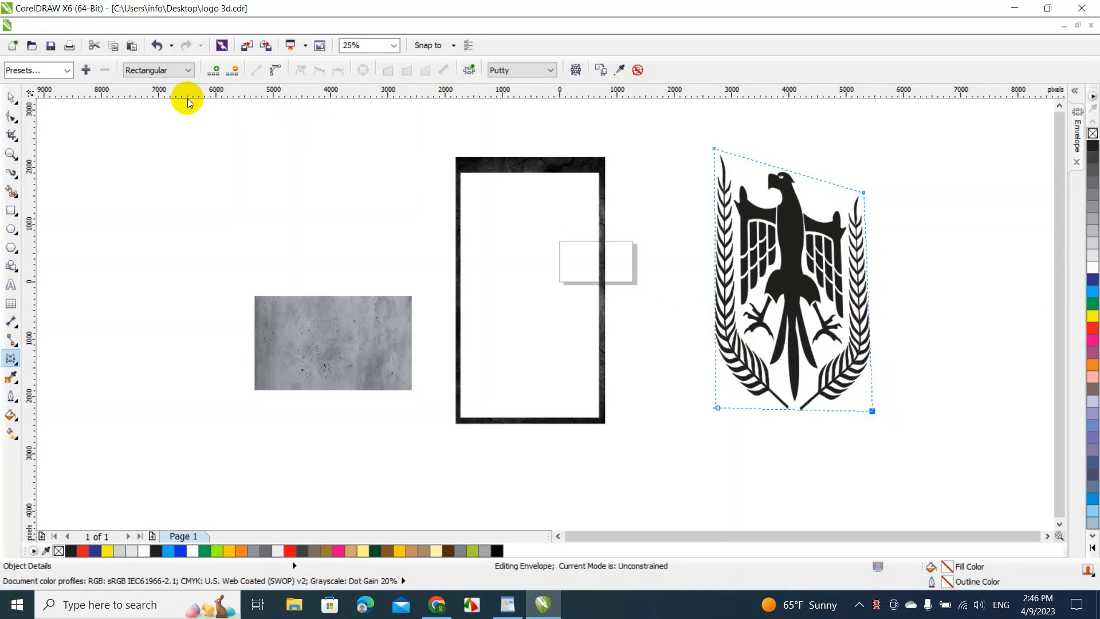
click(11, 97)
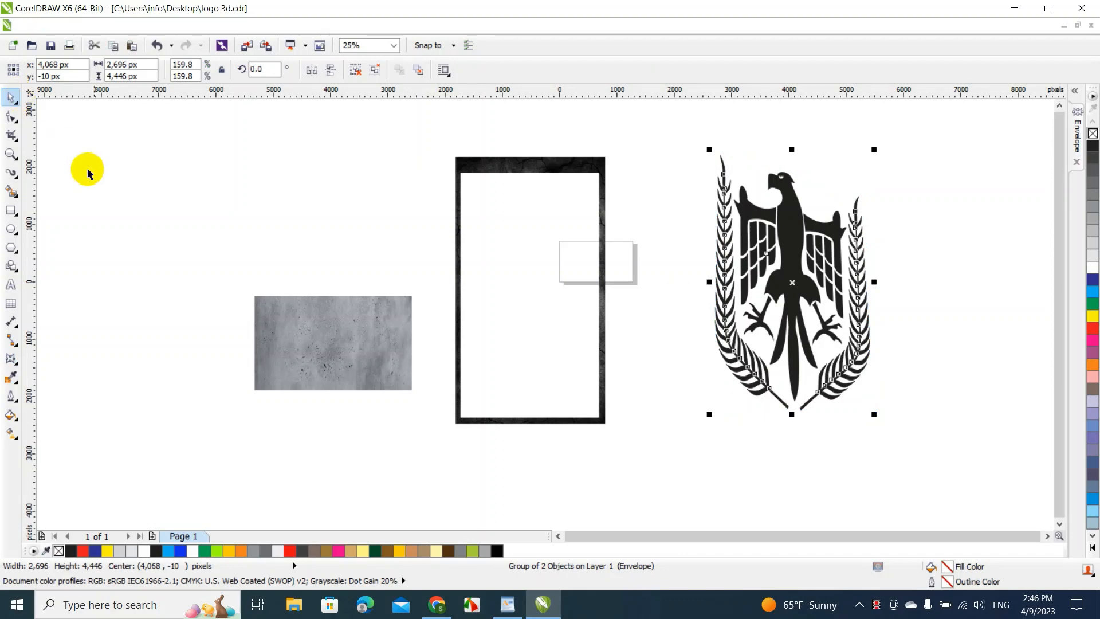
click(114, 199)
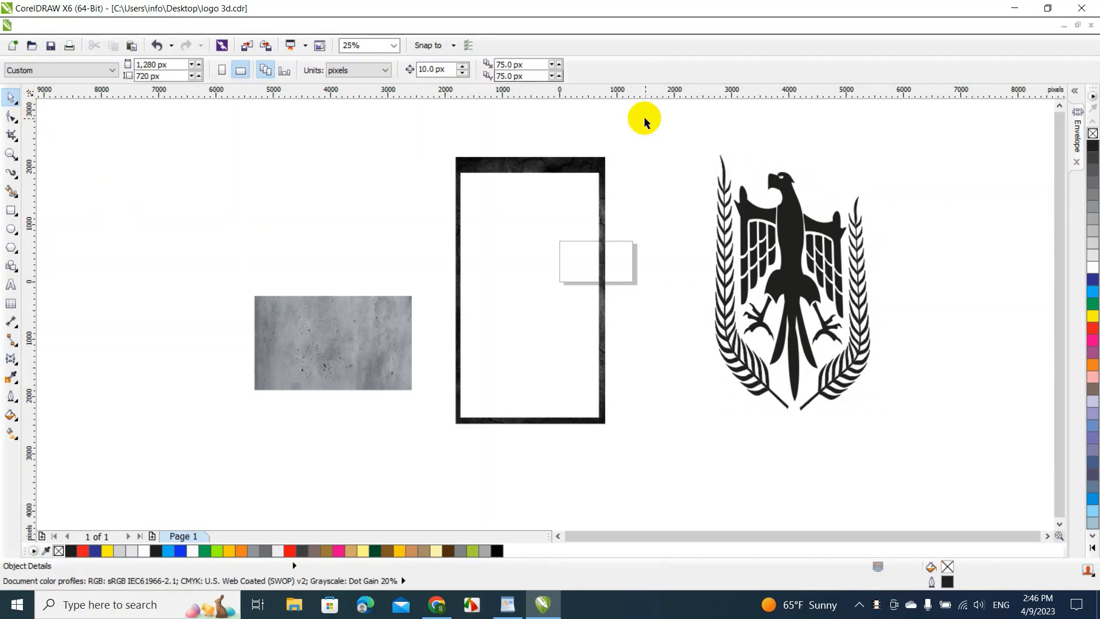
Move the slanted emblem inside the dark frame and scale it proportionally to about 2,008 by 3,312 px
click(790, 275)
drag(790, 270, 566, 288)
drag(654, 436, 601, 351)
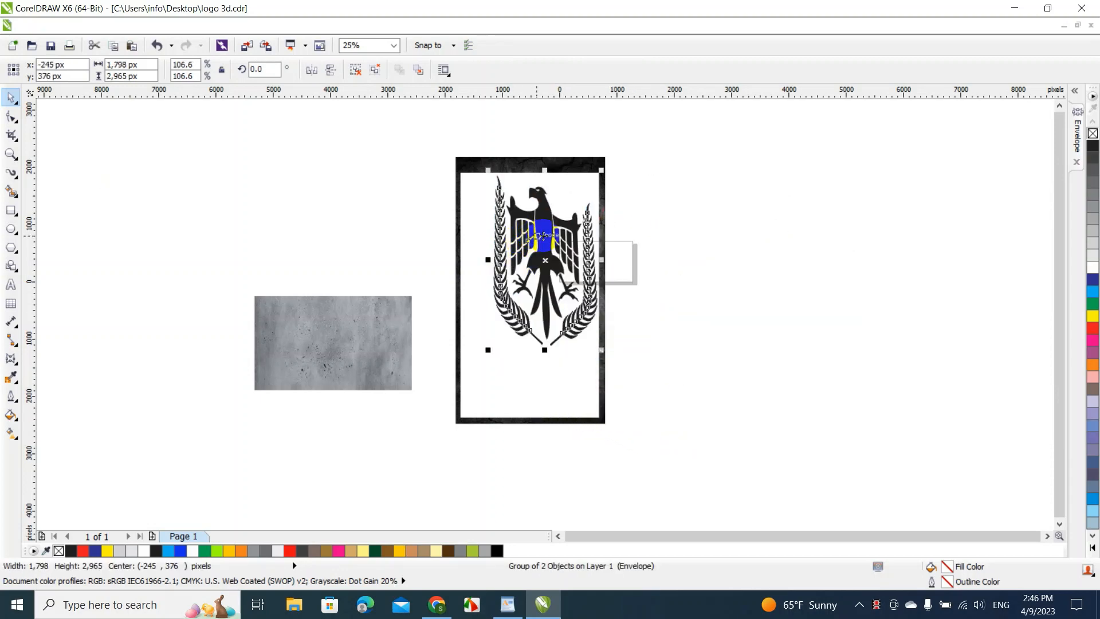
drag(533, 236, 521, 267)
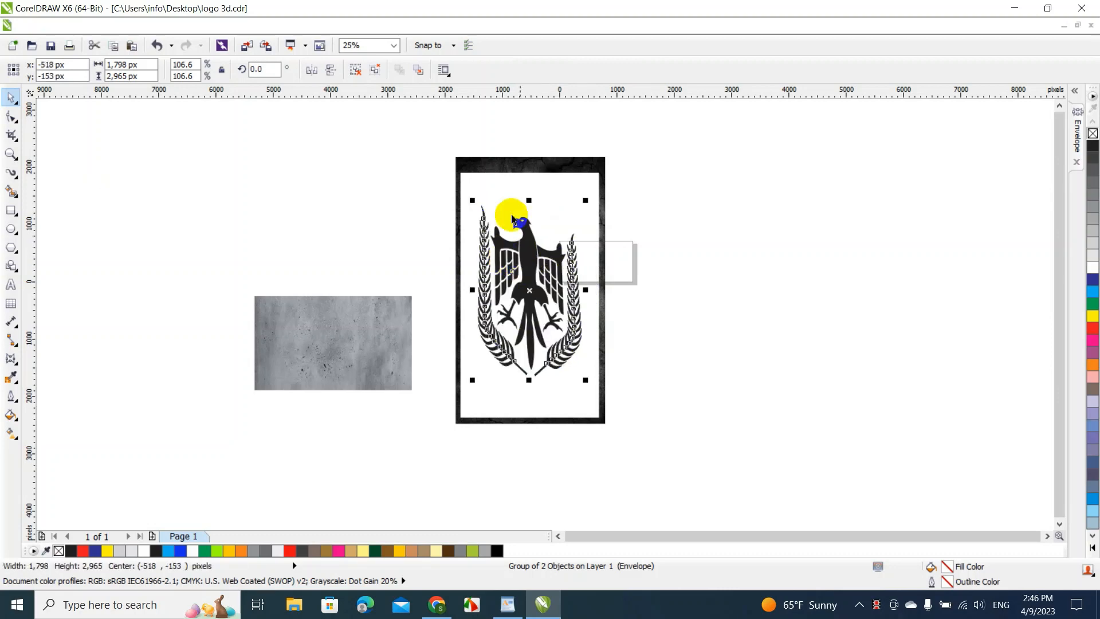
drag(586, 201, 598, 180)
drag(528, 269, 523, 271)
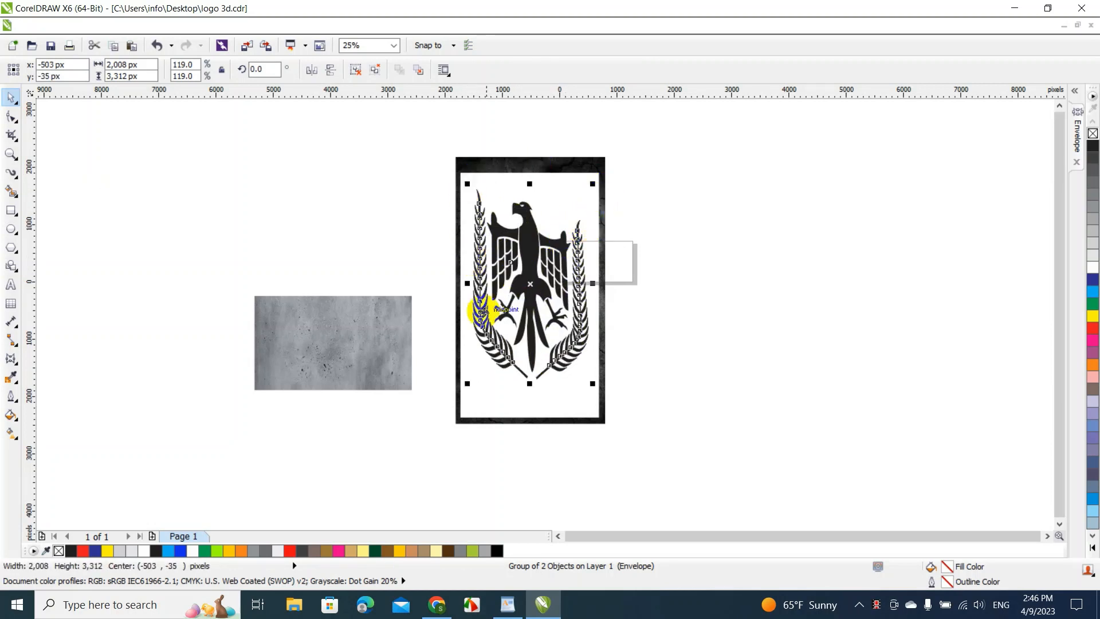
Center the emblem horizontally on the dark frame
click(422, 128)
drag(422, 126, 688, 508)
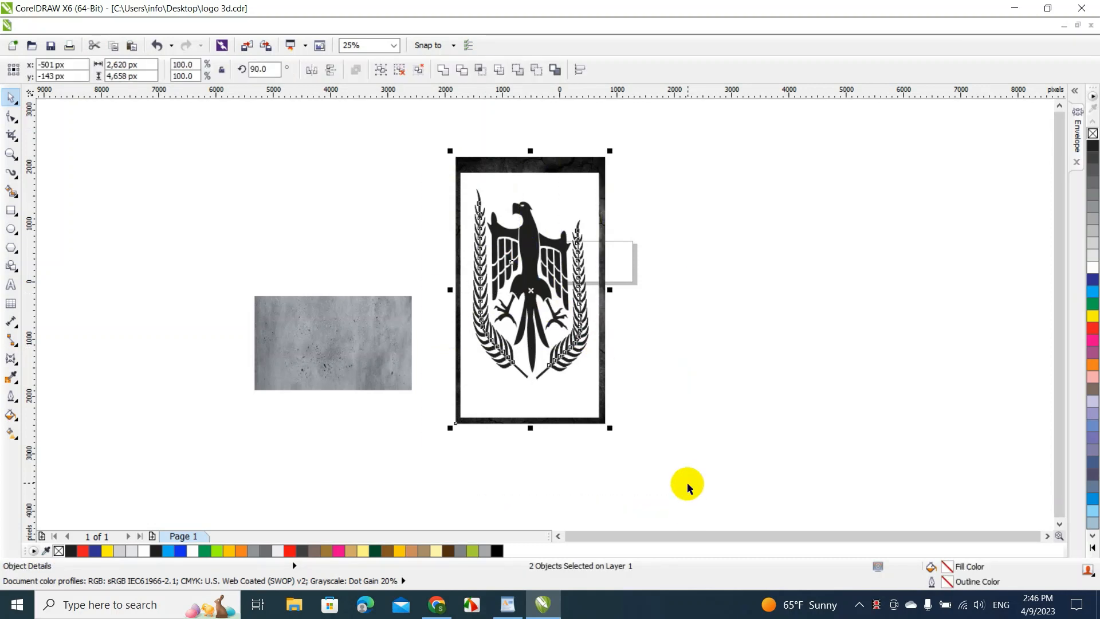
click(687, 482)
Weld the emblem with the dark frame image so the emblem is filled with the stone texture
click(534, 246)
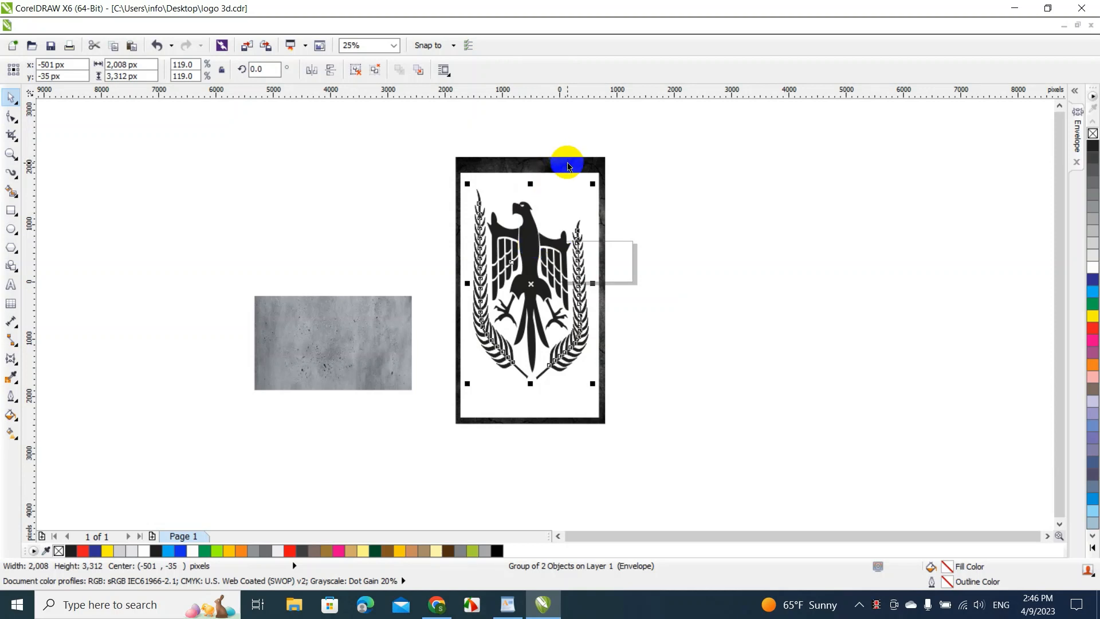
shift+click(568, 164)
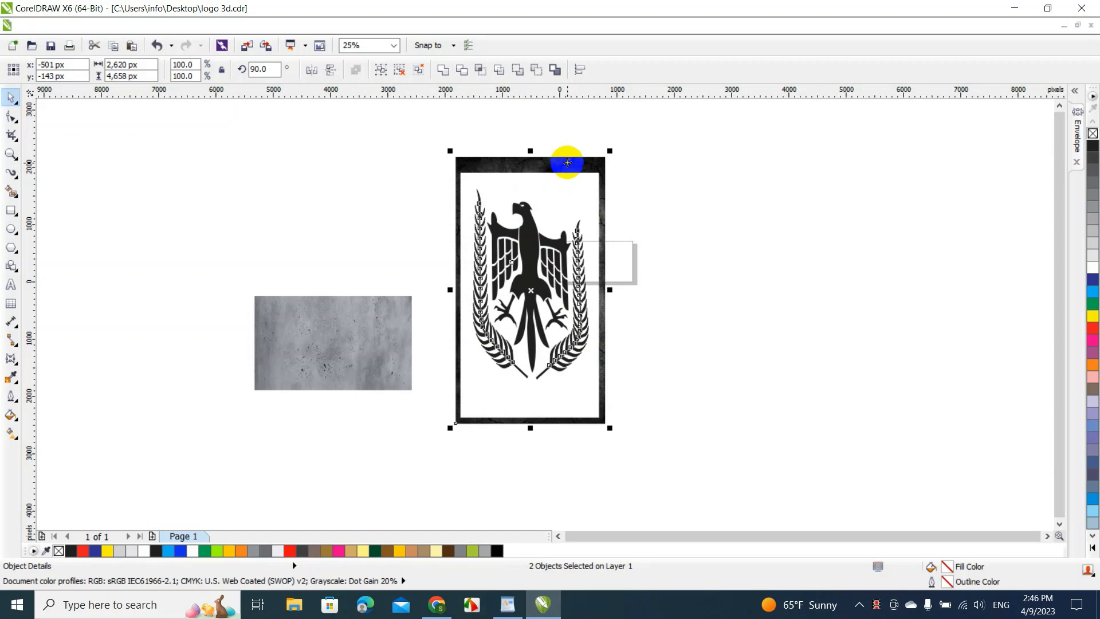
click(447, 79)
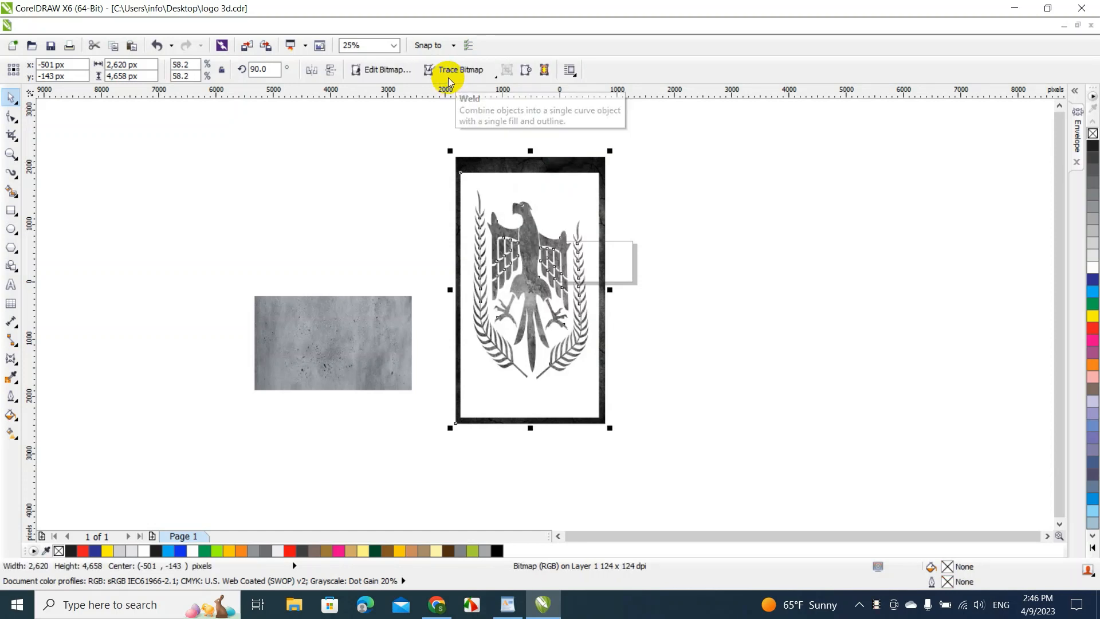
click(423, 133)
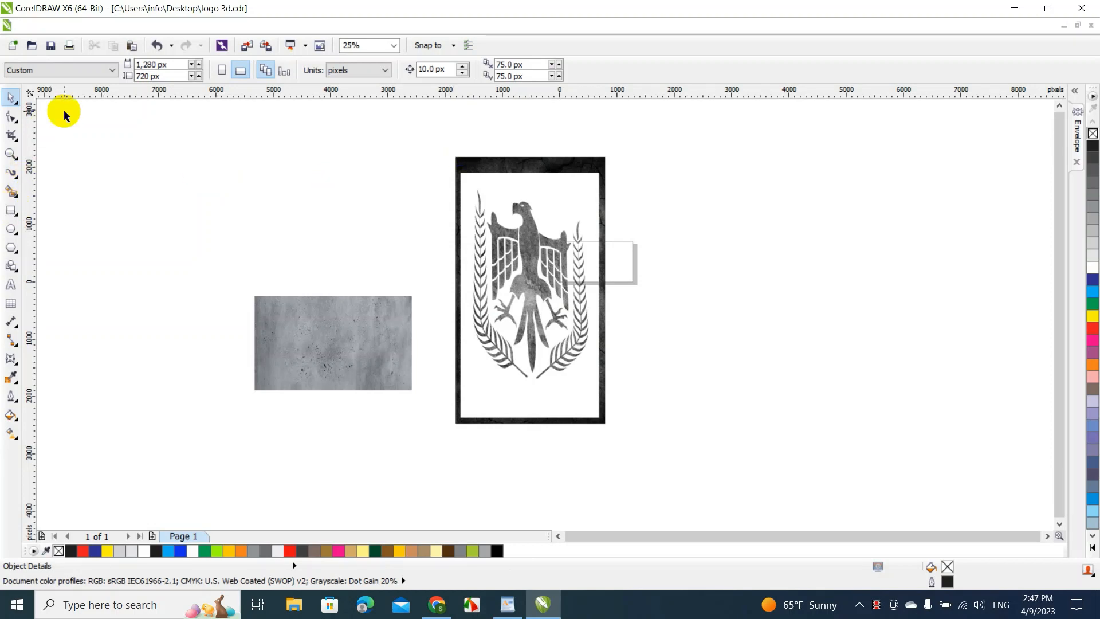
Draw a tall rectangle about 575 by 5,500 px over the frame's left border and trim that border away with it
click(11, 227)
mouse_move(10, 211)
click(60, 210)
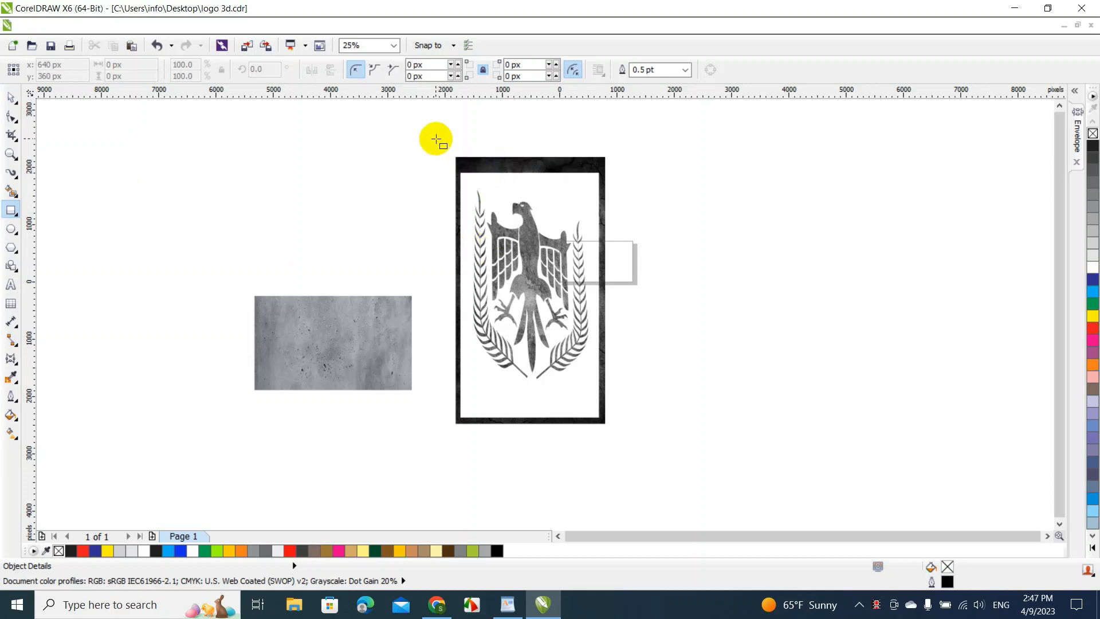
drag(436, 138, 469, 453)
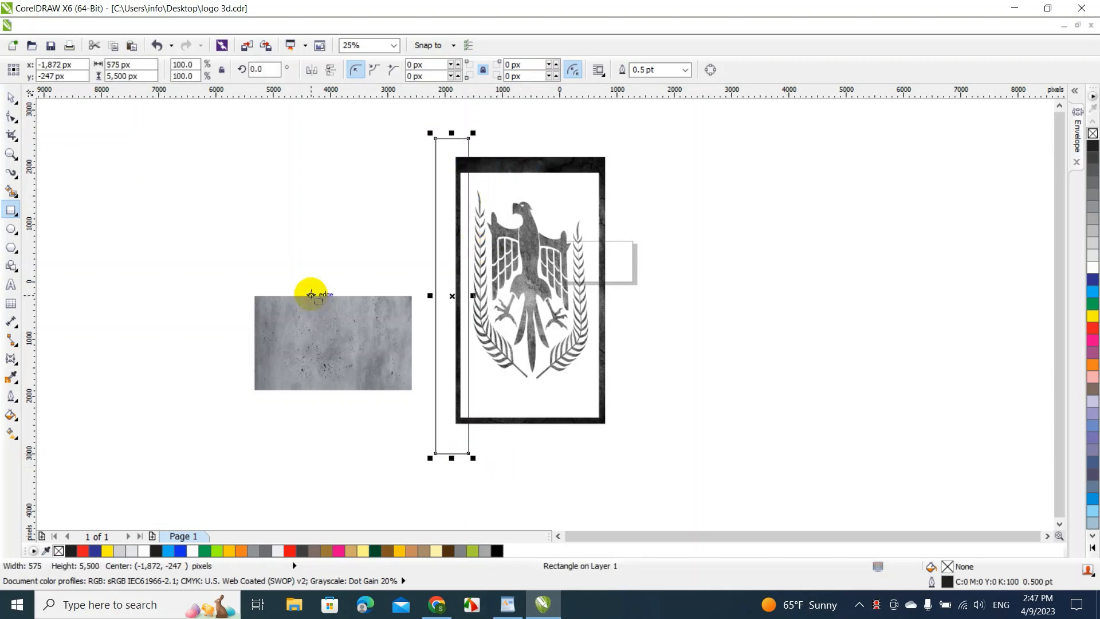
click(11, 98)
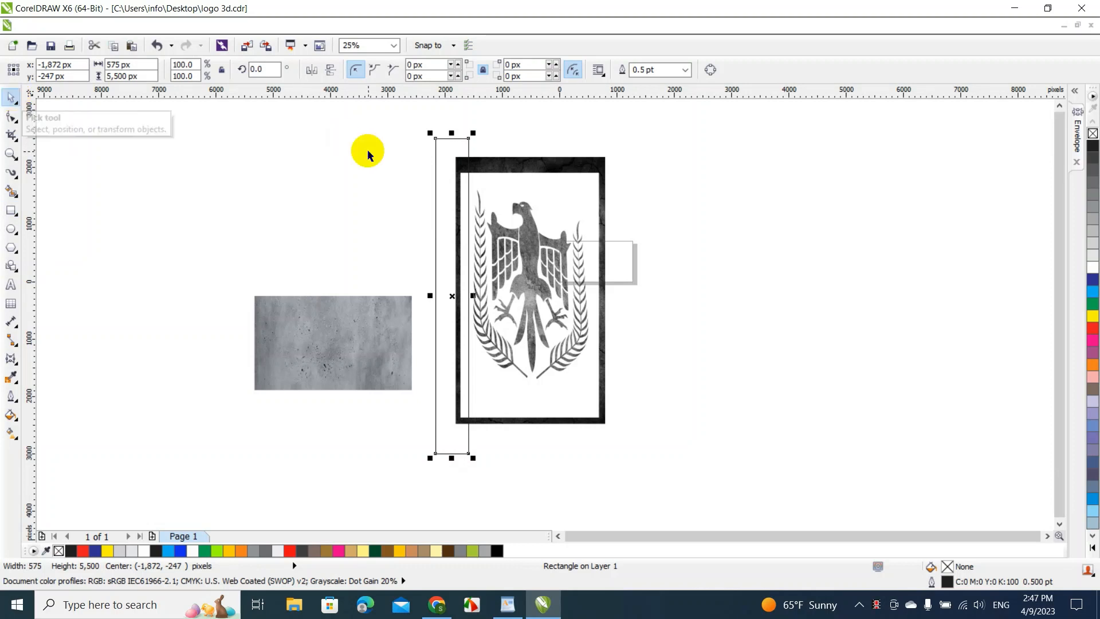
shift+click(536, 166)
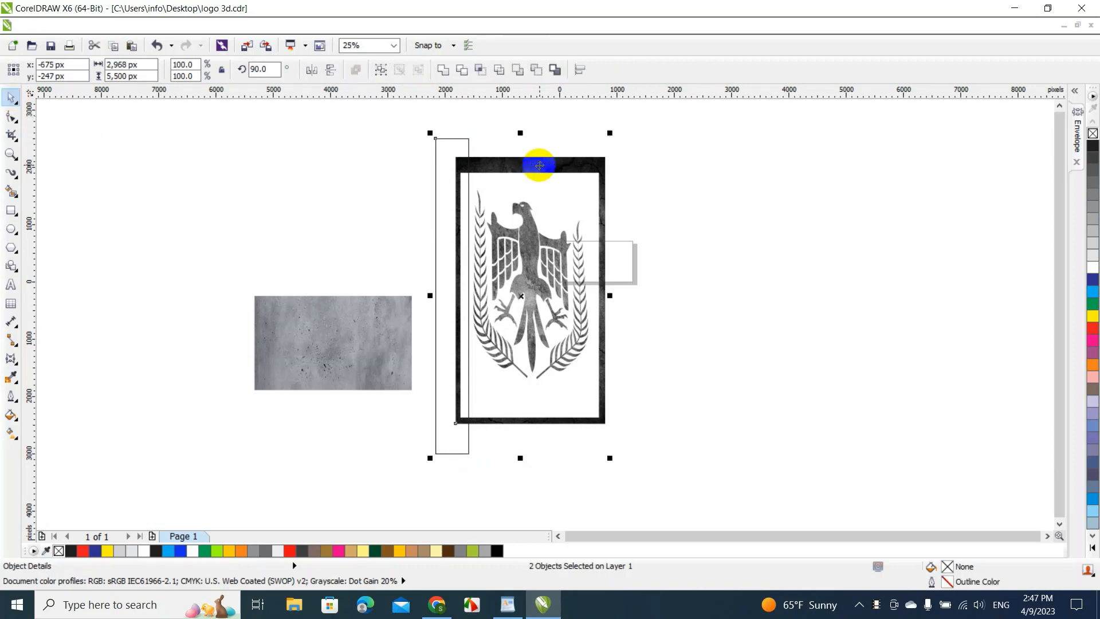
click(462, 69)
Move the tall rectangle over the frame's right border and trim that border away
click(446, 172)
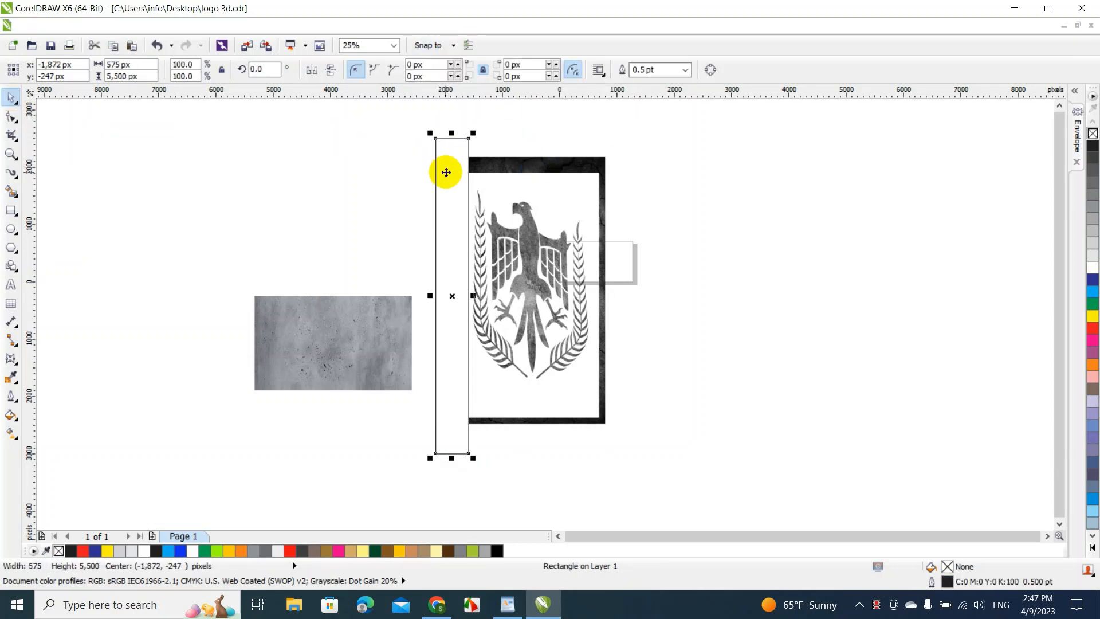
drag(446, 172, 597, 173)
shift+click(546, 164)
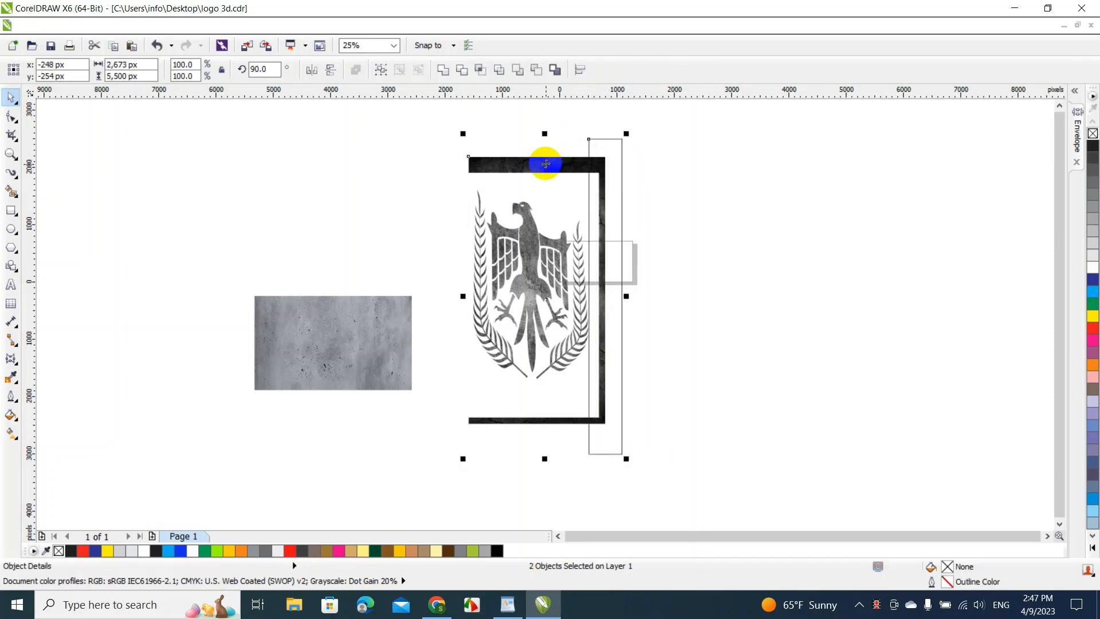
click(463, 73)
click(677, 269)
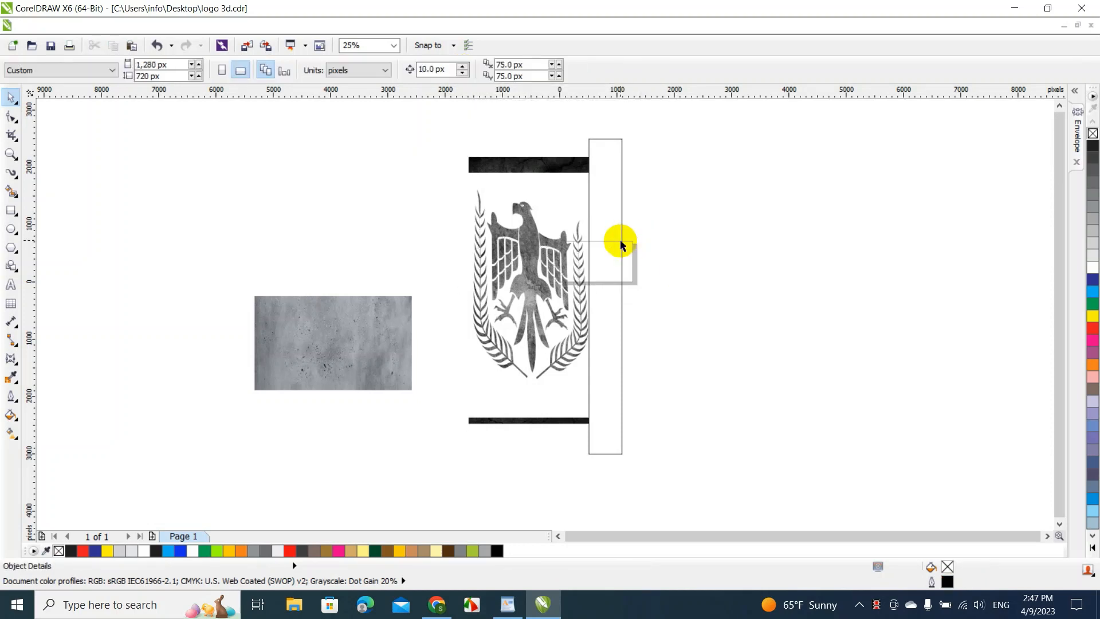
Resize the rectangle to about 2,873 by 819 px over the frame's bottom strip and trim that strip away with it
click(621, 246)
drag(605, 133, 452, 430)
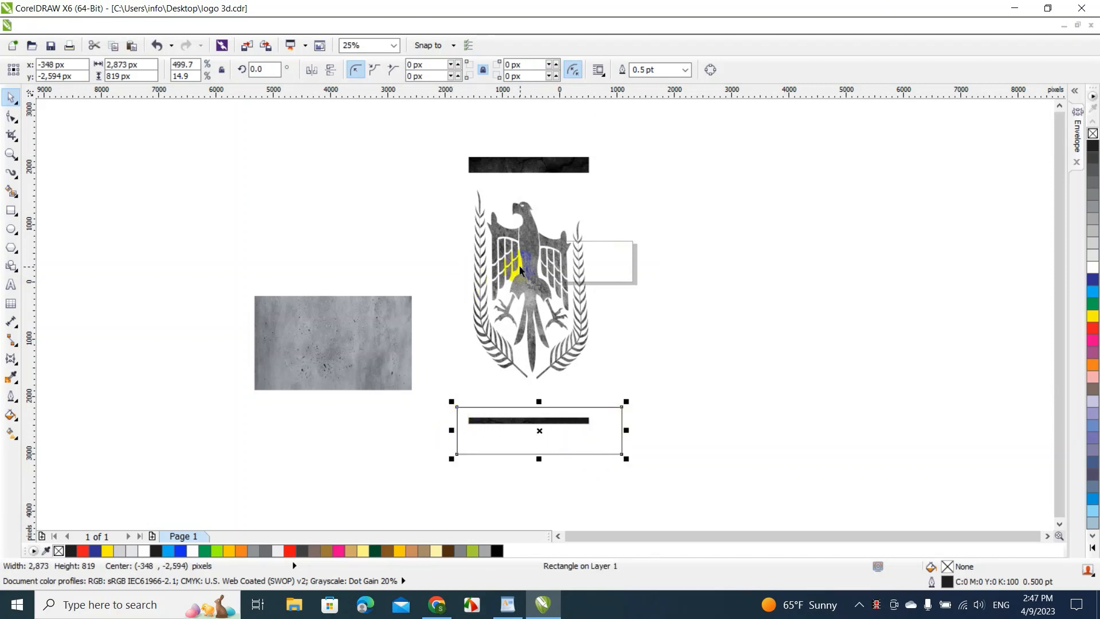
shift+click(539, 261)
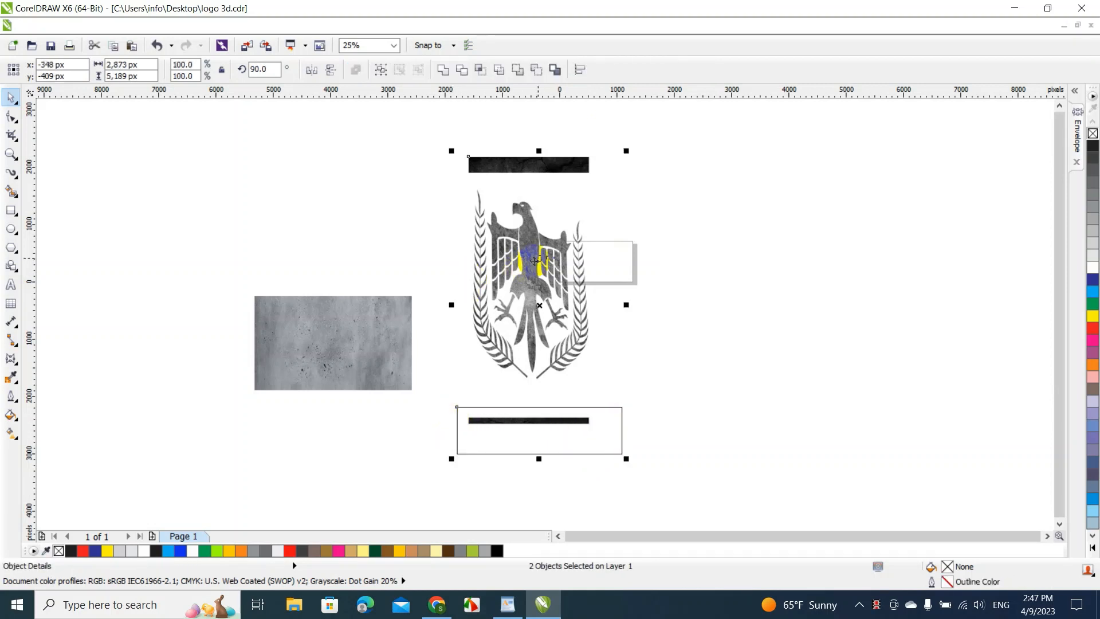
click(463, 69)
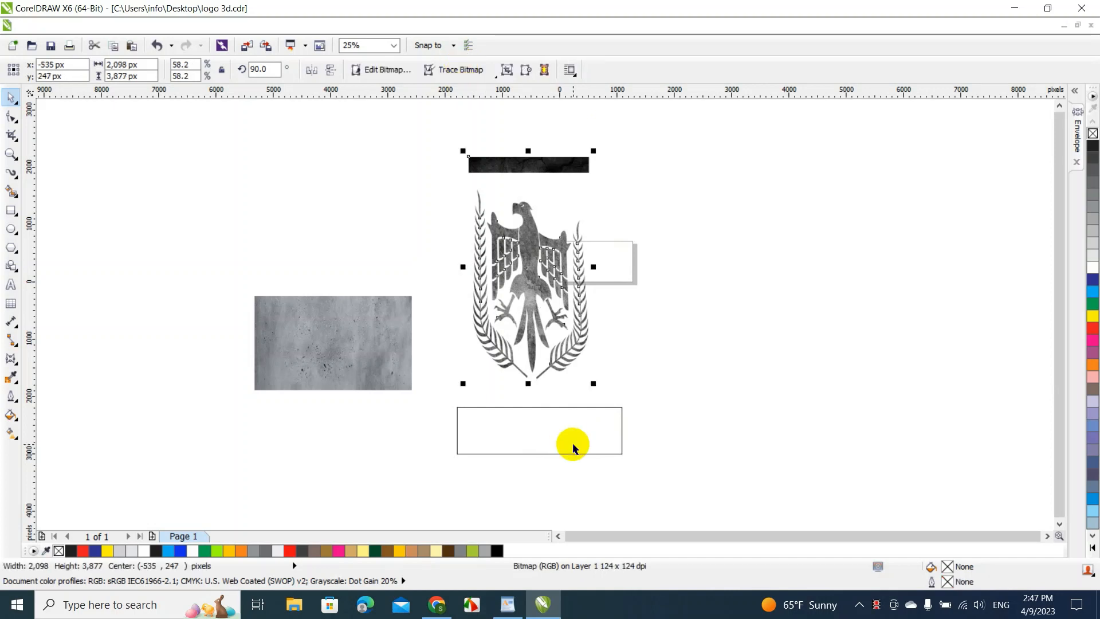
Move the wide rectangle over the frame's top strip and trim that strip away from the emblem image
click(572, 443)
drag(572, 443, 560, 173)
shift+click(528, 242)
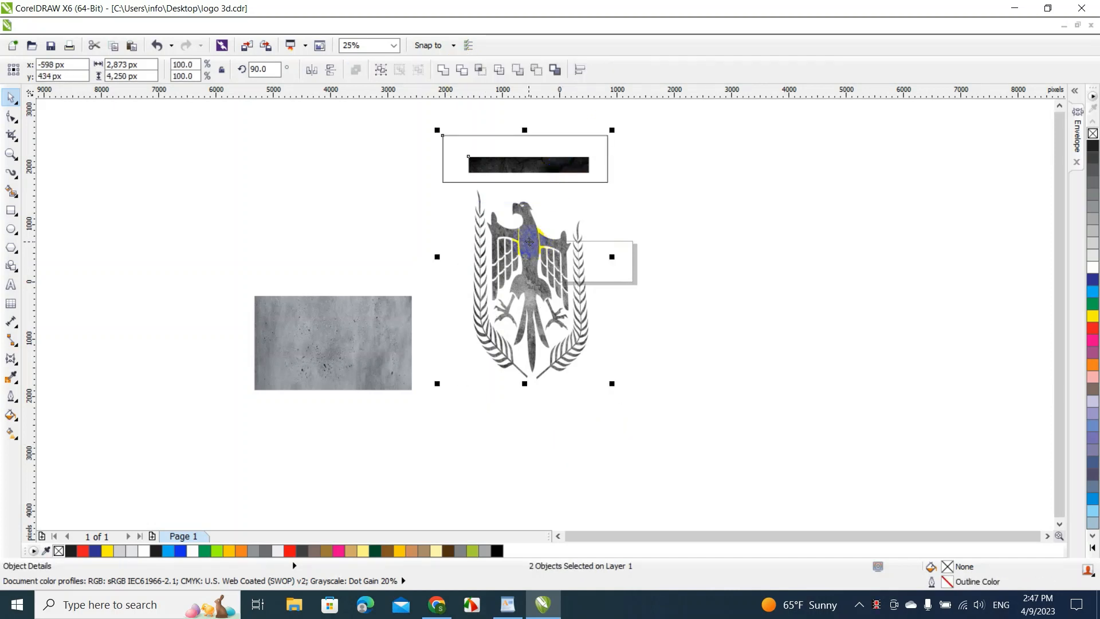
click(463, 69)
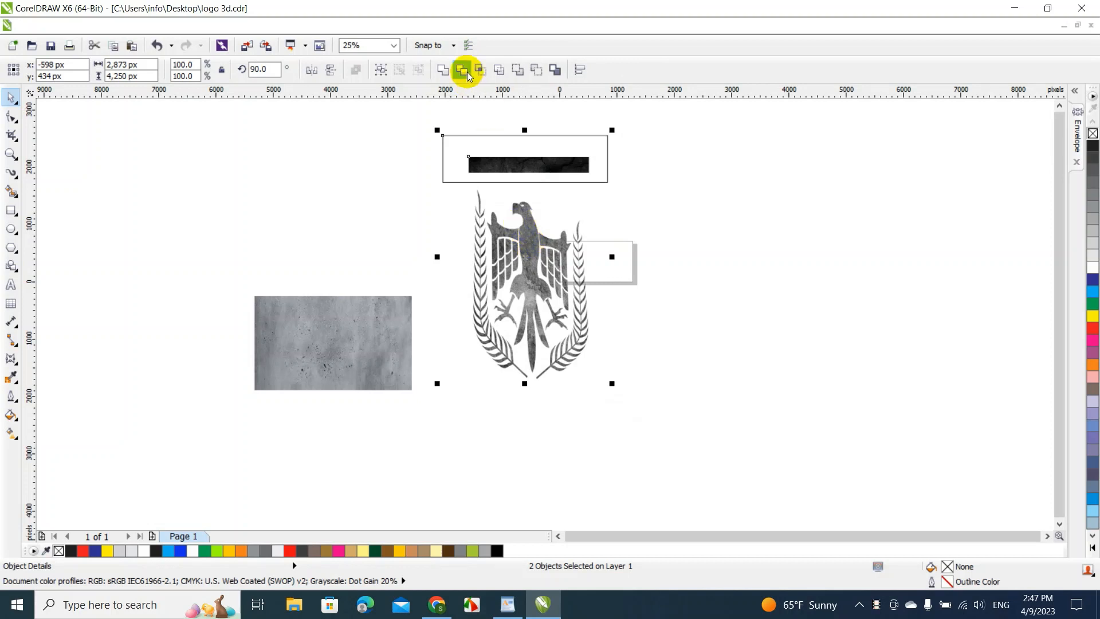
Delete the rectangle that was used for trimming the frame
click(410, 167)
click(467, 174)
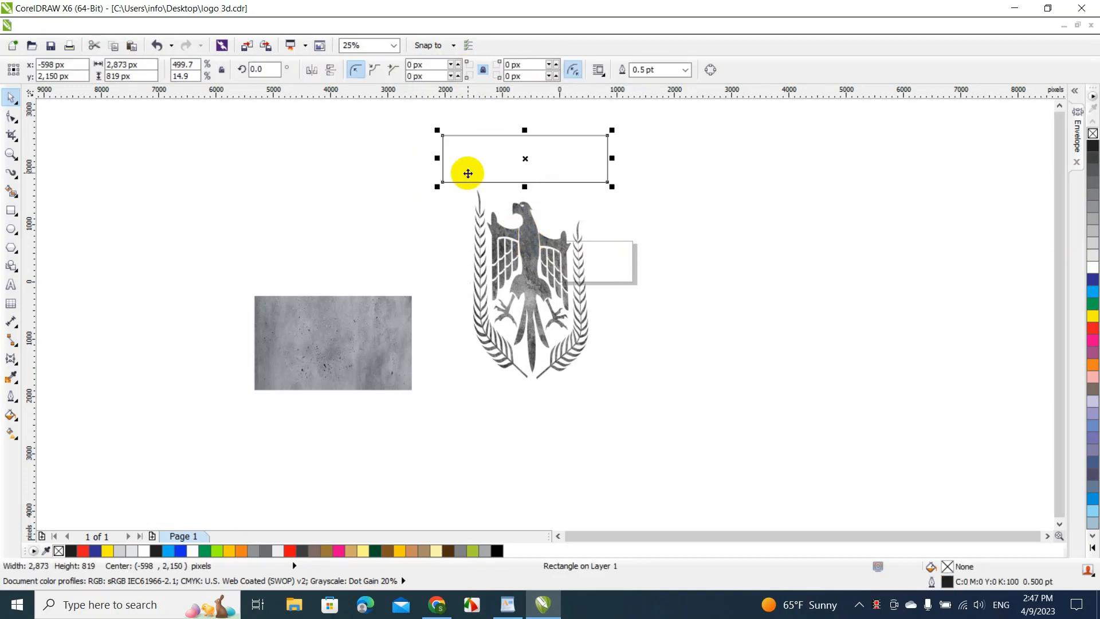
key(Delete)
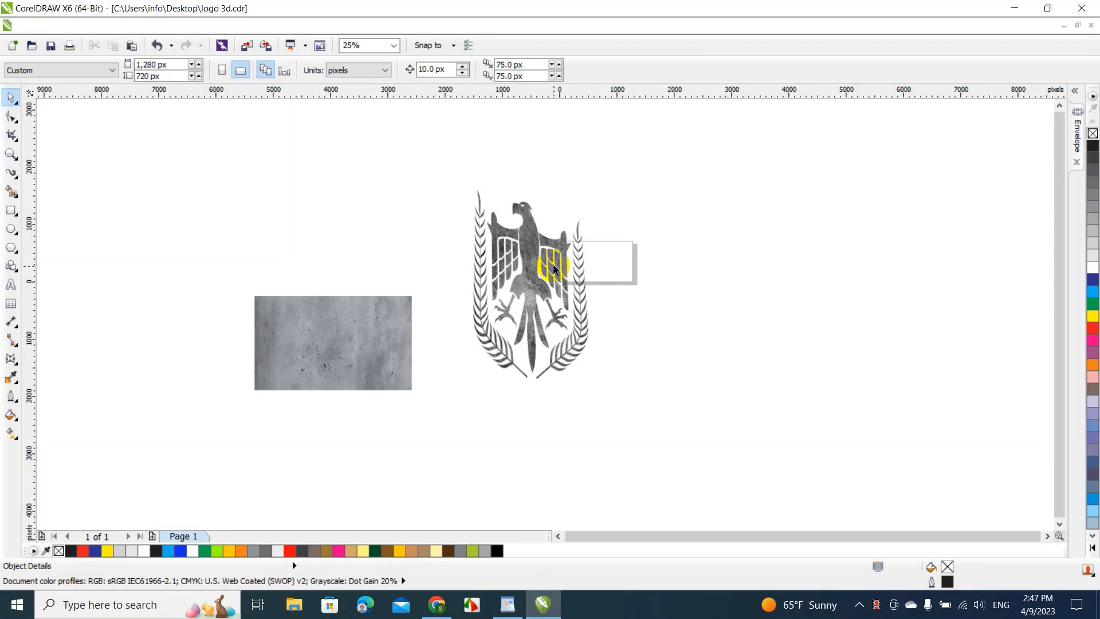
Scale the stone-textured emblem down proportionally to about 1,119 by 1,845 px
right_click(522, 241)
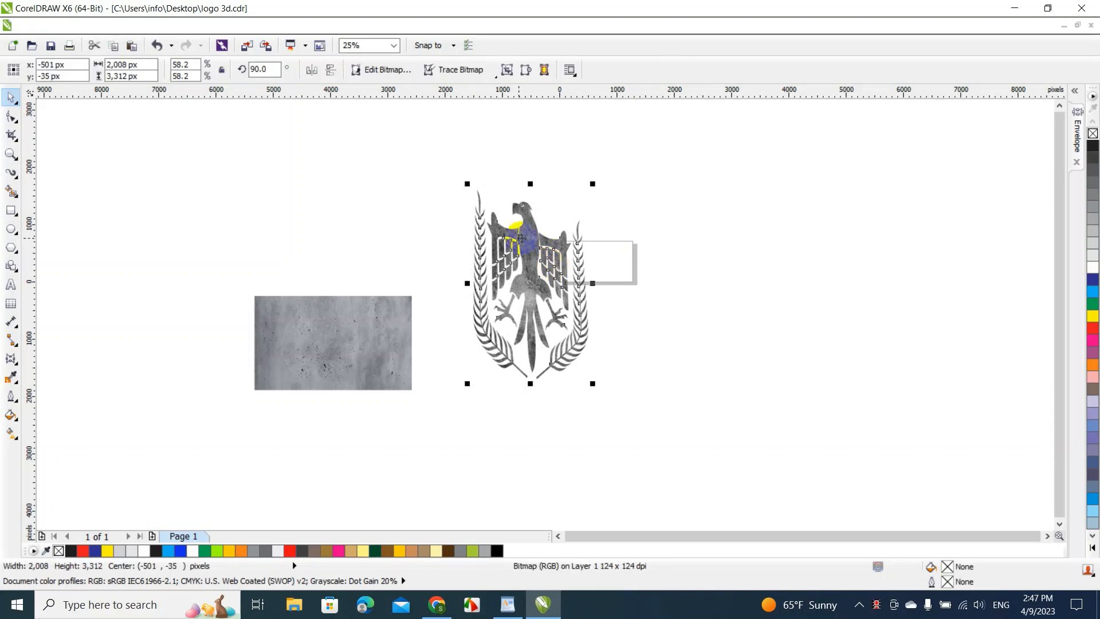
click(425, 220)
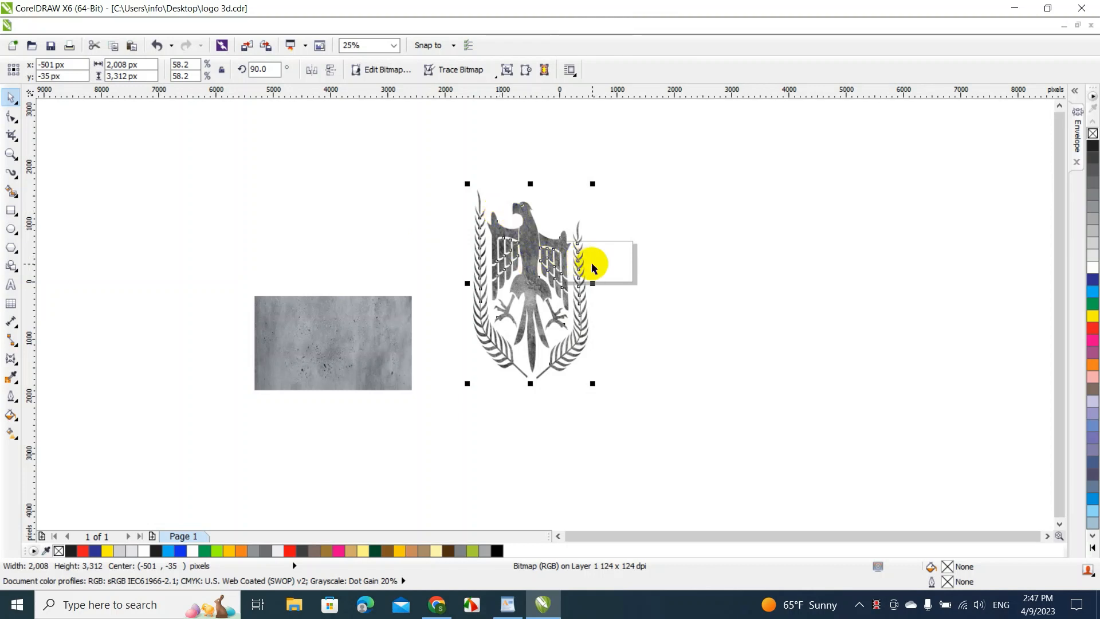
drag(593, 183, 569, 226)
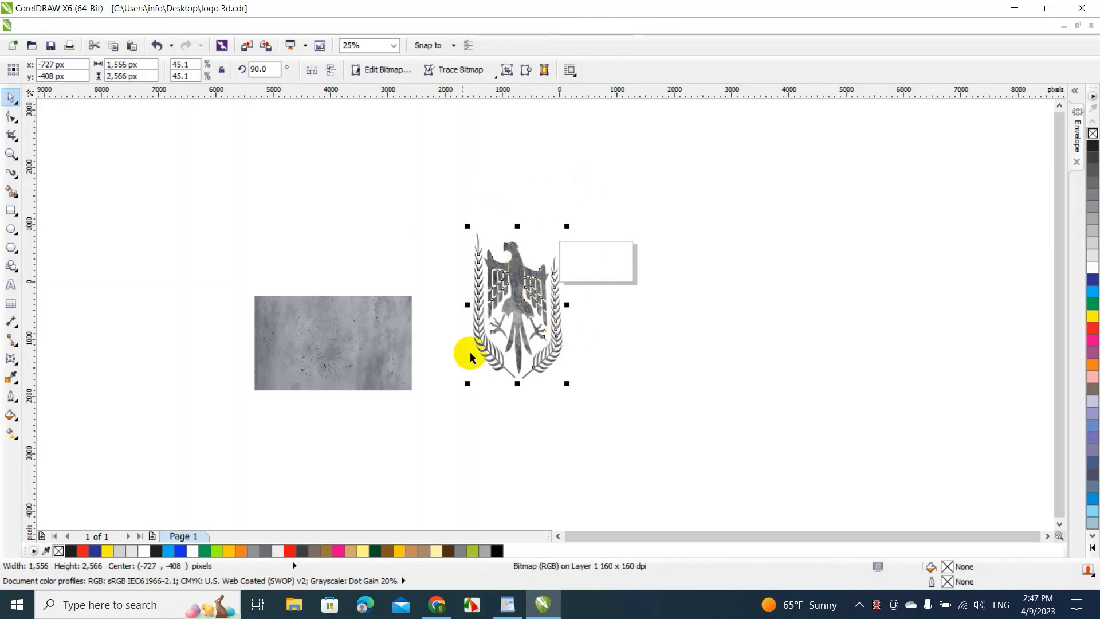
click(628, 327)
click(522, 276)
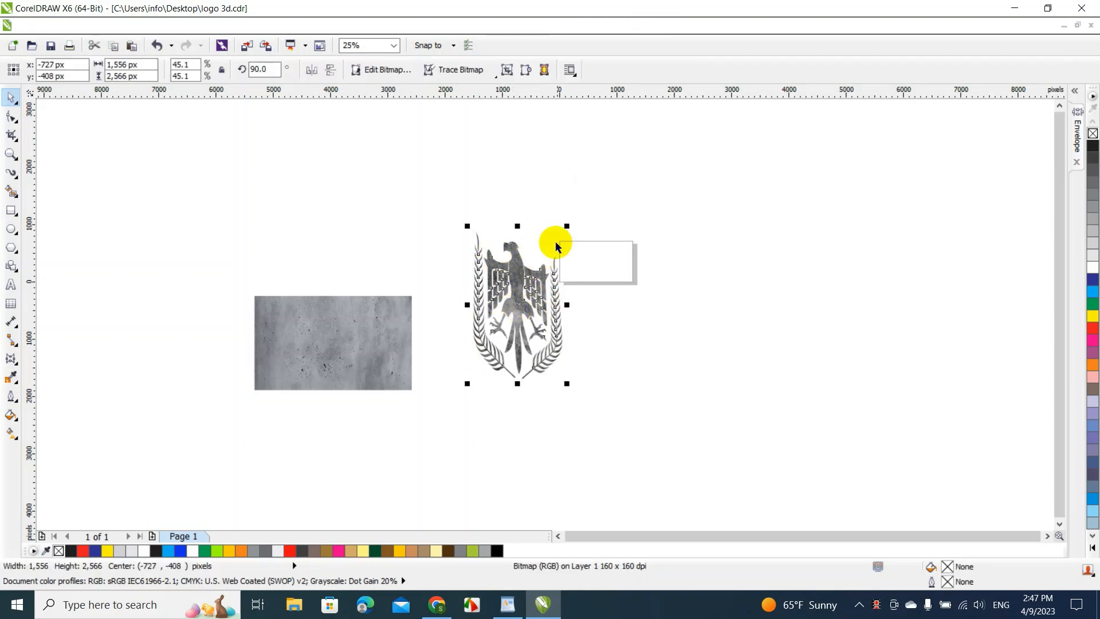
drag(566, 225, 542, 267)
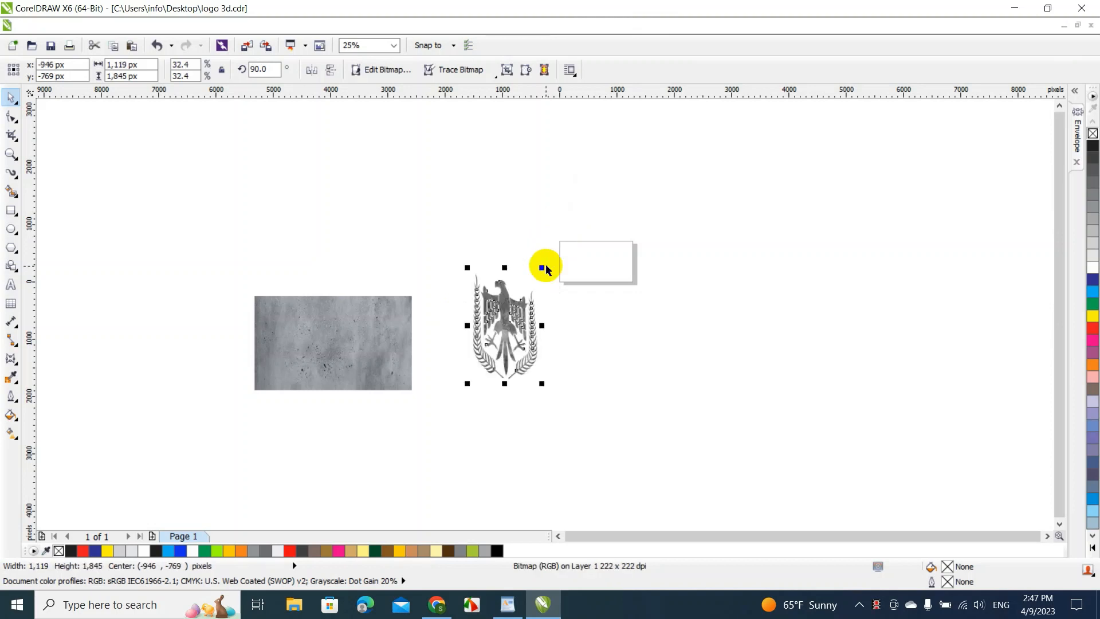
Place the emblem in the middle of the concrete image and scale it down to about 816 by 1,346 px
drag(507, 322, 337, 329)
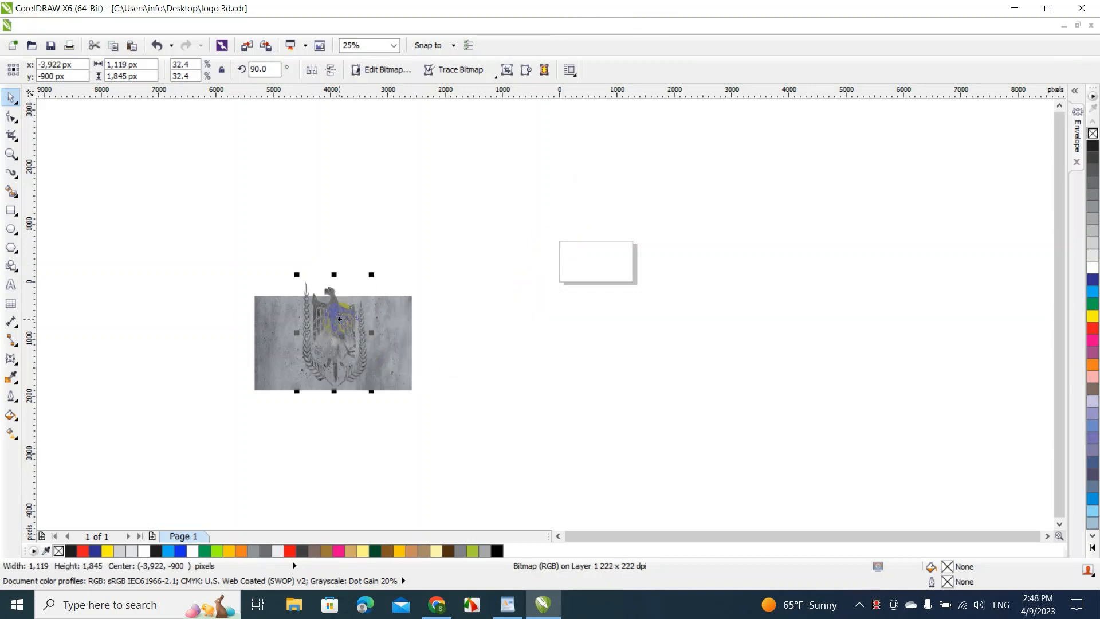
drag(370, 275, 356, 303)
mouse_move(327, 347)
mouse_down()
mouse_move(325, 335)
mouse_move(337, 340)
mouse_up()
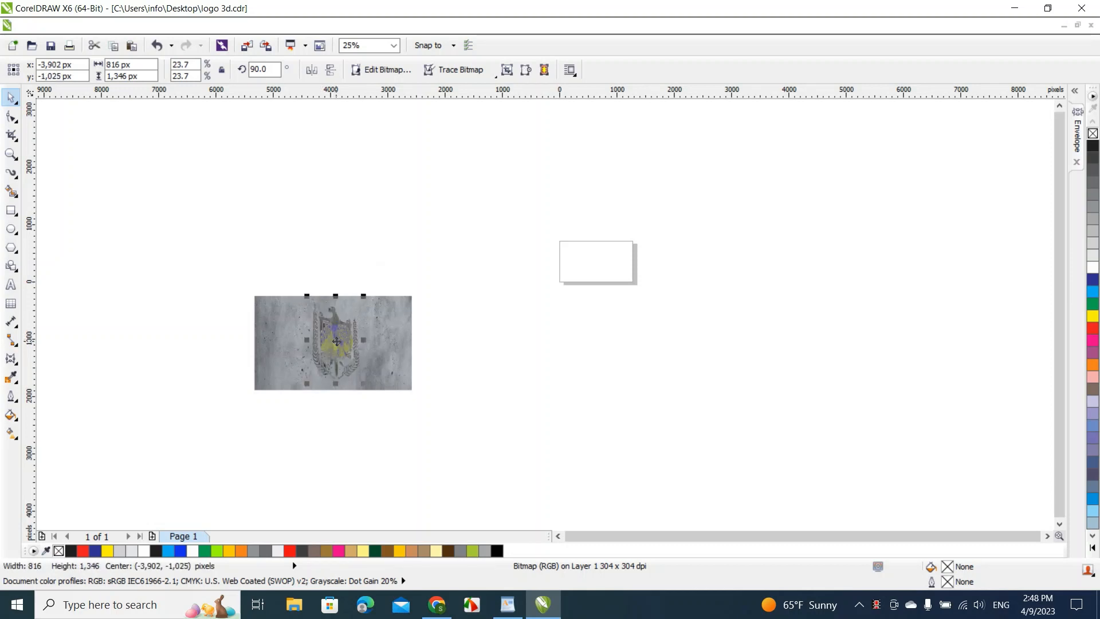
Create a boundary shape around the textured emblem and fill it with black
click(393, 46)
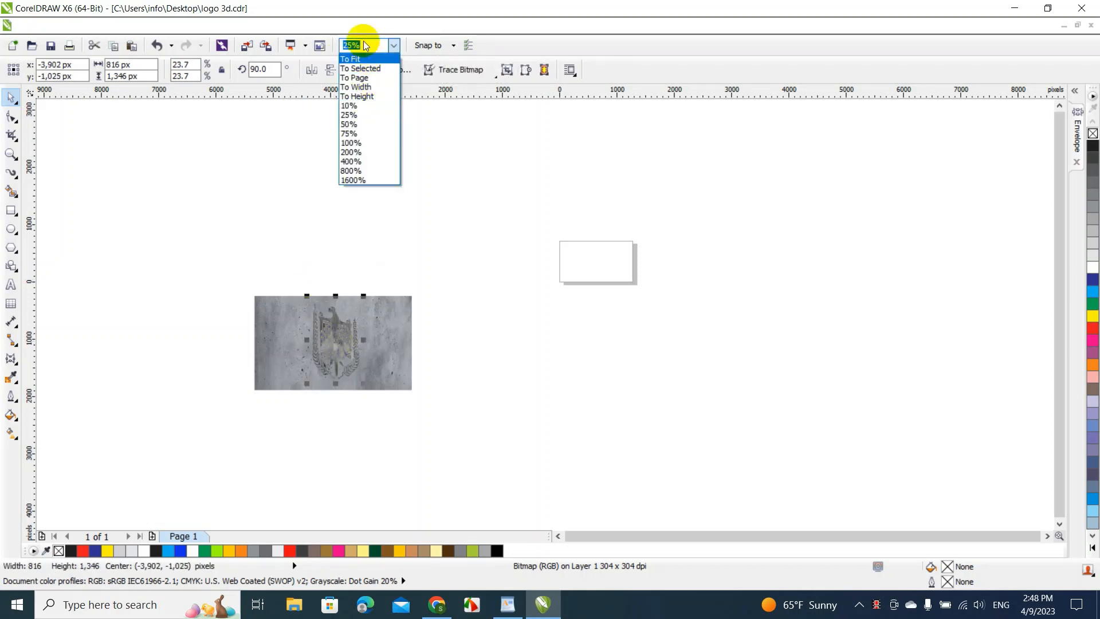
click(362, 68)
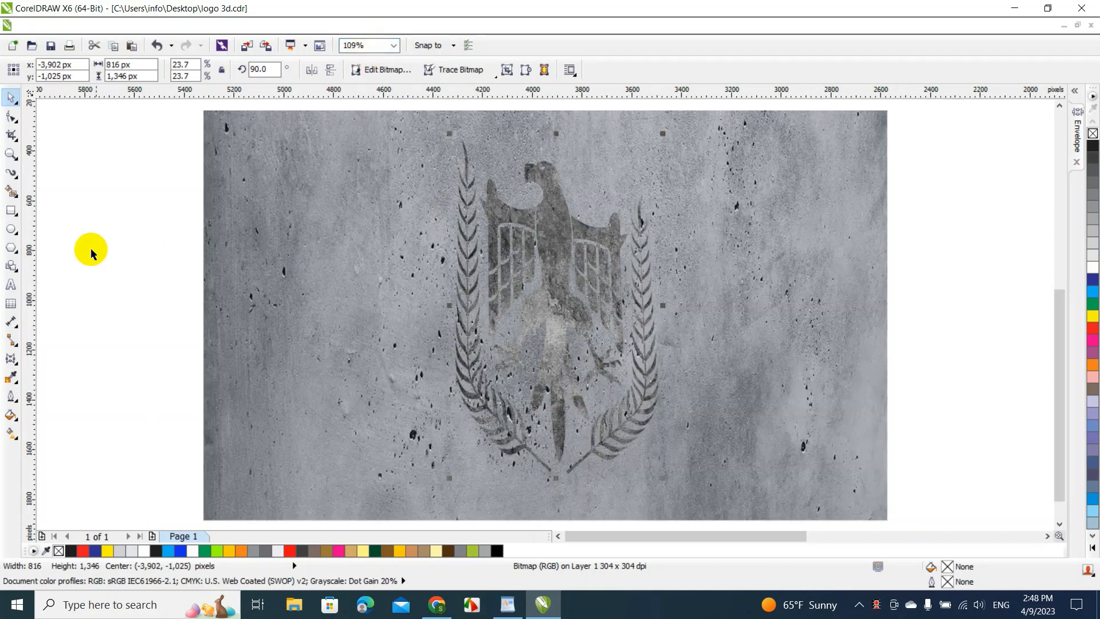
click(155, 264)
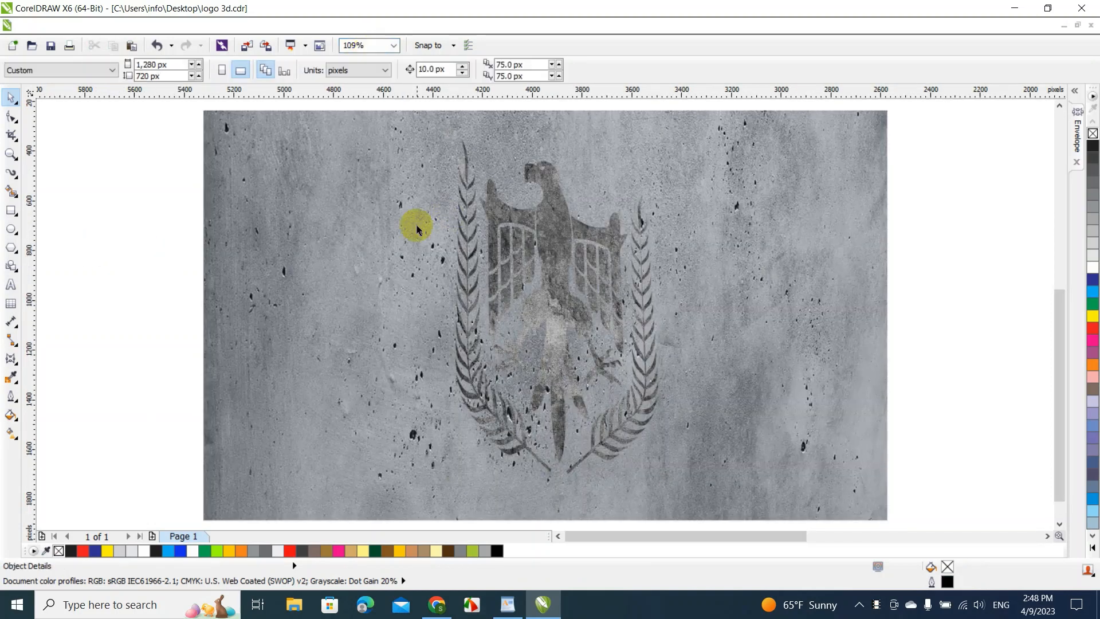
click(550, 246)
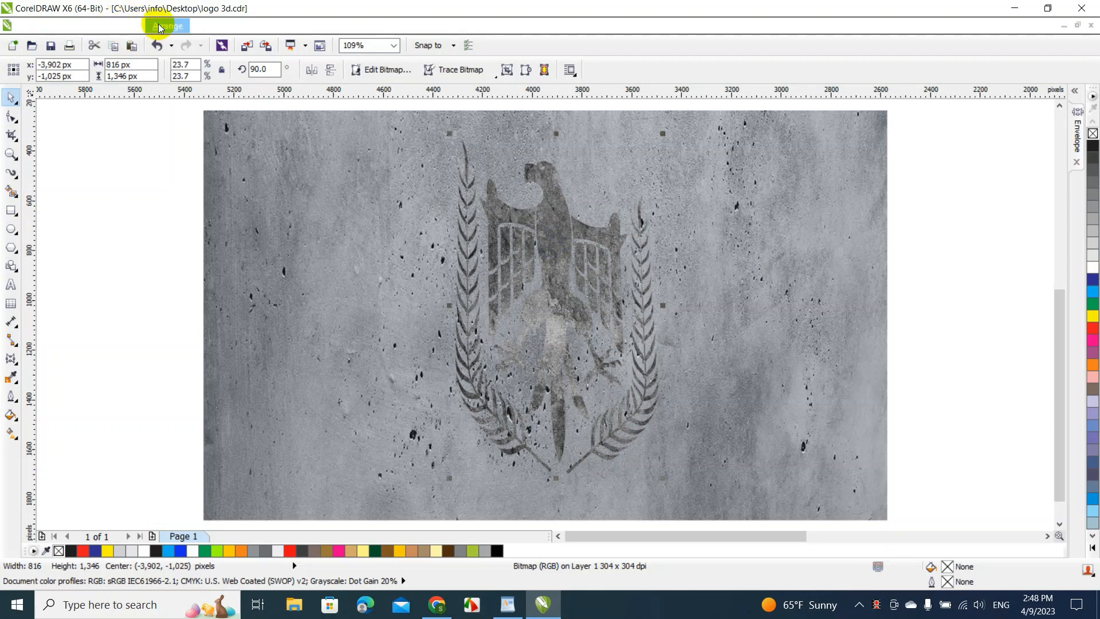
click(159, 26)
mouse_move(183, 115)
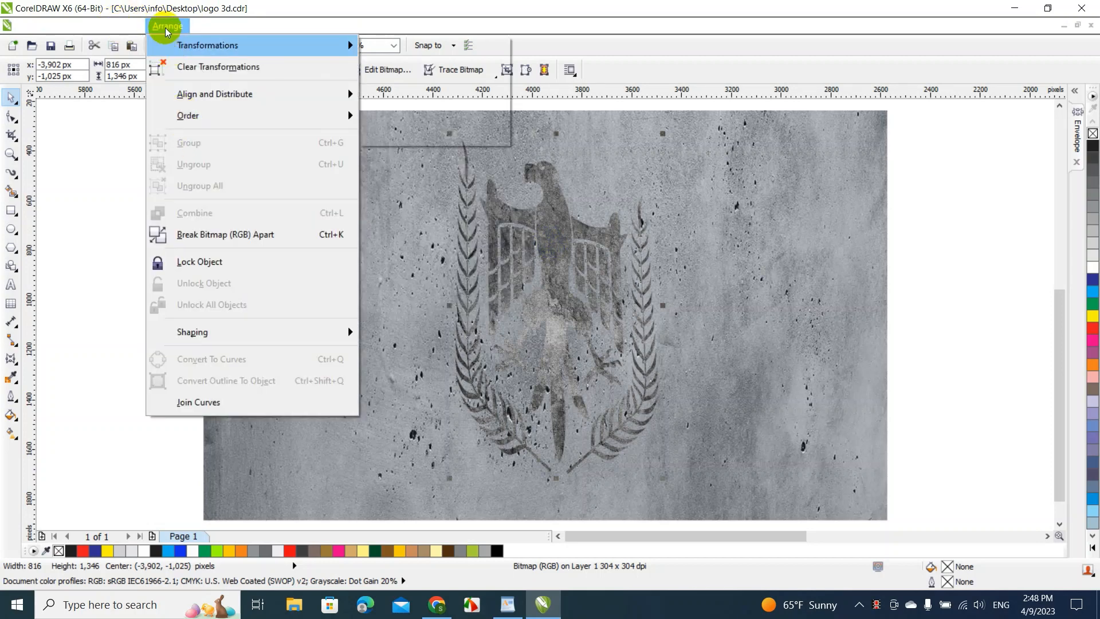
mouse_move(218, 333)
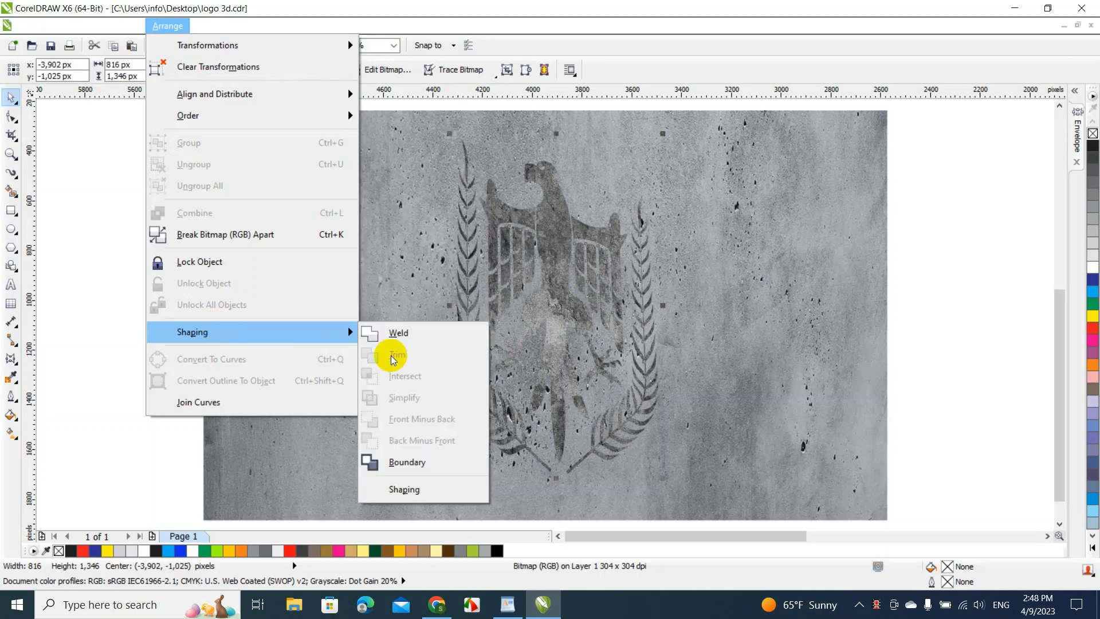
click(403, 463)
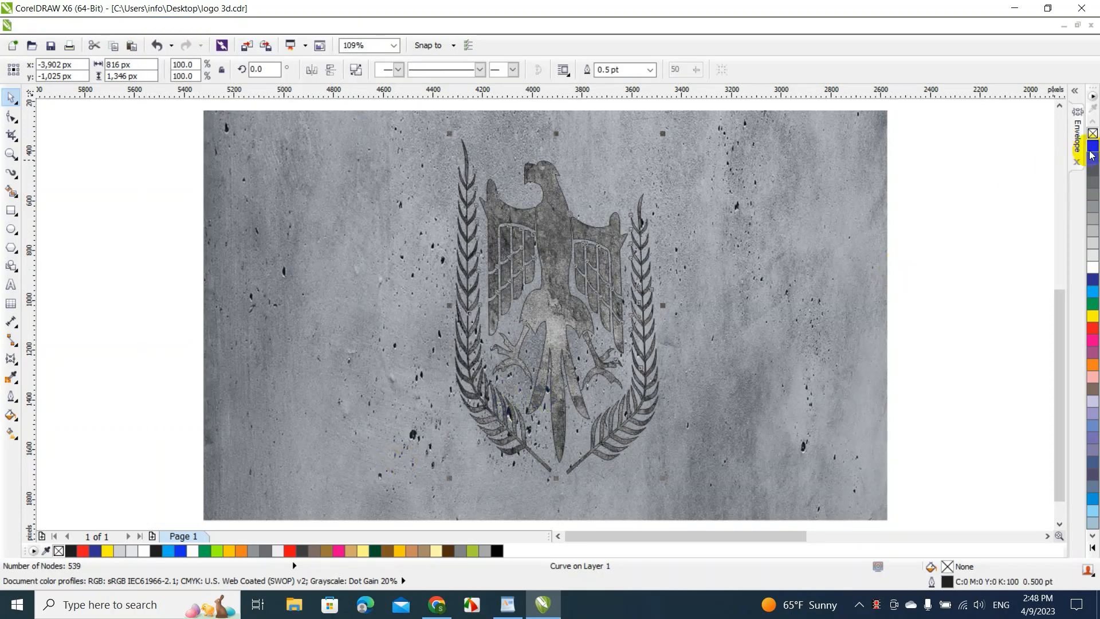
click(1092, 145)
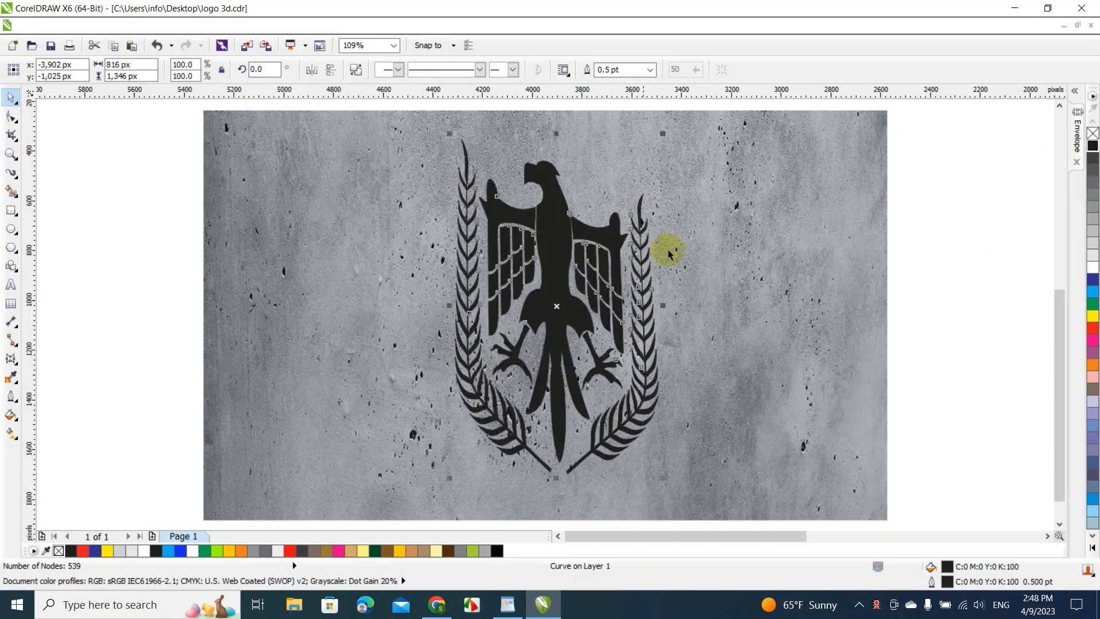
Send the black emblem shape to the back of the page, followed by the concrete image, so the shape sits between concrete and emblem
right_click(551, 224)
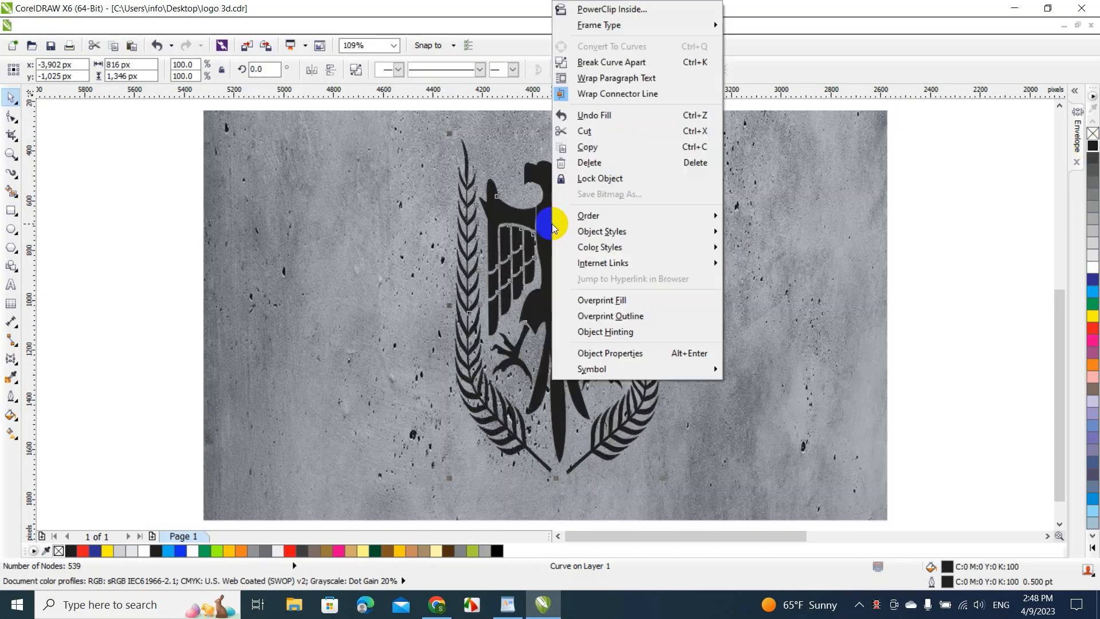
mouse_move(585, 217)
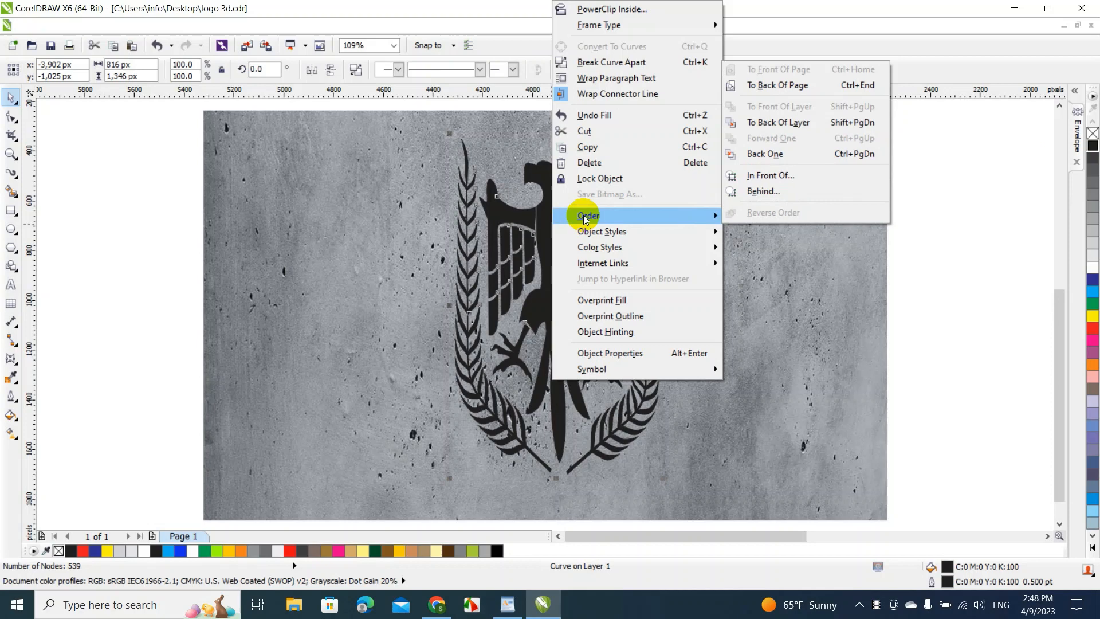
click(755, 84)
click(747, 245)
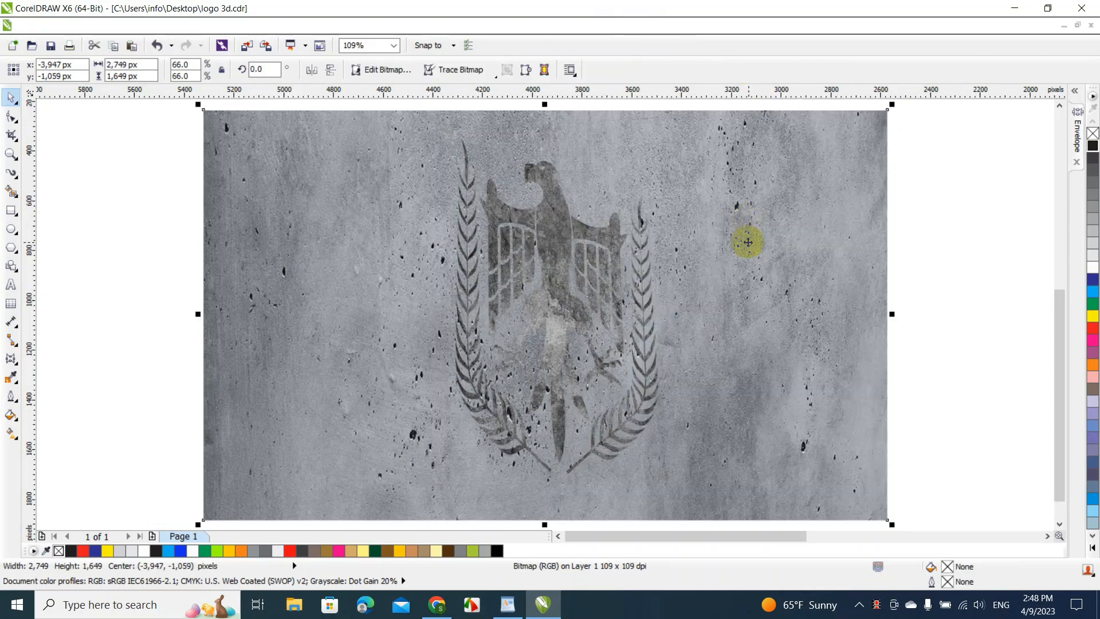
right_click(746, 241)
mouse_move(782, 267)
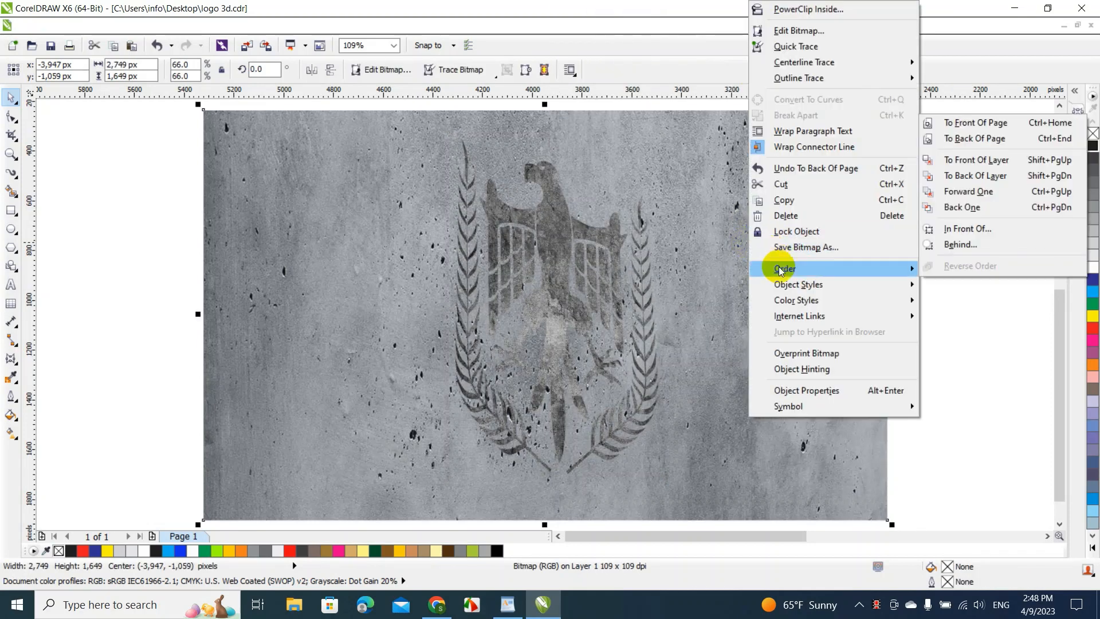
click(956, 143)
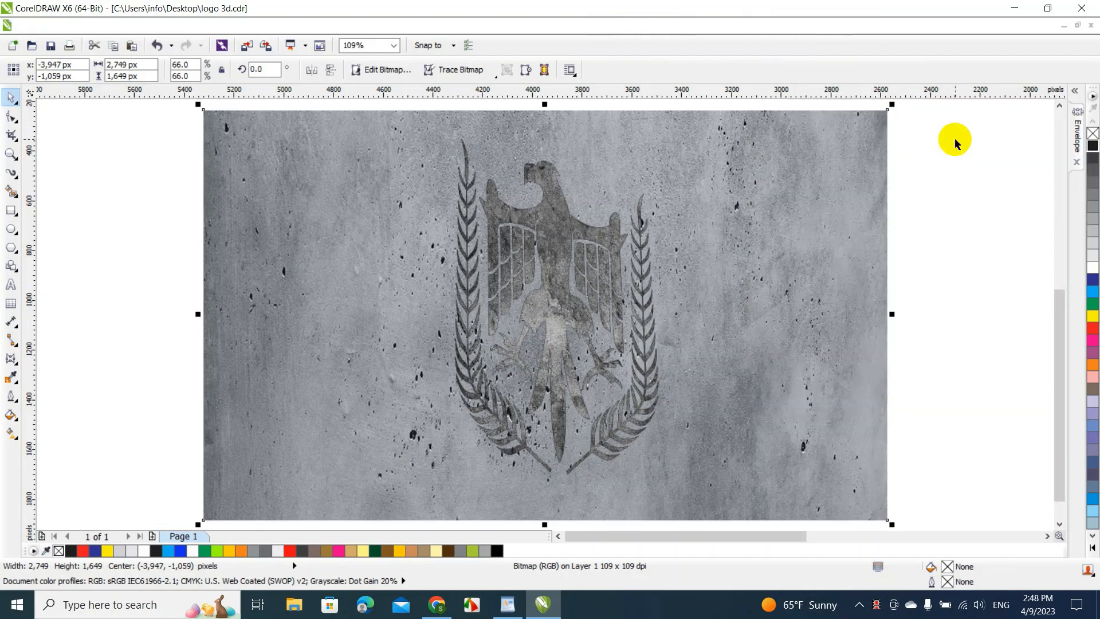
click(956, 143)
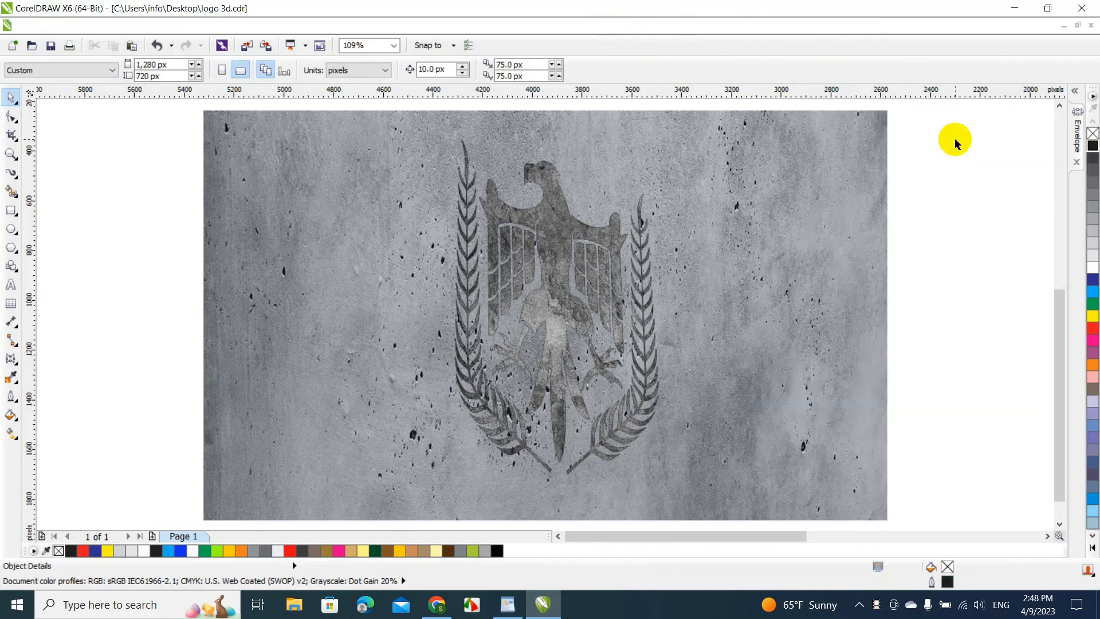
Offset the textured emblem about 5 px right and 5 px down from the black shape behind it to expose a thin dark edge
click(562, 235)
drag(561, 235, 560, 234)
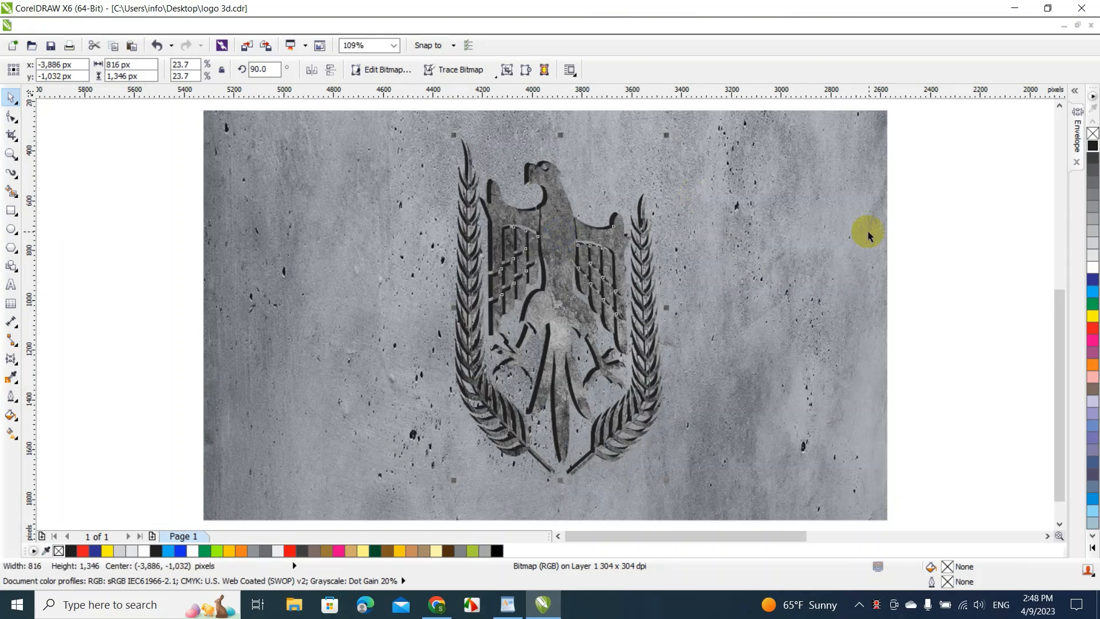
click(949, 212)
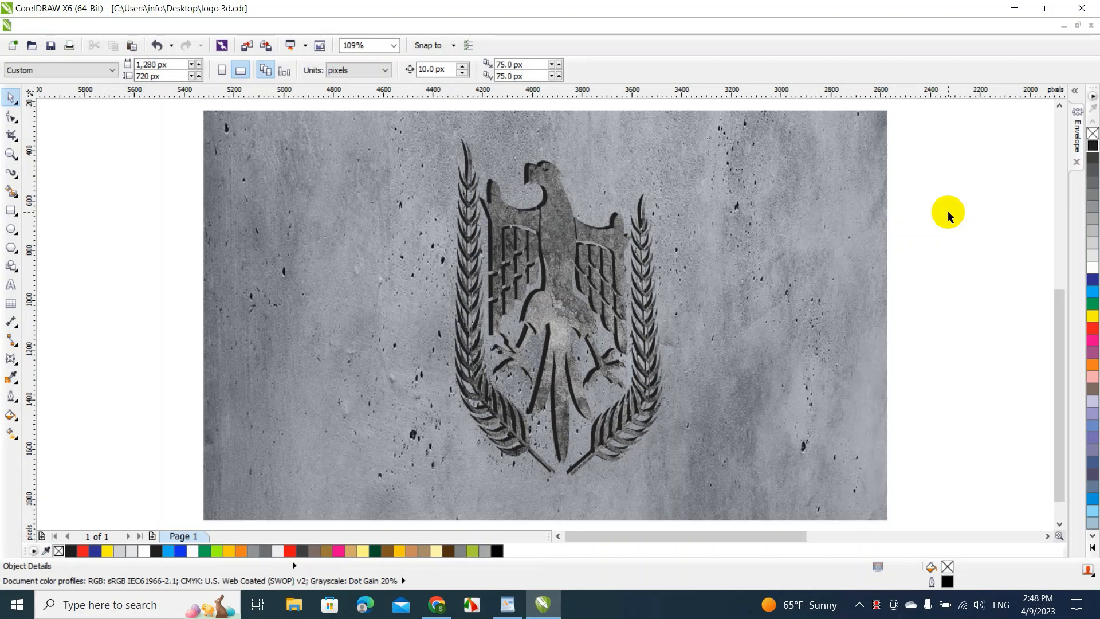
click(395, 41)
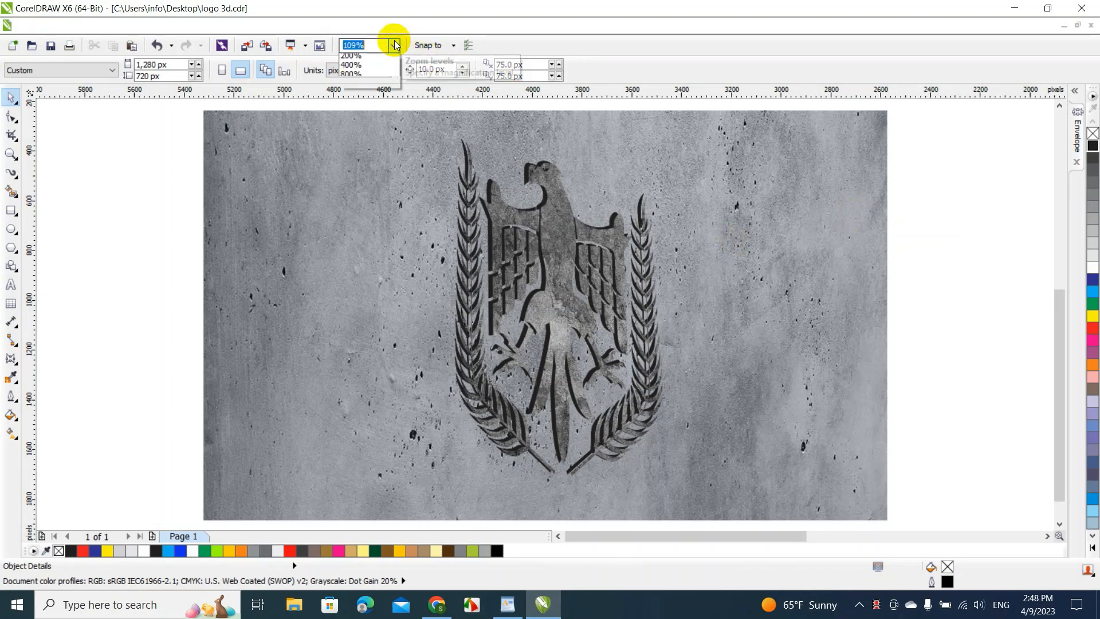
click(365, 143)
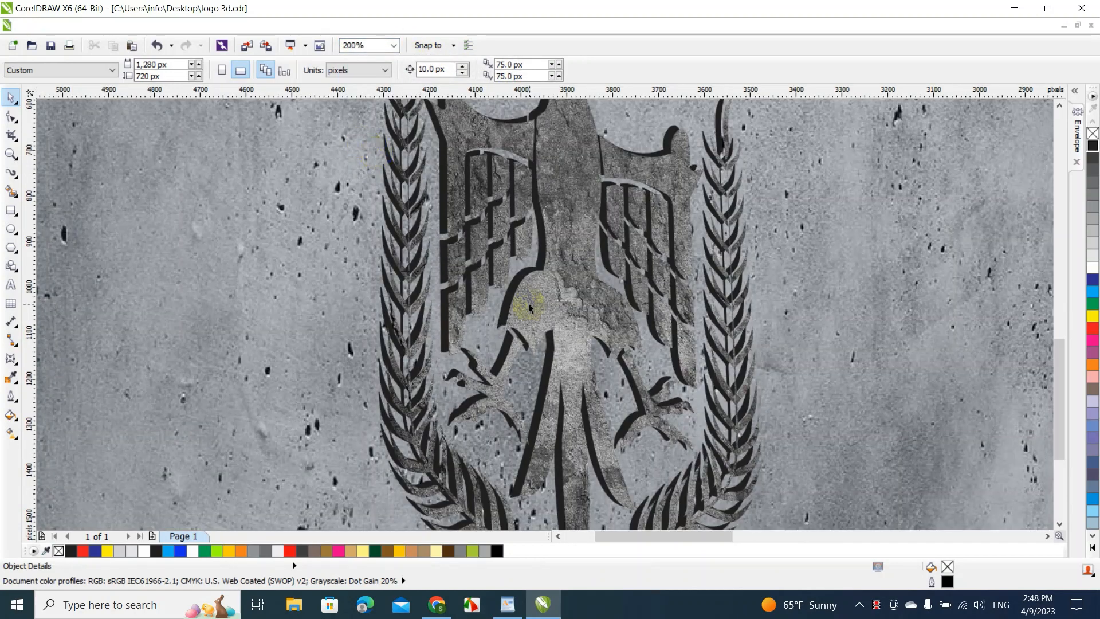
click(544, 306)
drag(544, 304, 540, 305)
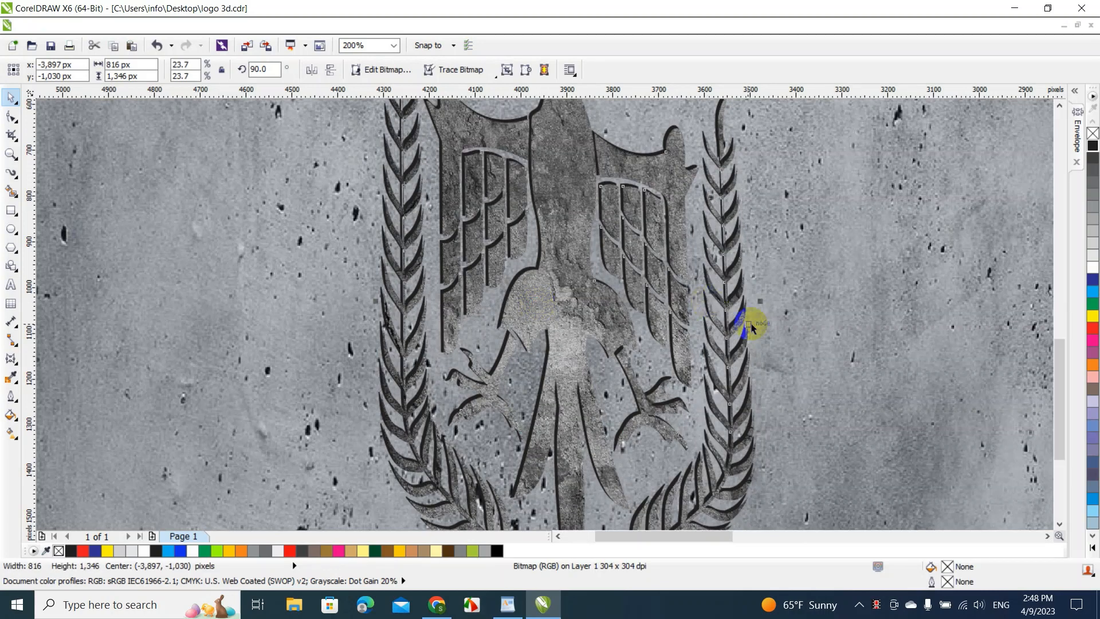
click(835, 295)
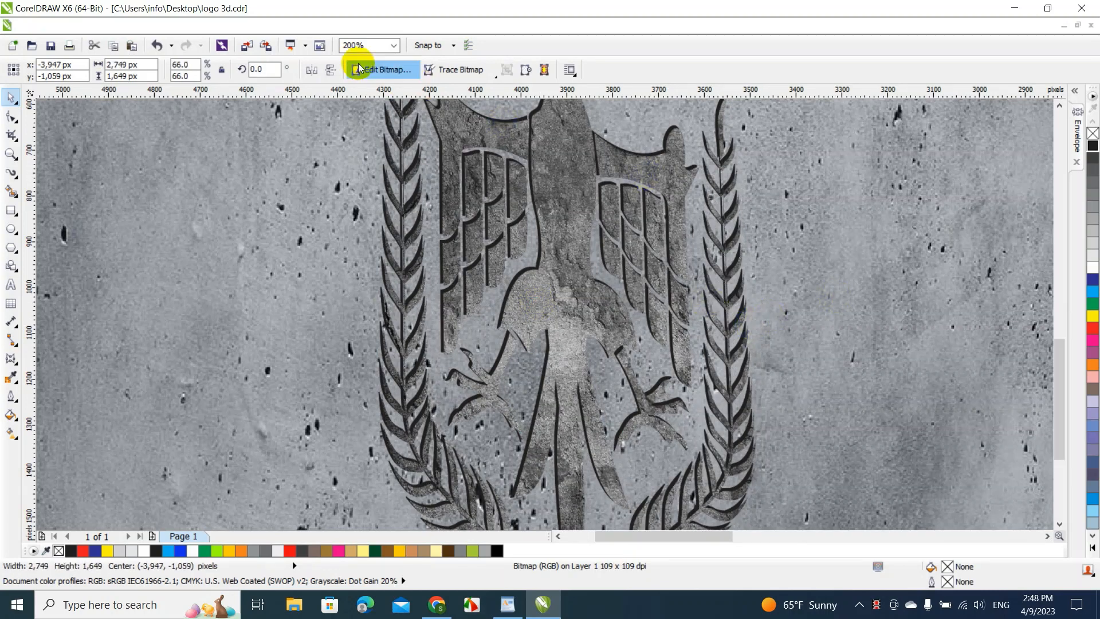
click(393, 46)
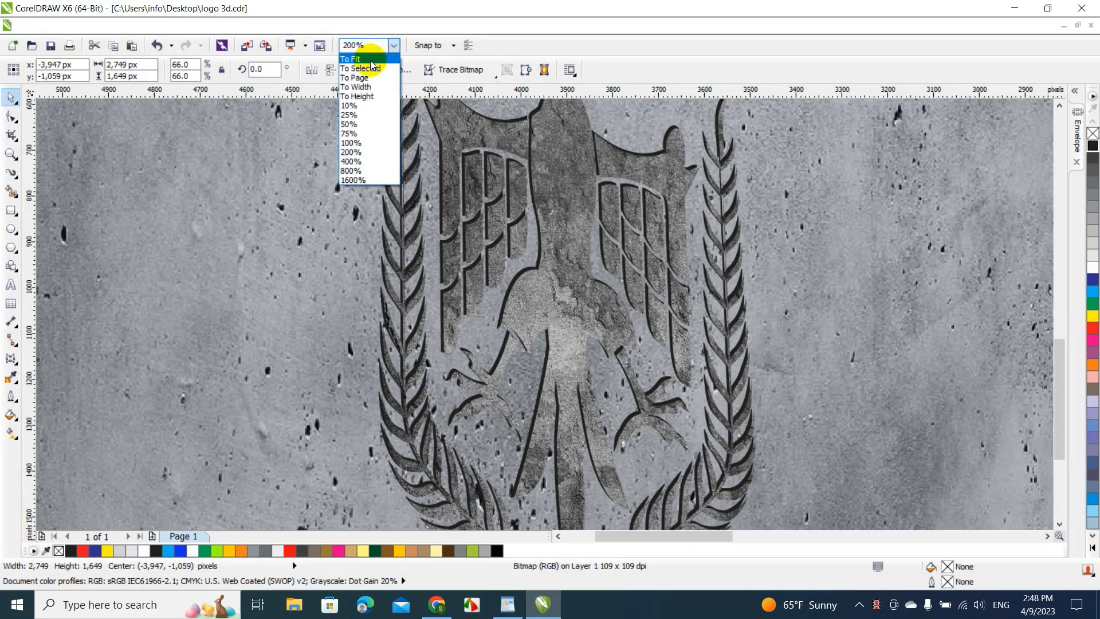
click(370, 60)
click(145, 240)
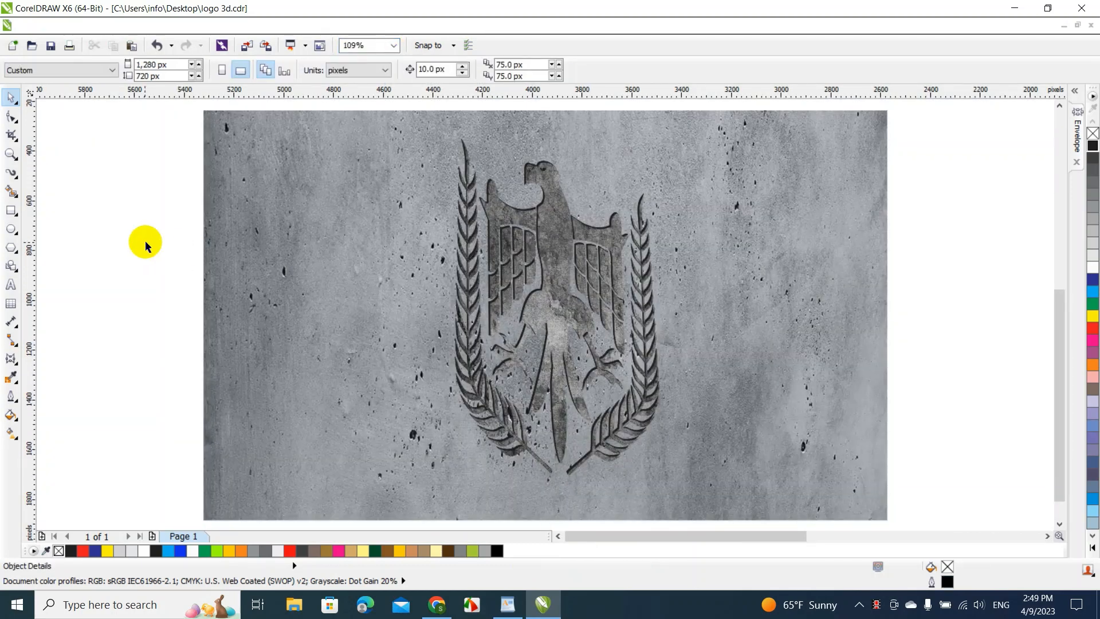